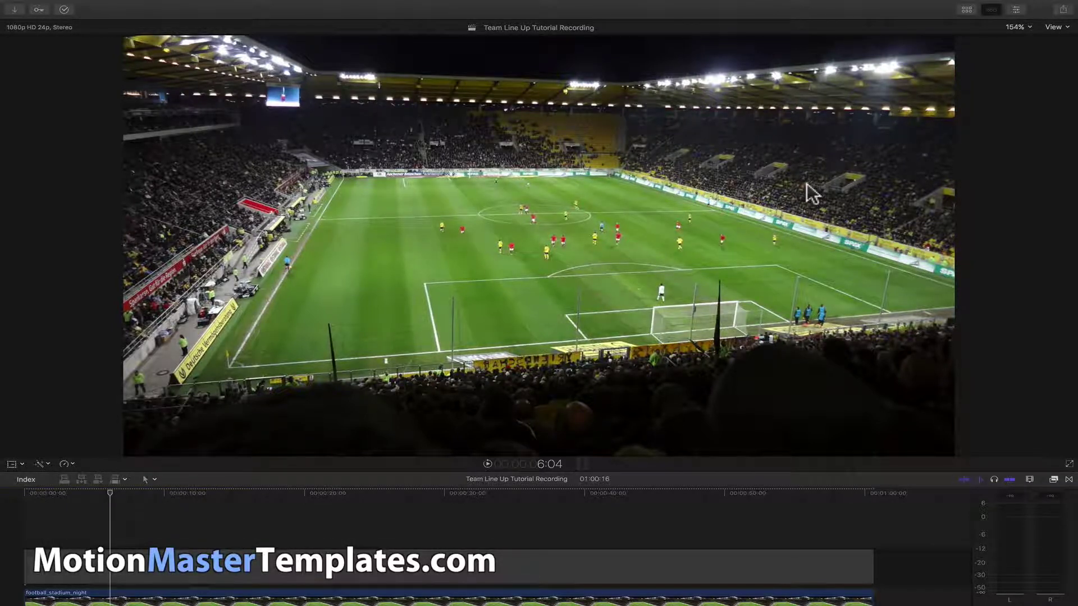
- Find the Field Line Up generator among the Motion Master Templates generators
click(962, 12)
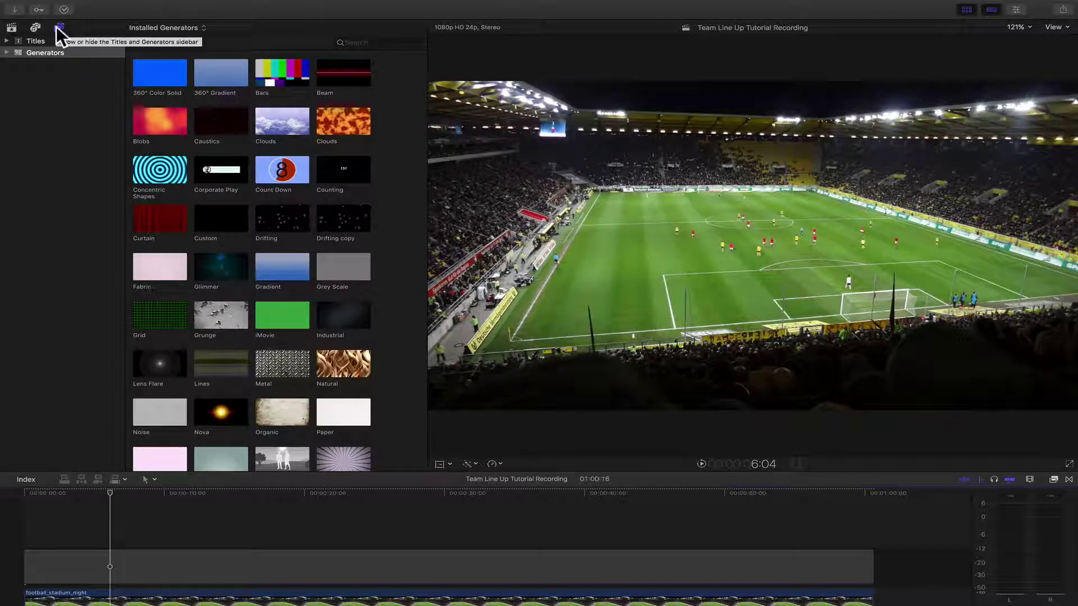
click(6, 53)
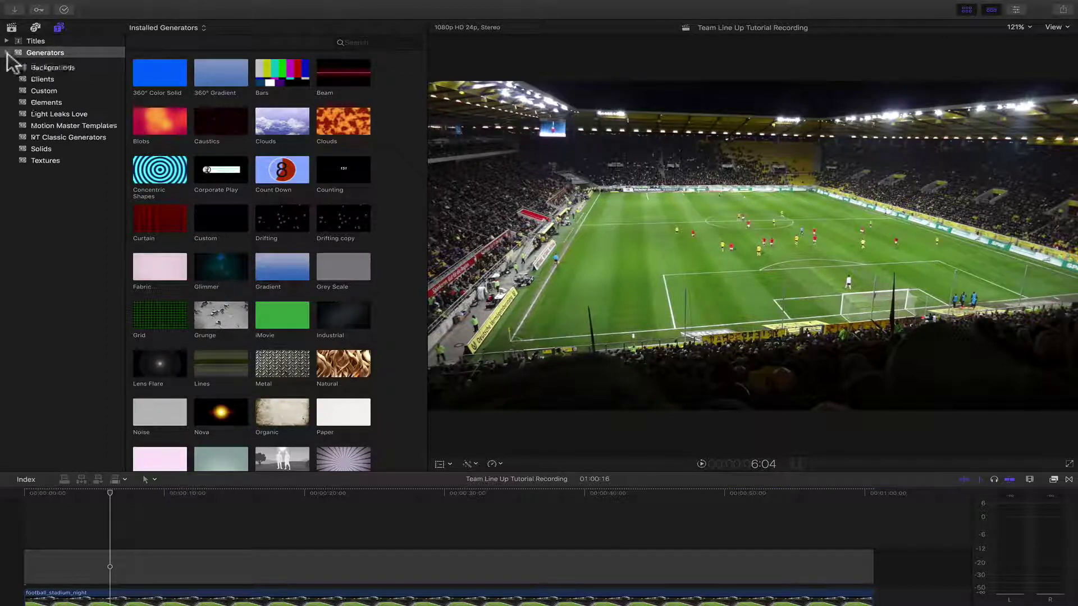
click(73, 145)
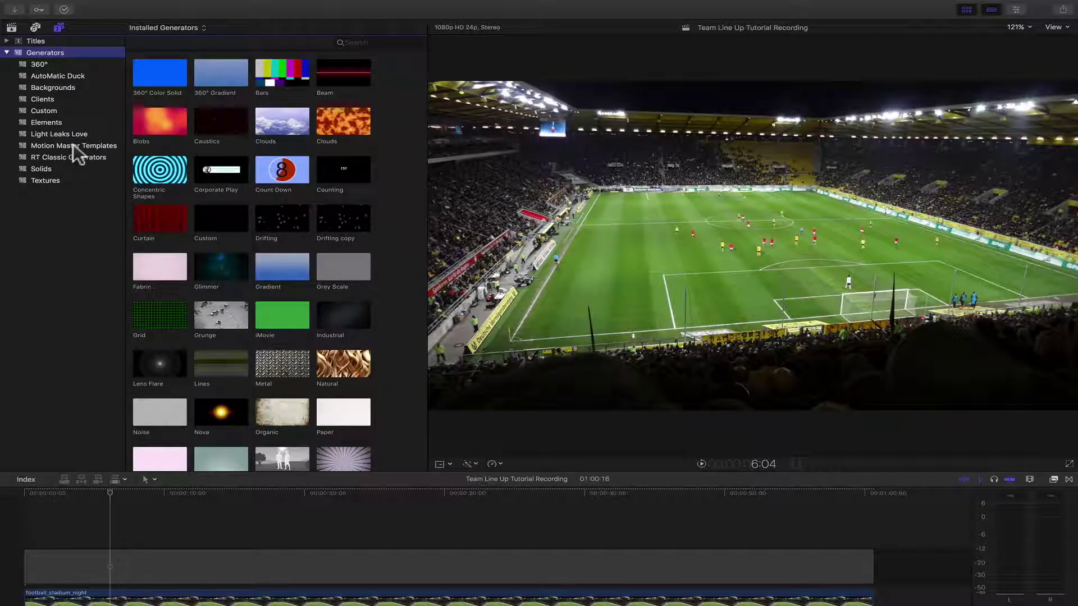
click(368, 41)
text(fil)
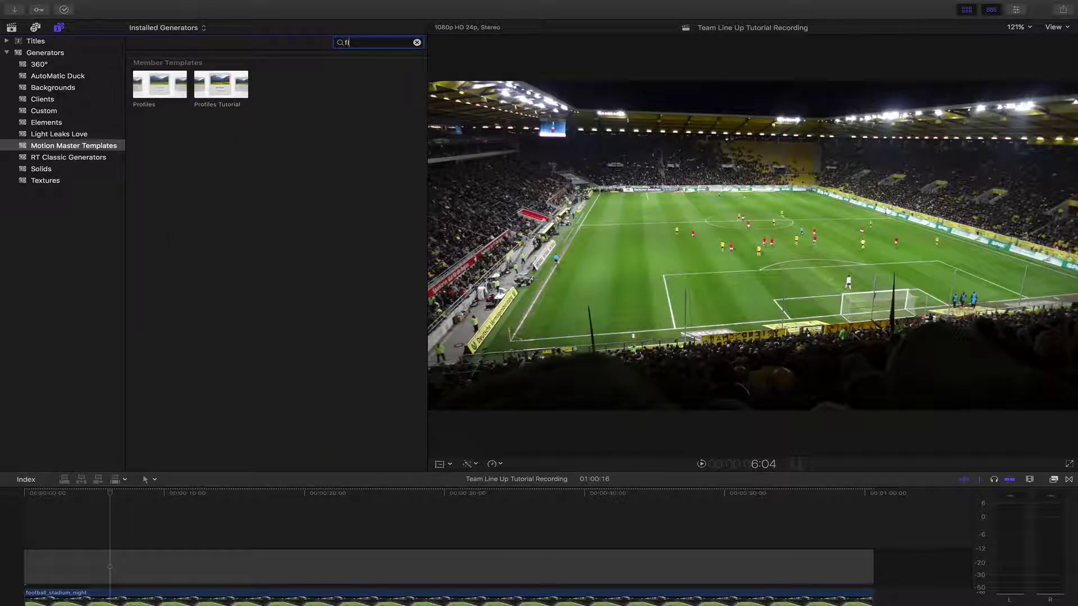
text(eld)
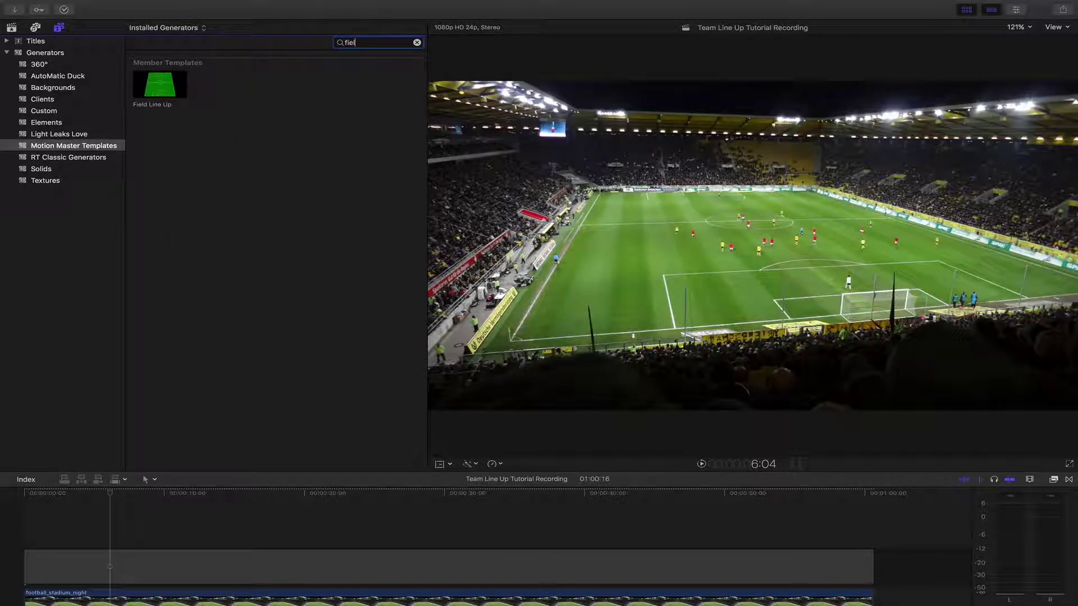
click(157, 89)
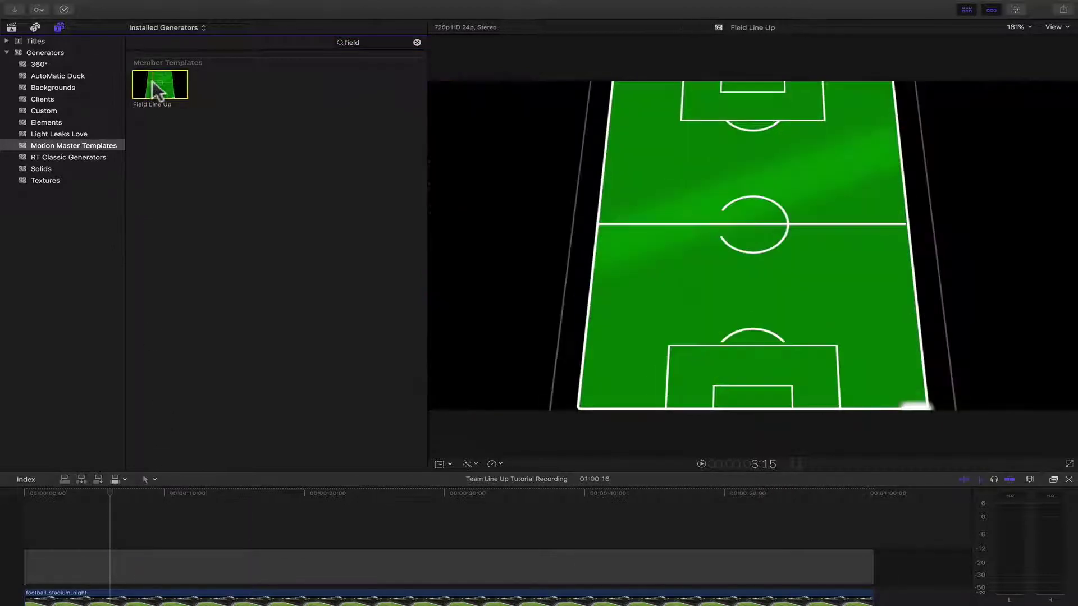
- Place Field Line Up above the stadium clip and extend its end to about 26:15
drag(153, 80, 22, 522)
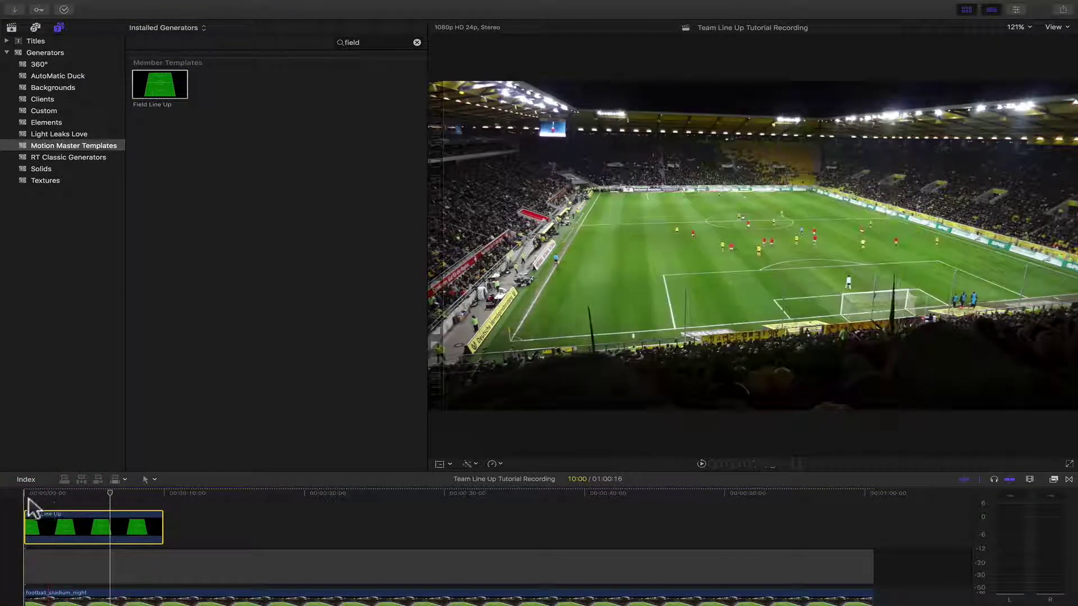
click(175, 527)
drag(177, 526, 394, 519)
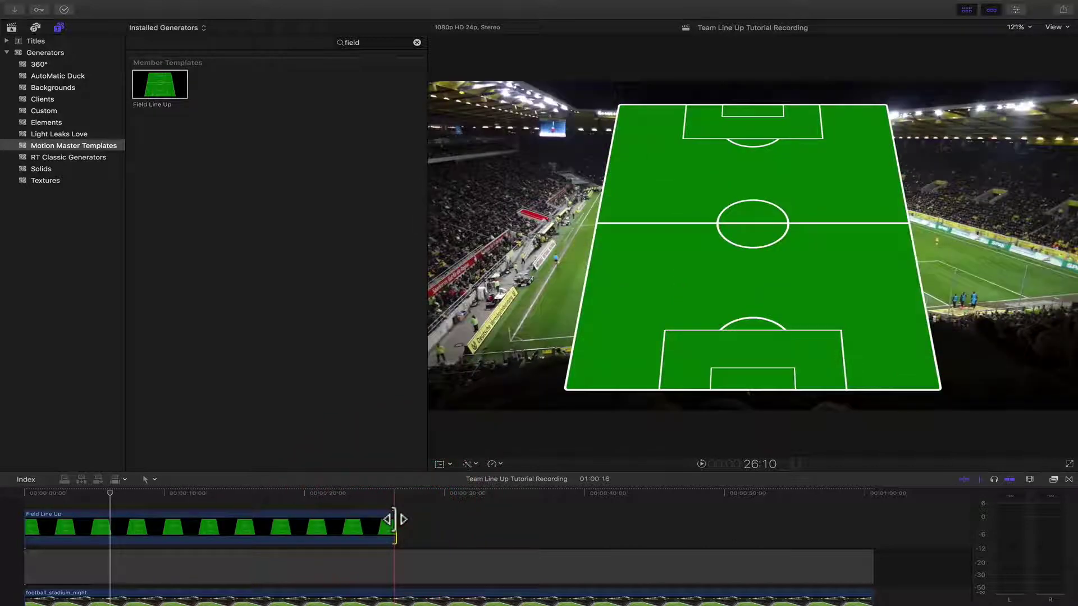
click(964, 12)
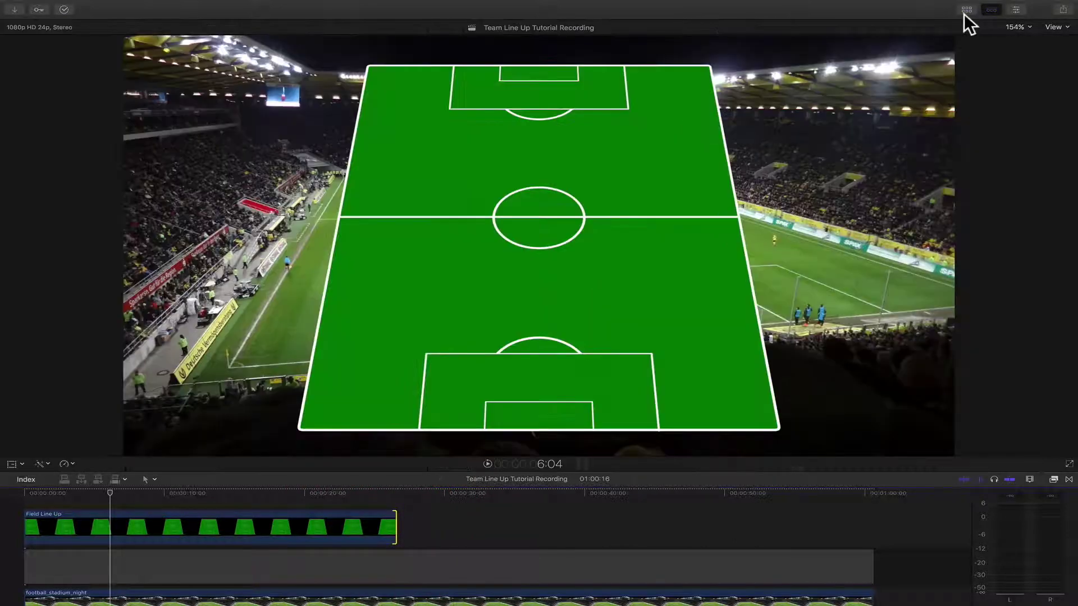
- Preview the pitch's build-in animation, briefly turning Build In off and back on
click(1015, 10)
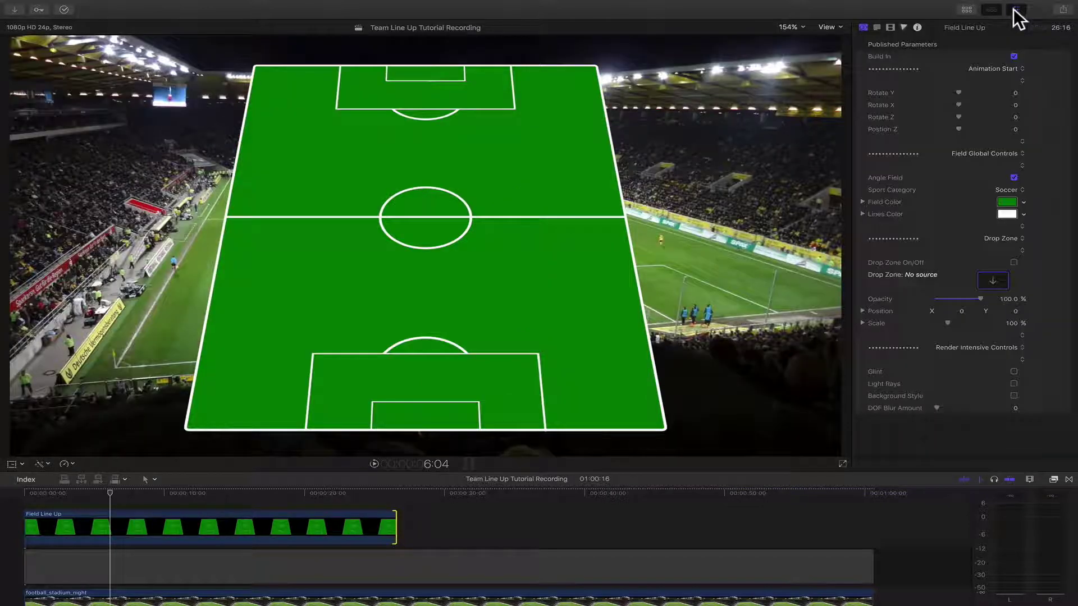
drag(83, 493, 40, 493)
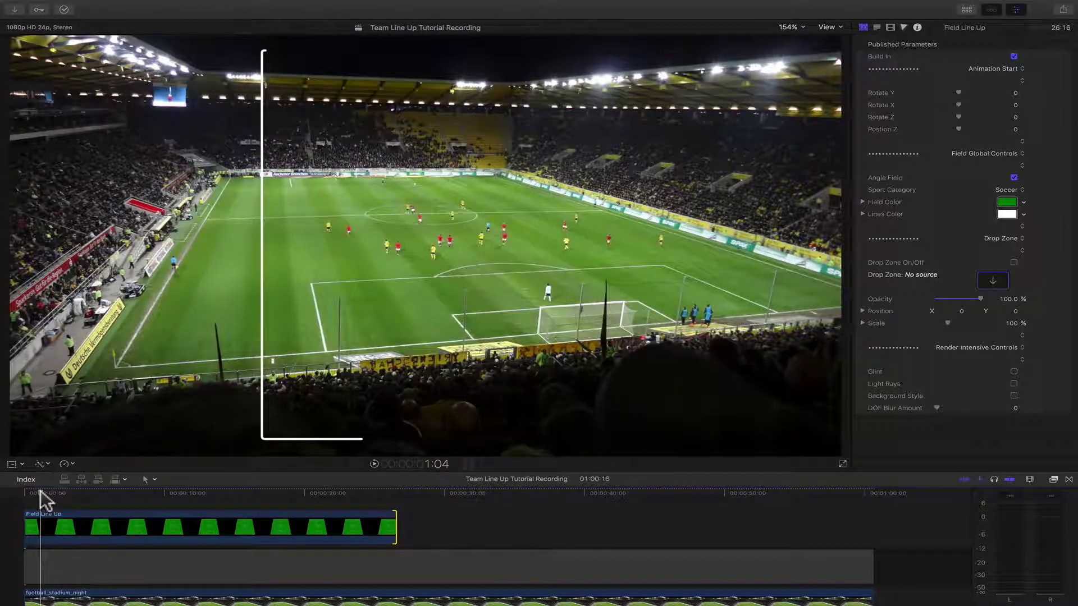
drag(40, 490, 74, 495)
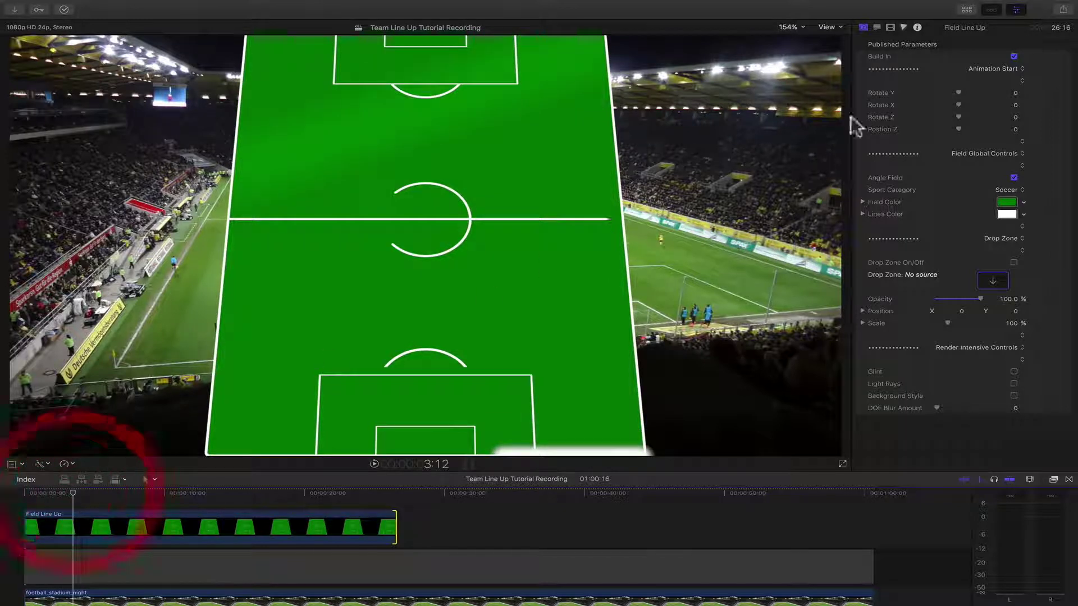
click(1014, 56)
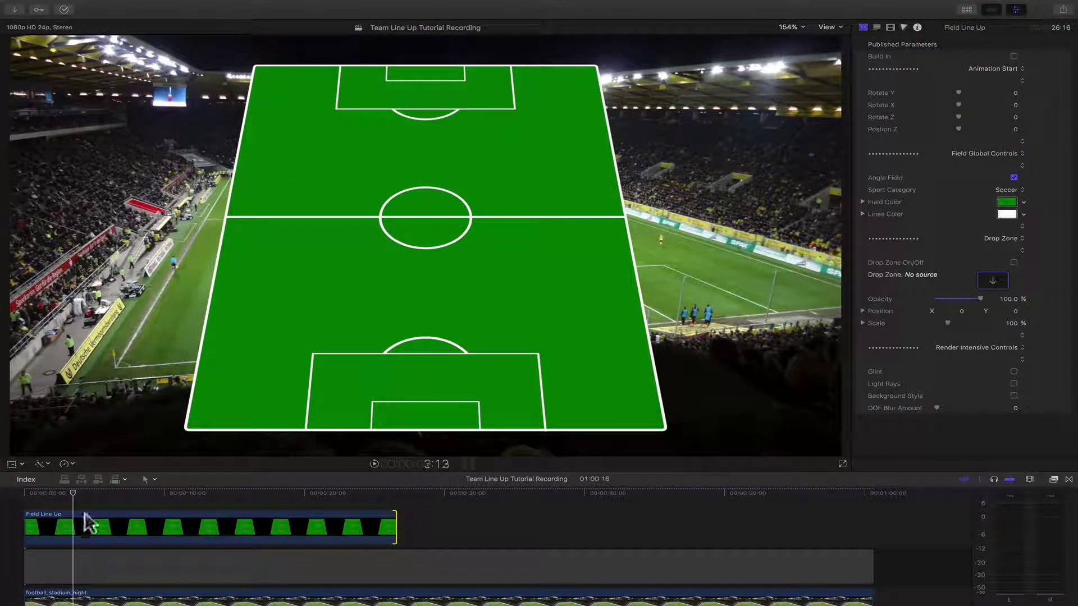
drag(68, 491, 70, 494)
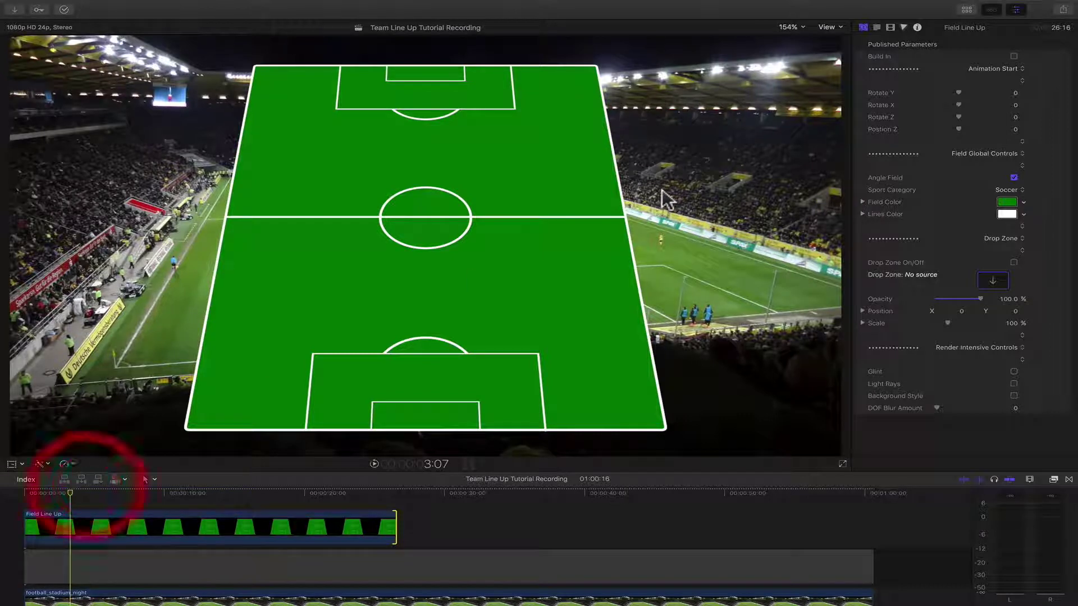
click(1013, 56)
drag(40, 503, 51, 497)
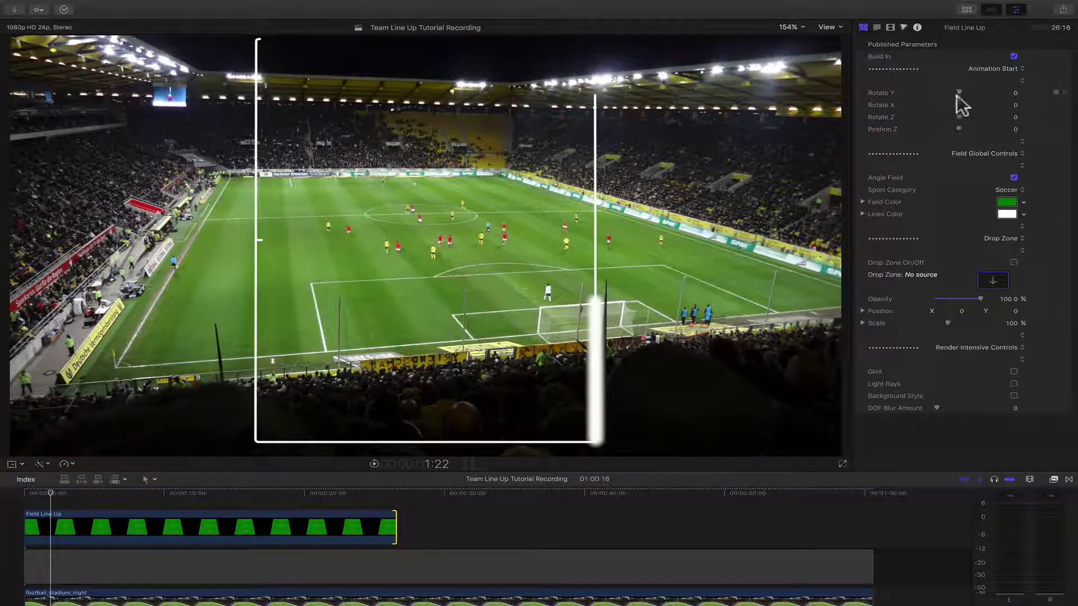
- Set the start Rotate Y -60.59, Rotate X 81.13, Rotate Z 15.99 and Position Z -5.78
click(955, 94)
drag(953, 94, 969, 130)
click(948, 104)
drag(969, 130, 957, 130)
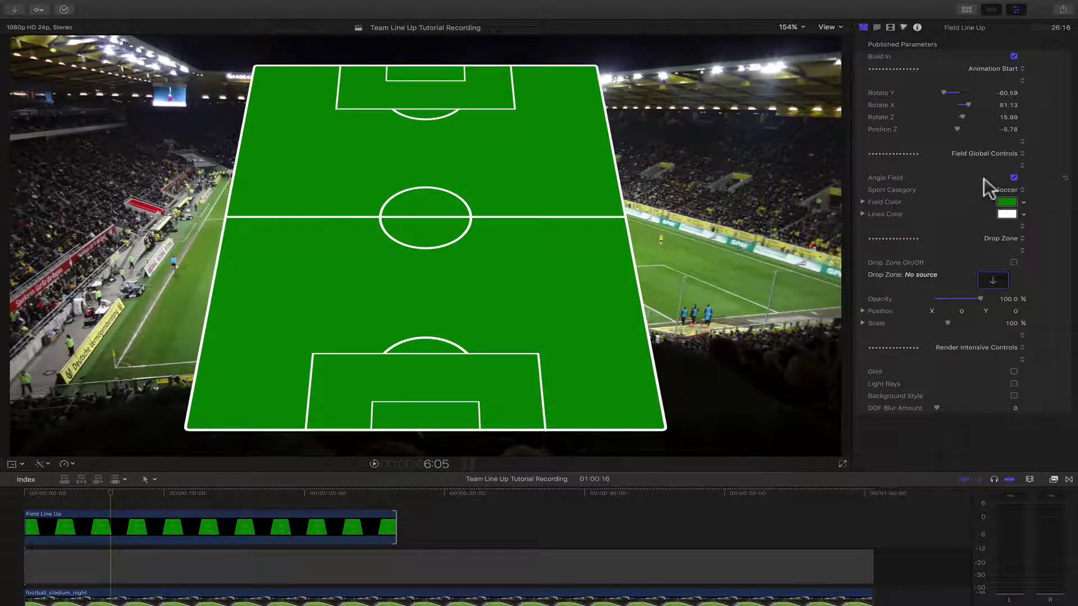
click(1014, 178)
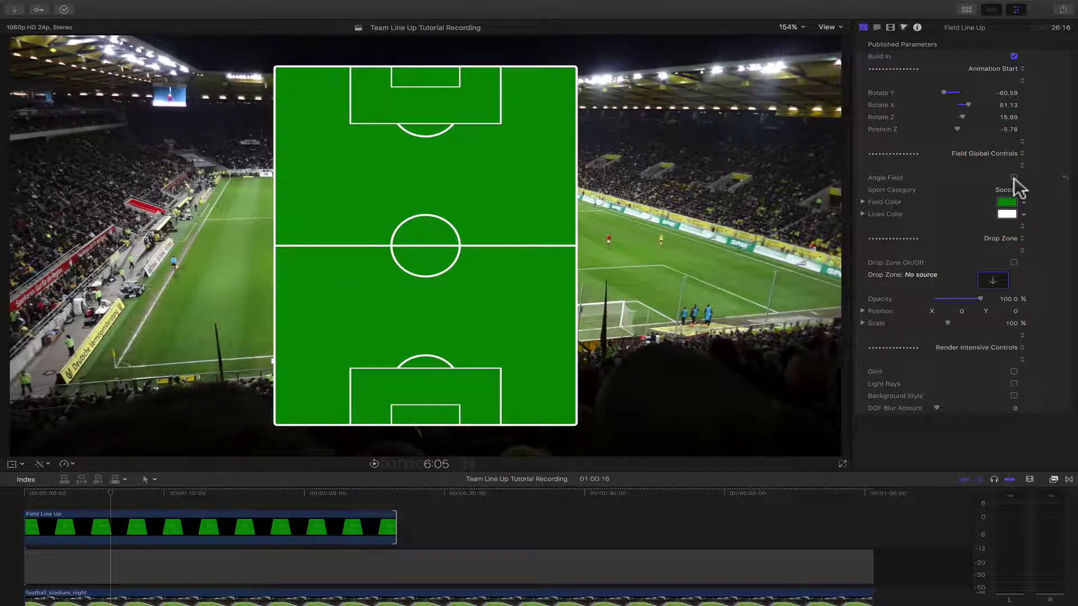
click(1014, 178)
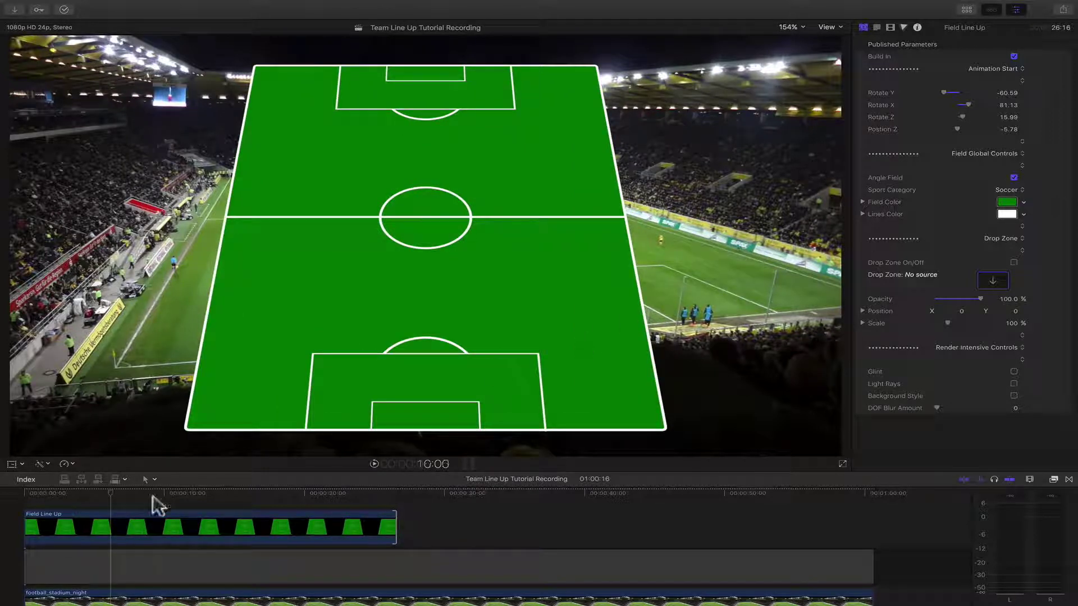
click(96, 496)
drag(97, 495, 100, 497)
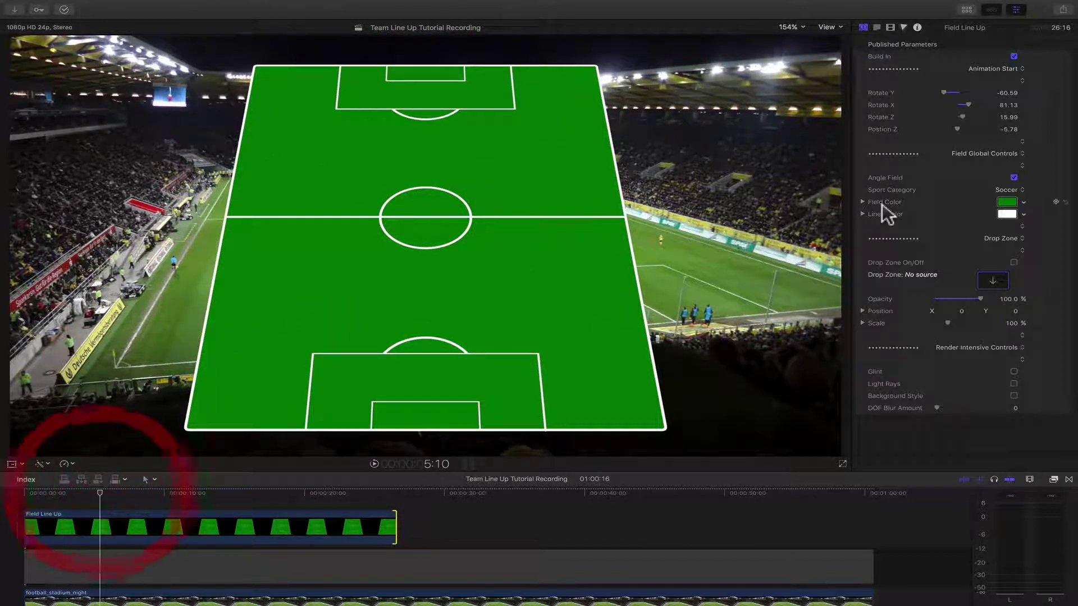
click(1009, 193)
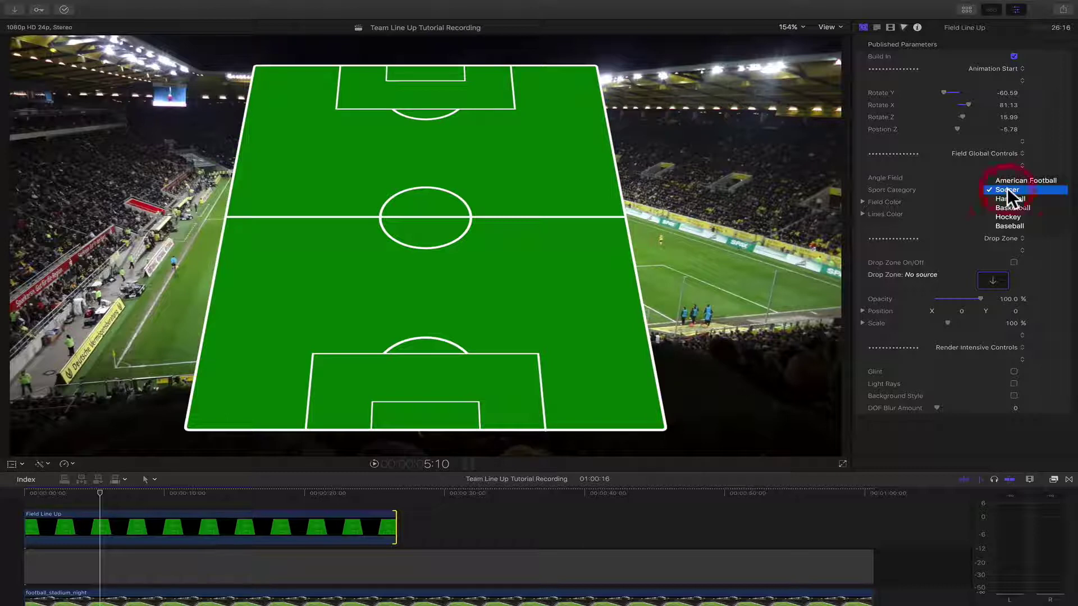
click(1009, 180)
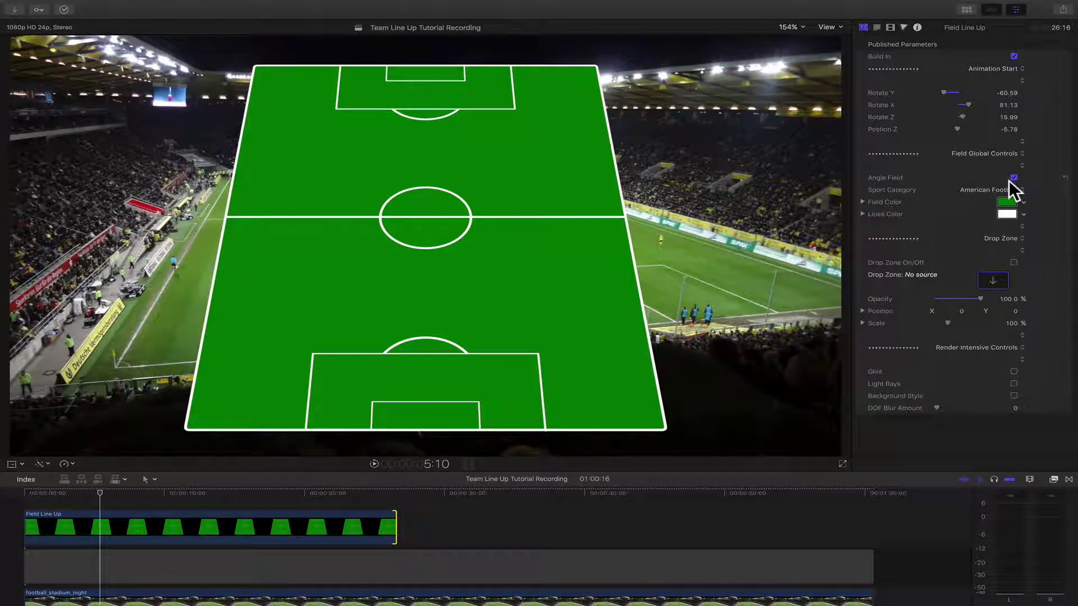
click(1006, 190)
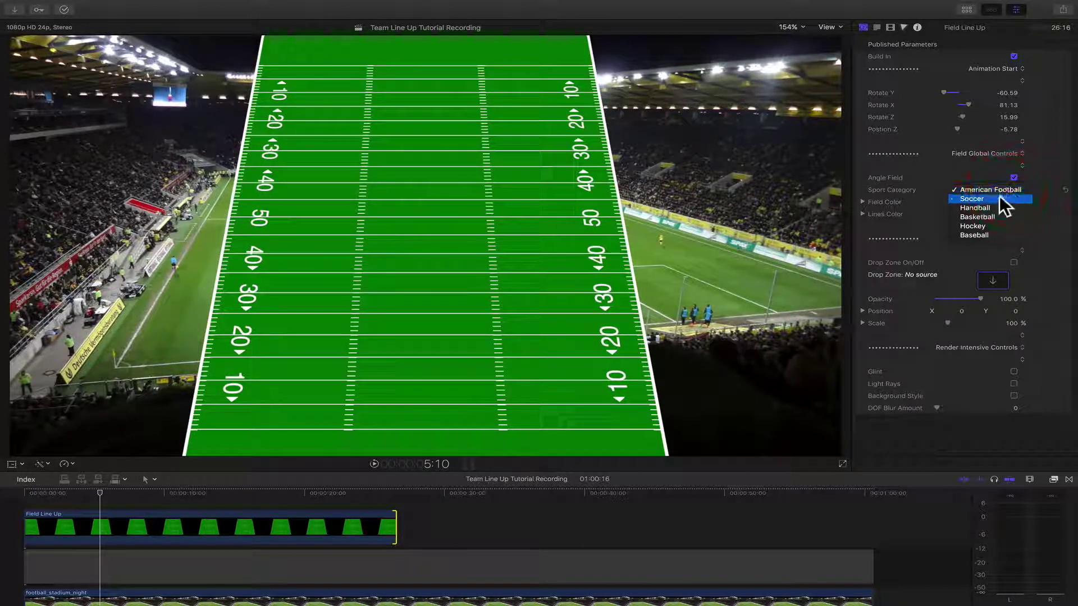
click(1000, 196)
click(1006, 190)
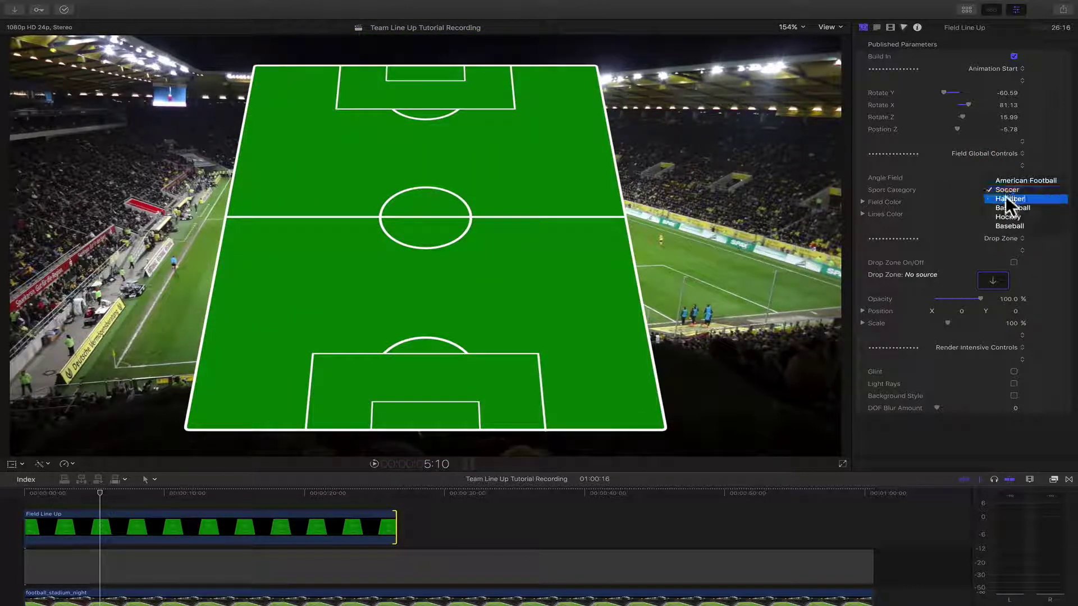
click(1006, 197)
click(1006, 190)
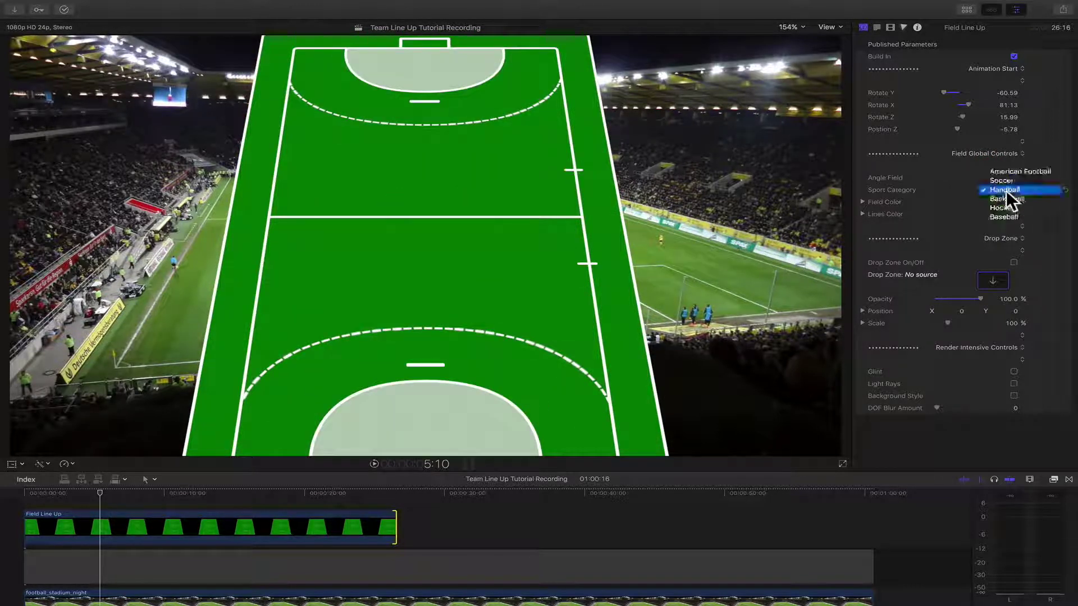
click(1006, 196)
click(1005, 189)
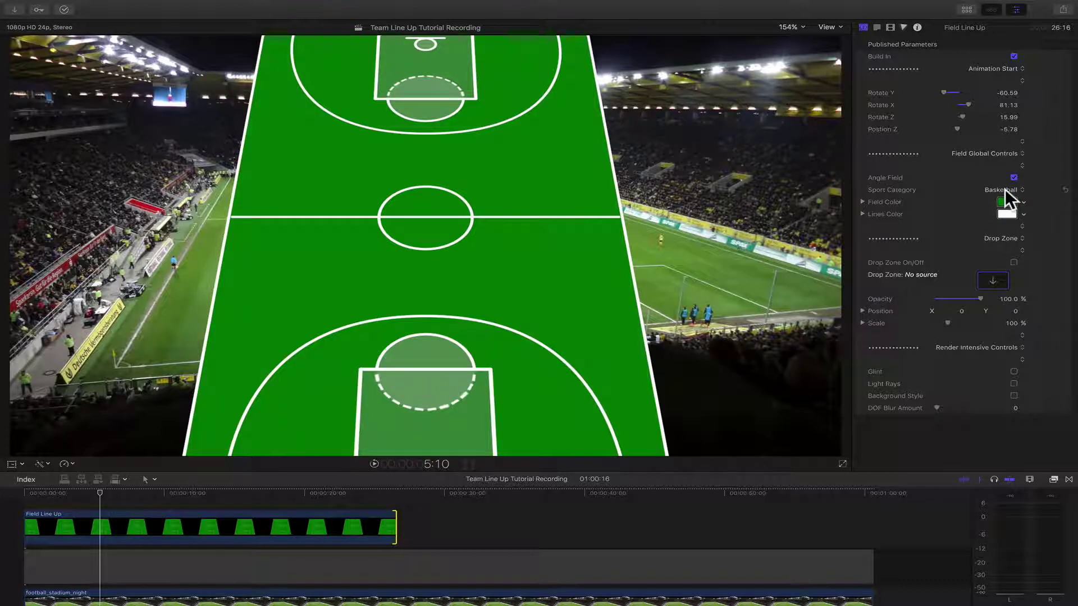
click(1005, 197)
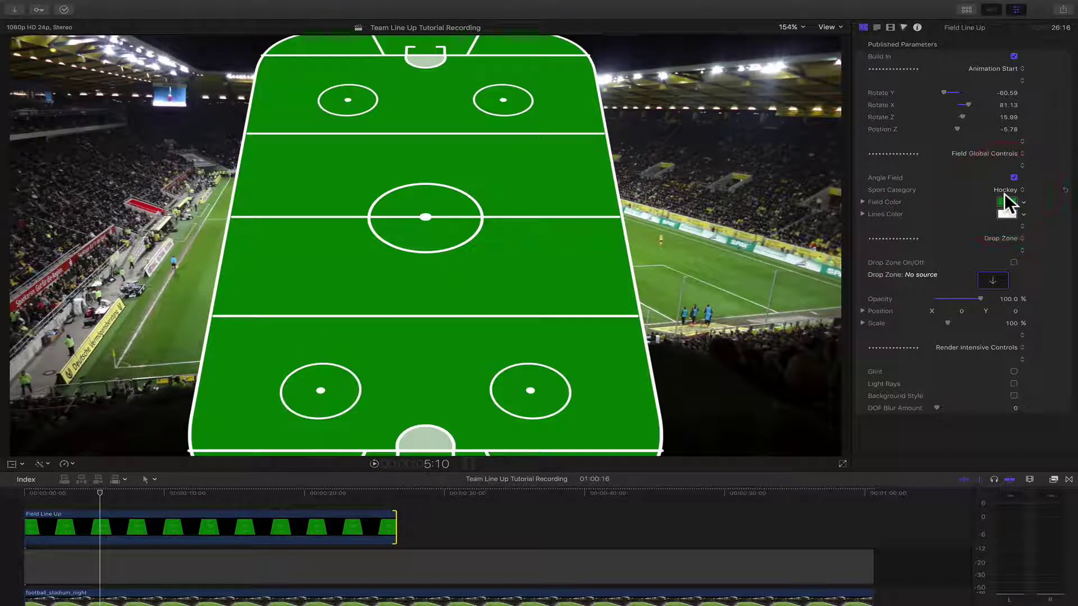
click(1006, 190)
click(1006, 195)
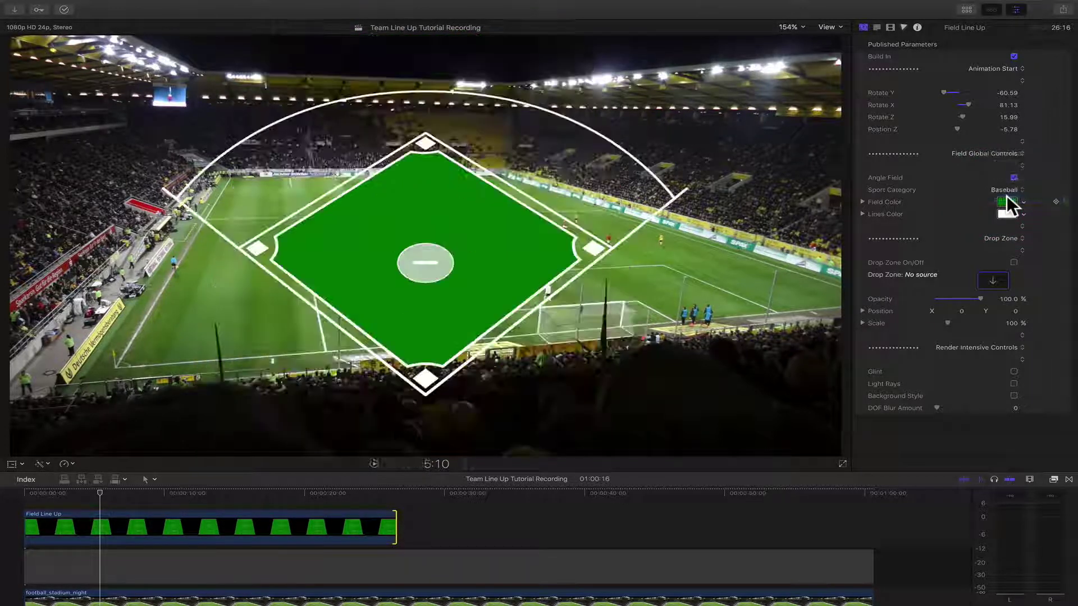
click(1006, 189)
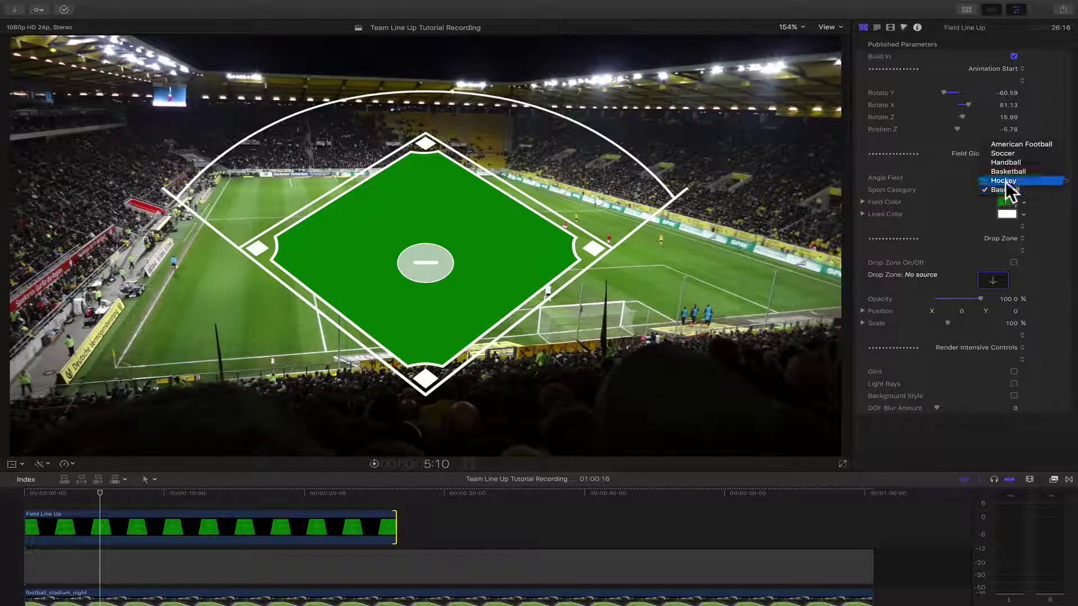
click(1008, 144)
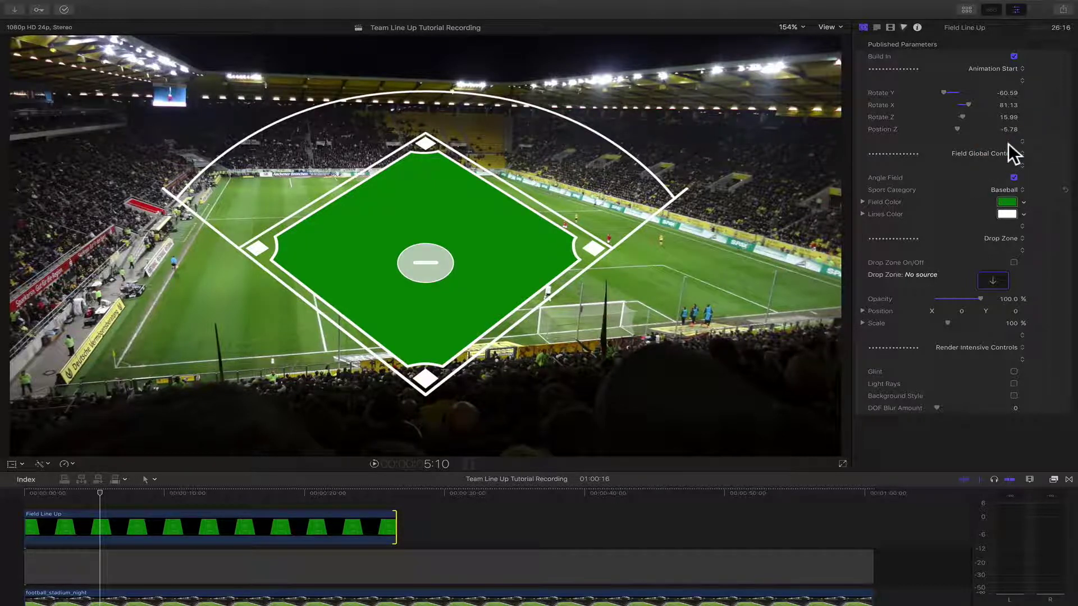
click(997, 186)
click(986, 194)
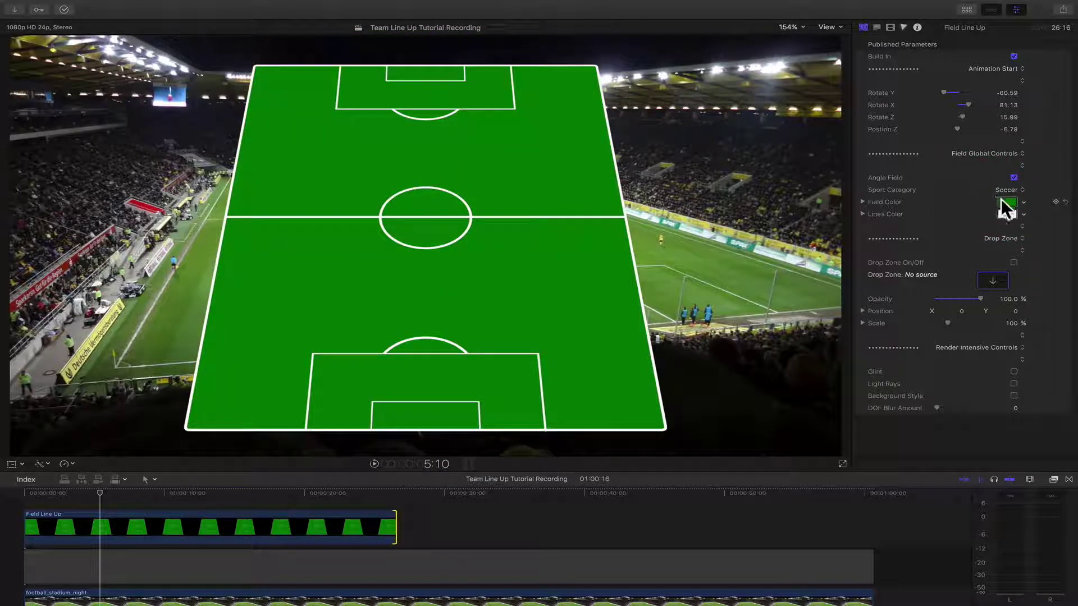
- Recolour the pitch field a bright green using the Colors wheel
click(1003, 202)
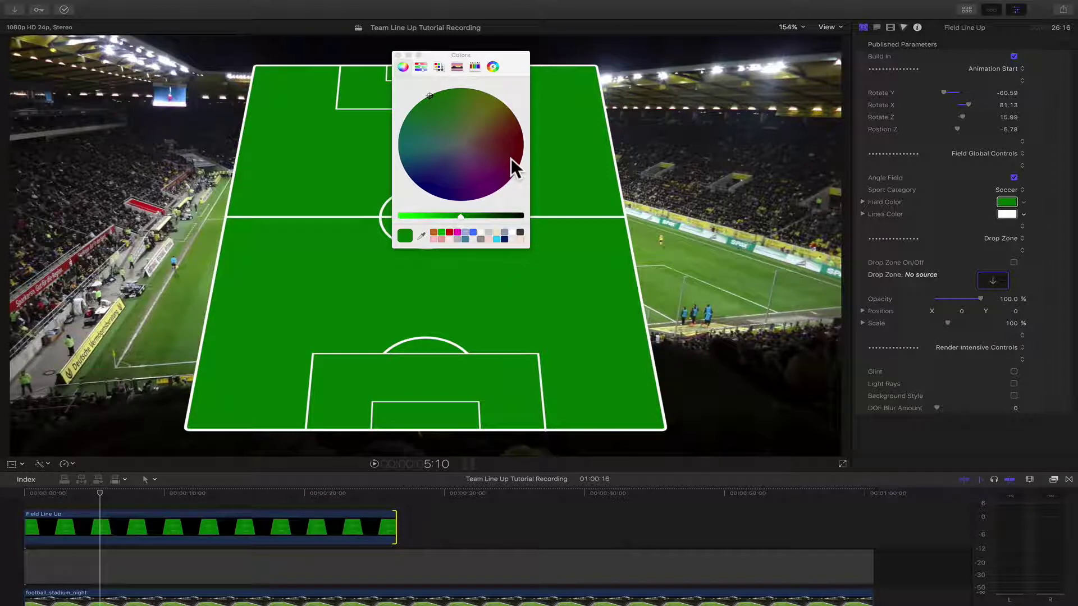
drag(511, 157, 436, 100)
drag(464, 56, 734, 55)
- Try several hues for the pitch lines, leaving them white
click(1002, 214)
click(701, 119)
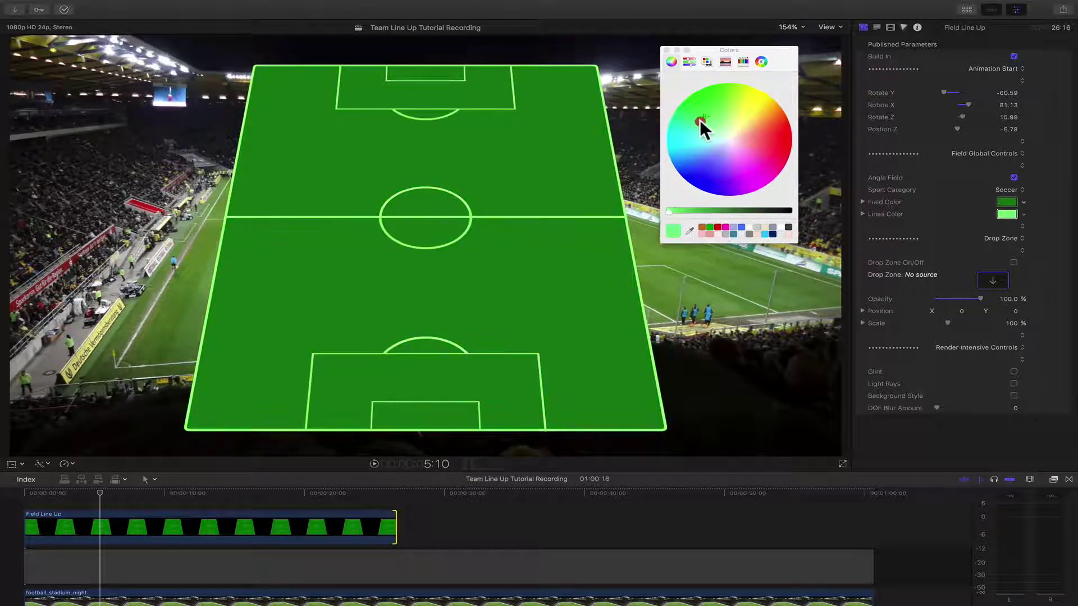
drag(696, 147, 729, 138)
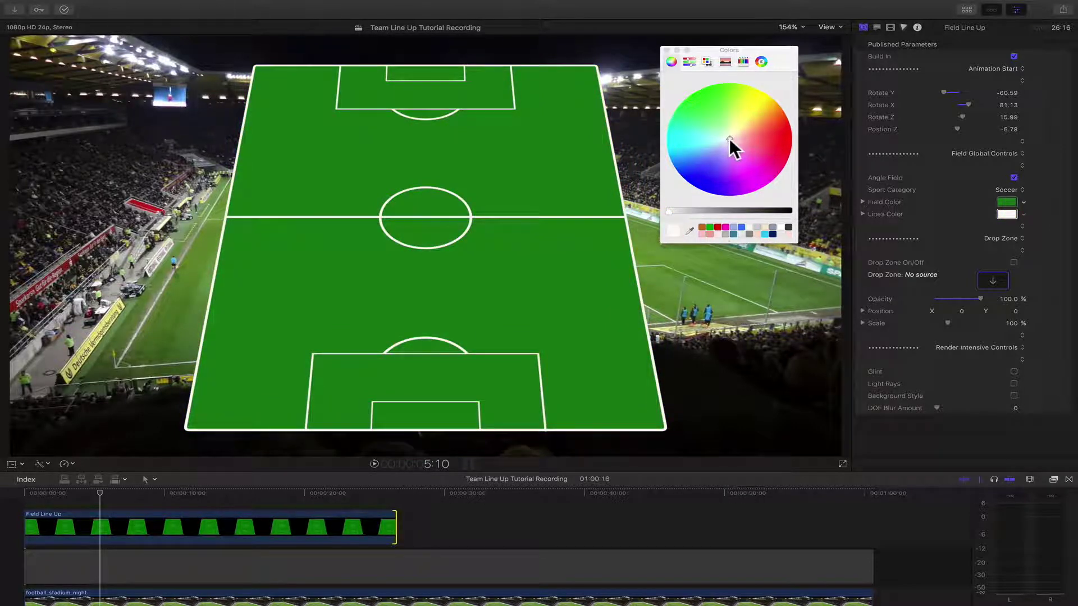
click(666, 50)
click(909, 156)
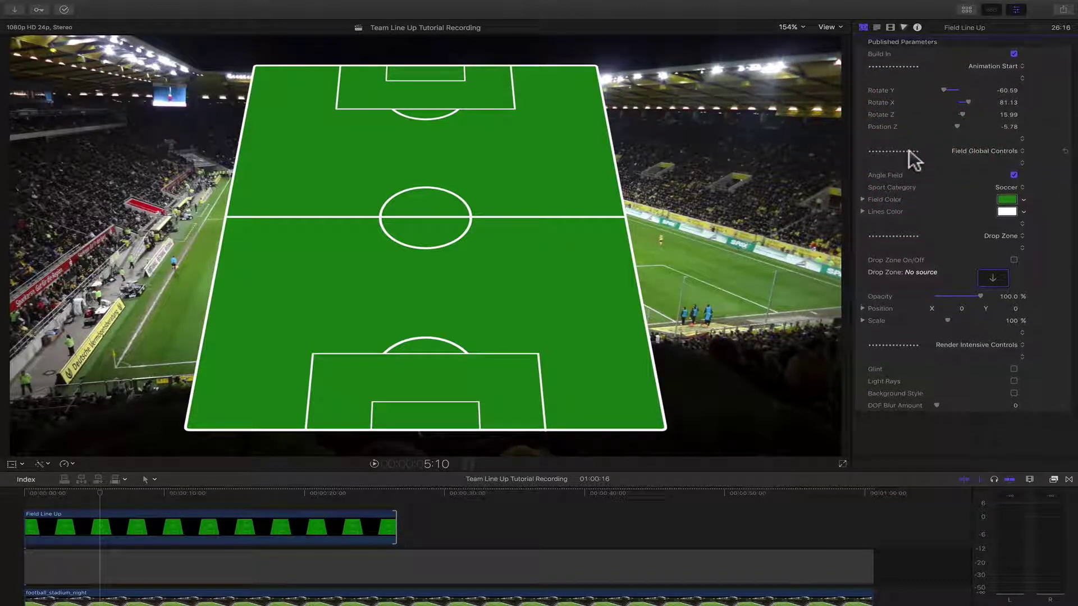
- Turn on the drop zone and fill it with the Team 01 logo from the logos collection
click(1014, 262)
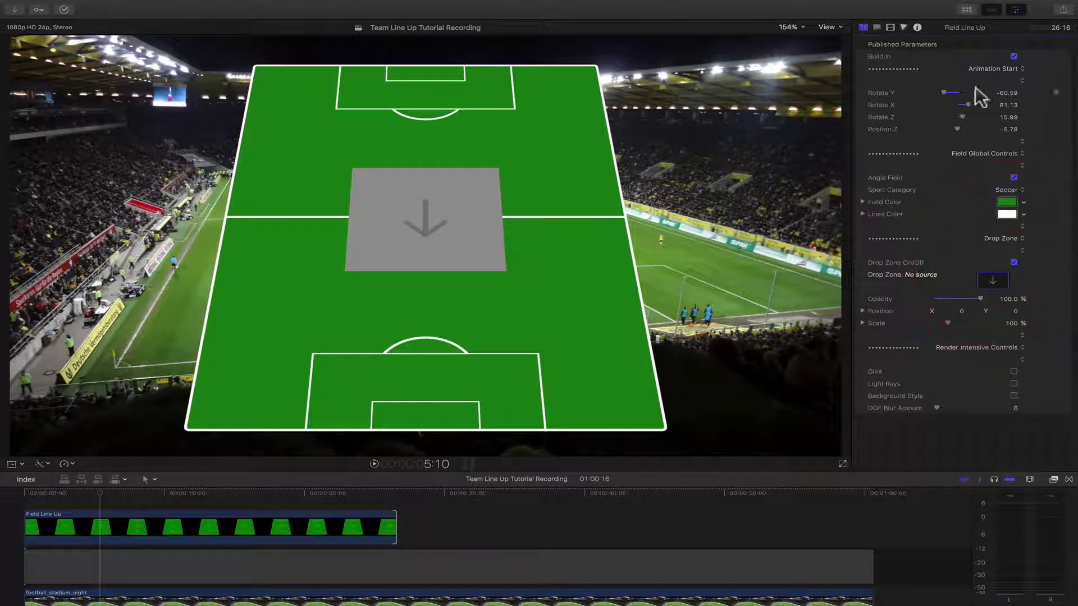
click(968, 13)
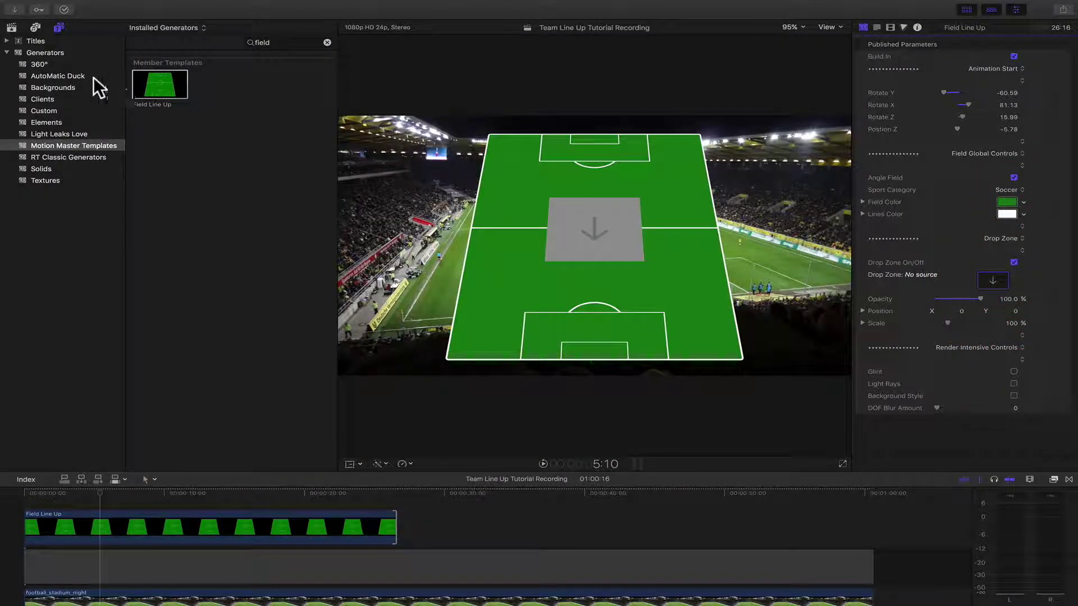
click(12, 27)
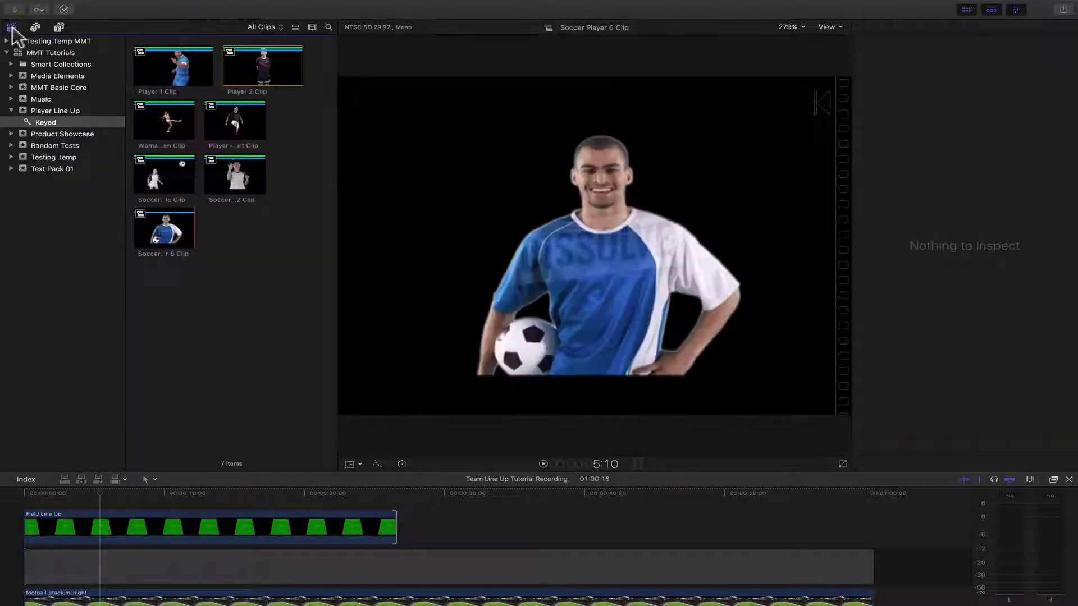
click(11, 76)
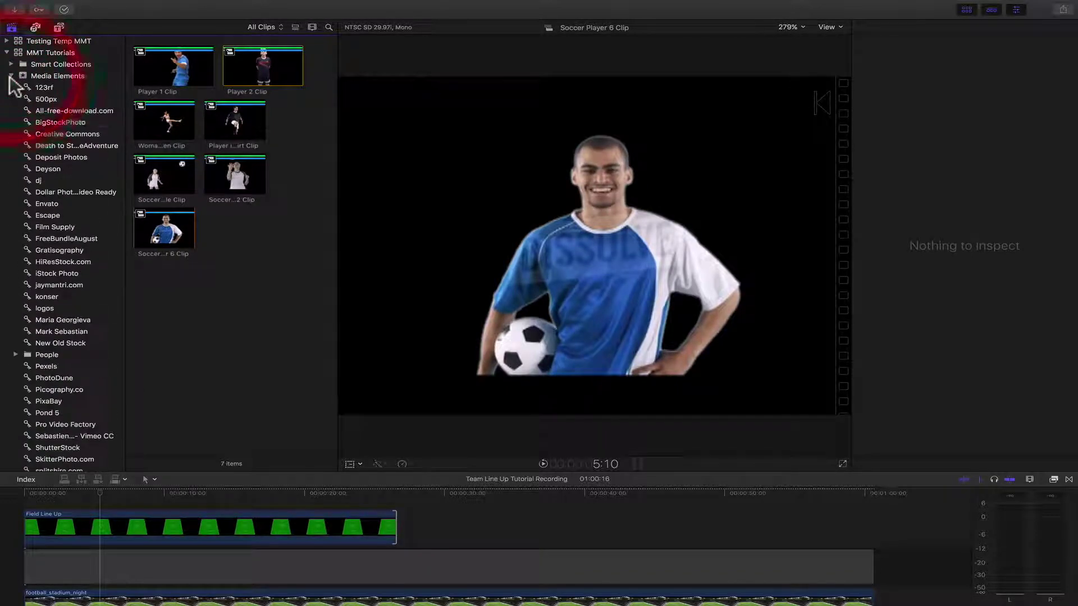
click(48, 308)
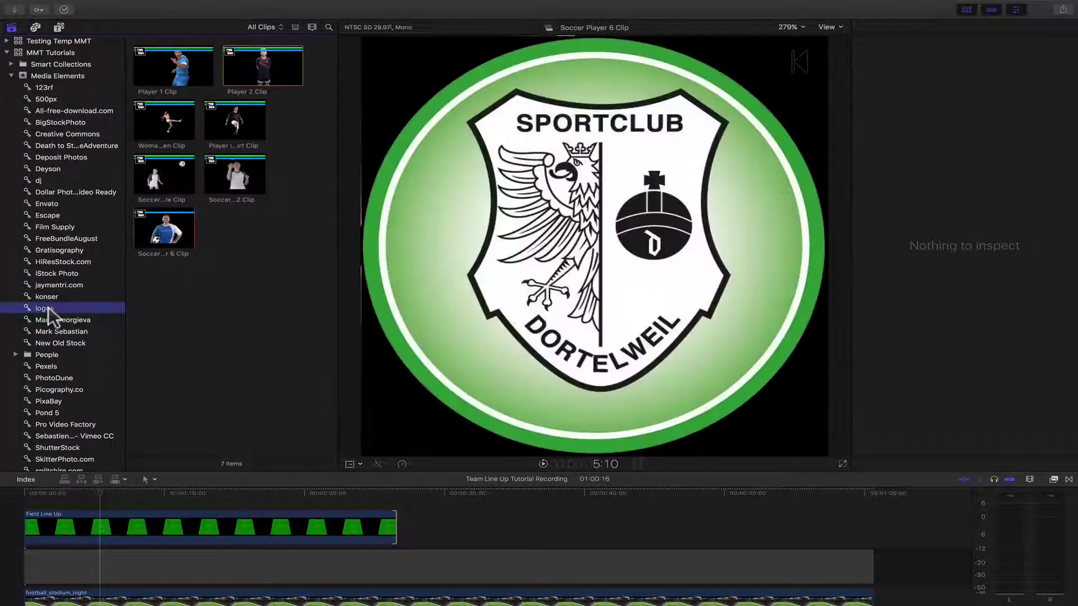
click(115, 528)
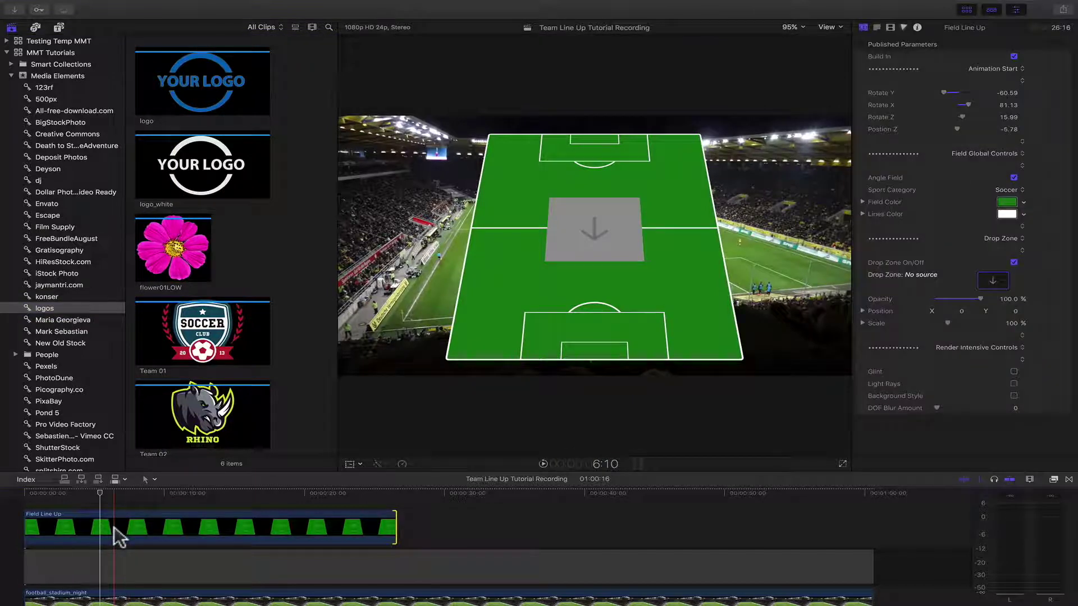
click(996, 277)
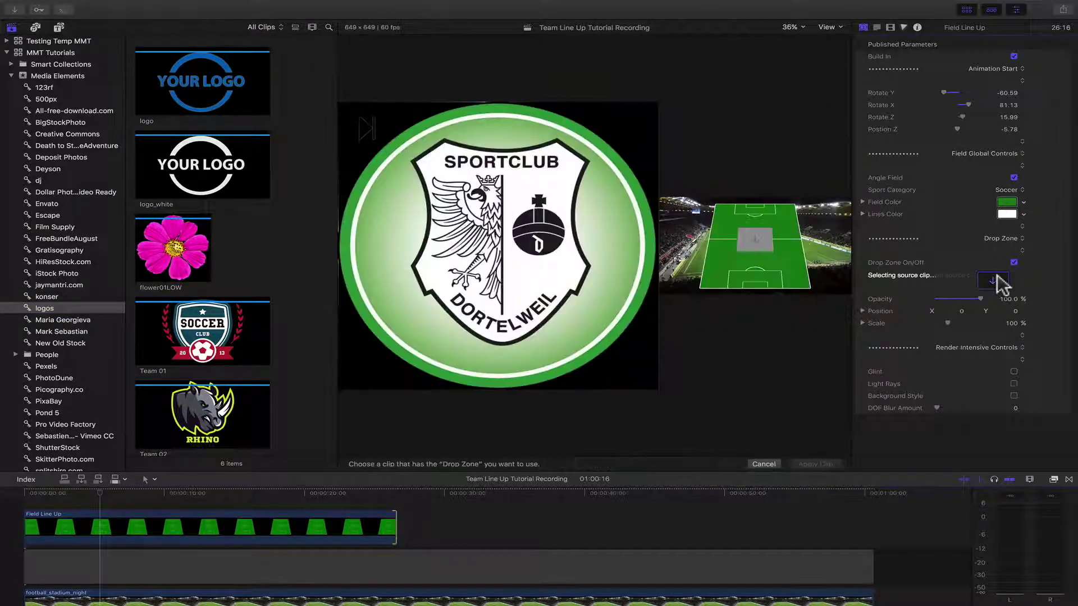
click(200, 338)
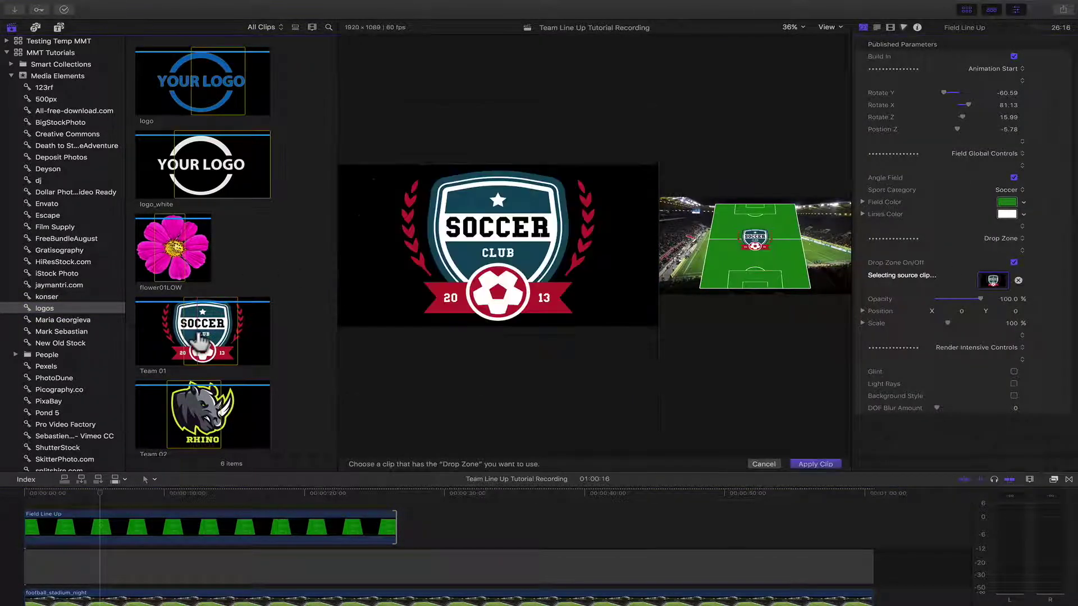
click(813, 463)
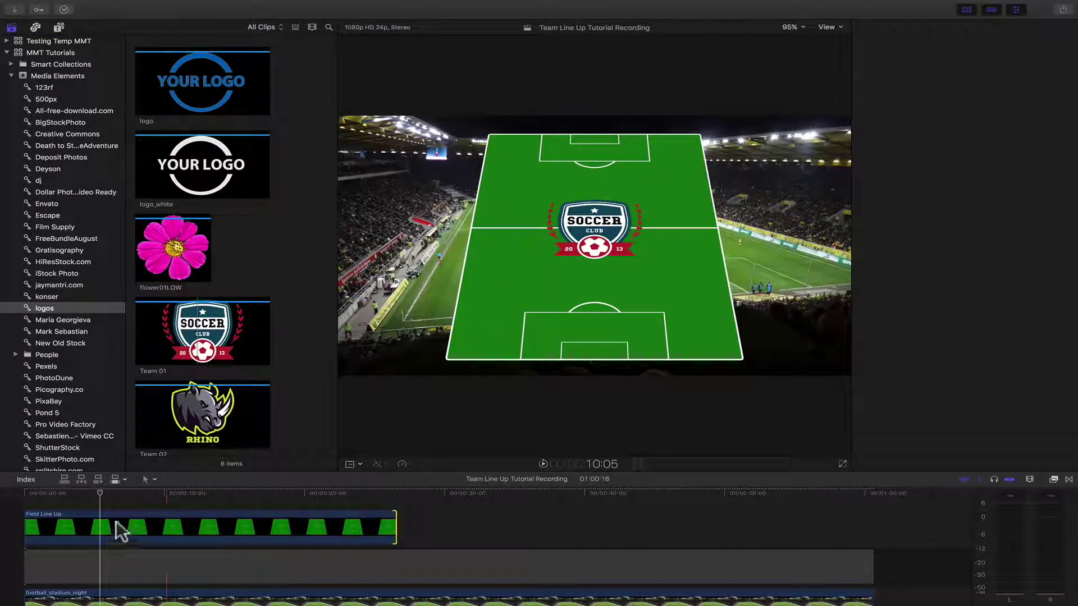
- Centre the logo at Position X 0 and scale it to 69% at full opacity
click(102, 526)
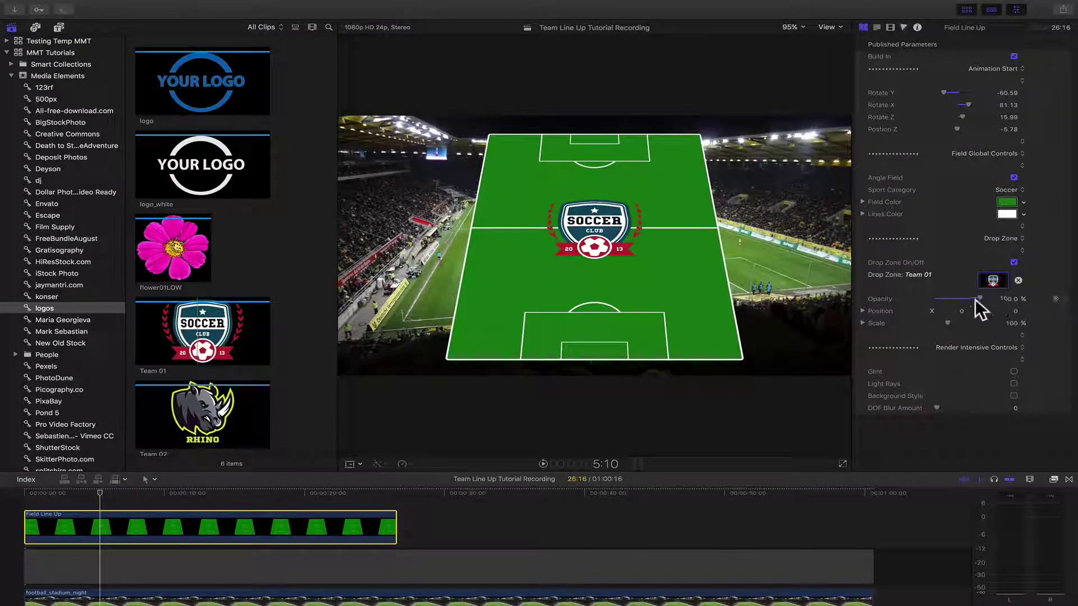
drag(975, 296, 965, 298)
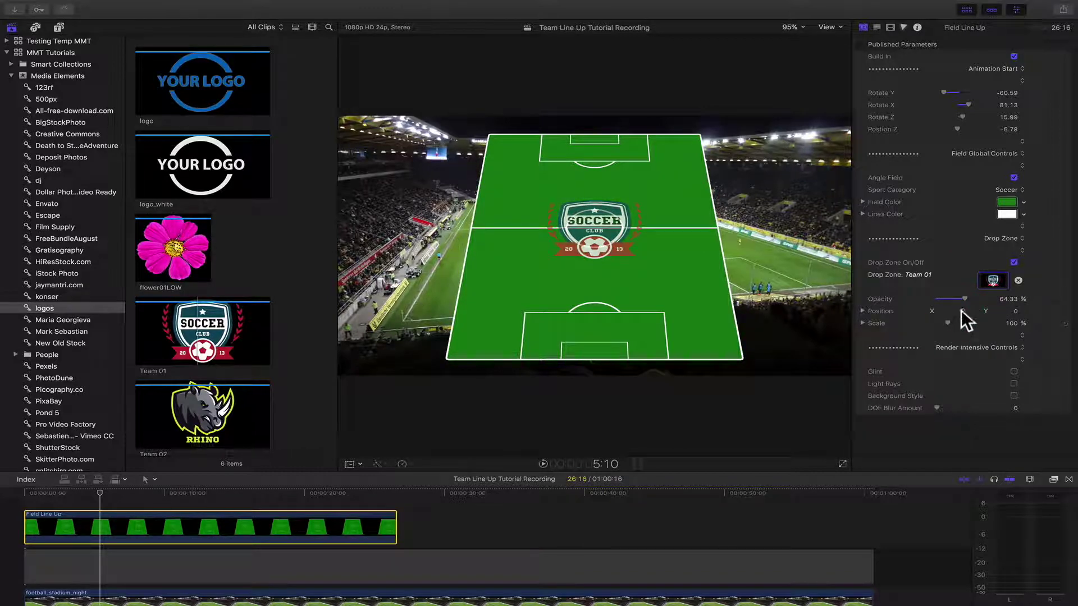
drag(960, 308, 960, 309)
click(961, 310)
text(0)
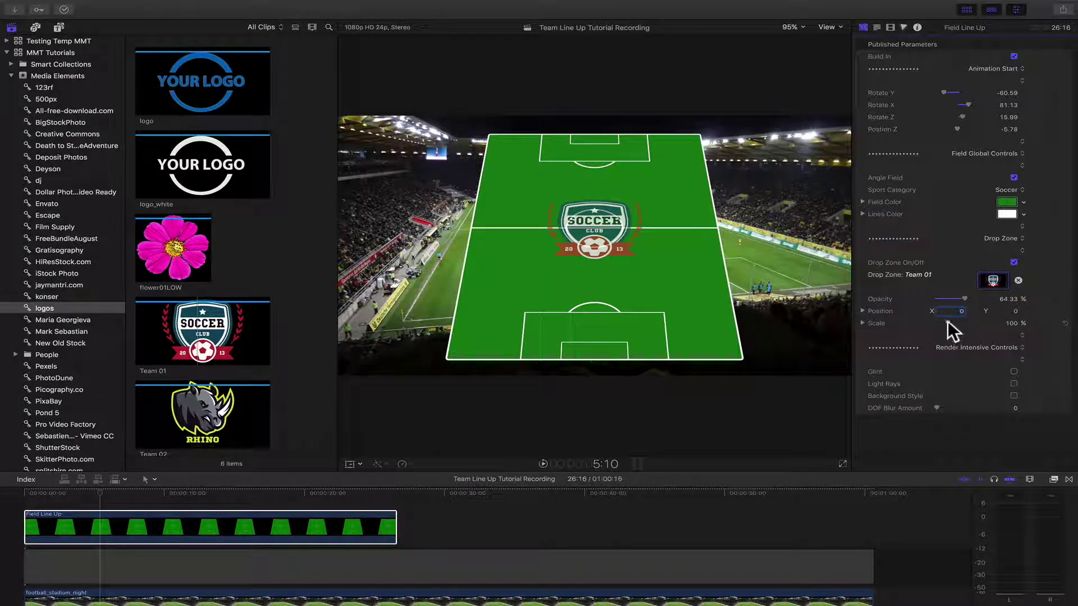
drag(948, 321, 943, 322)
drag(943, 322, 997, 297)
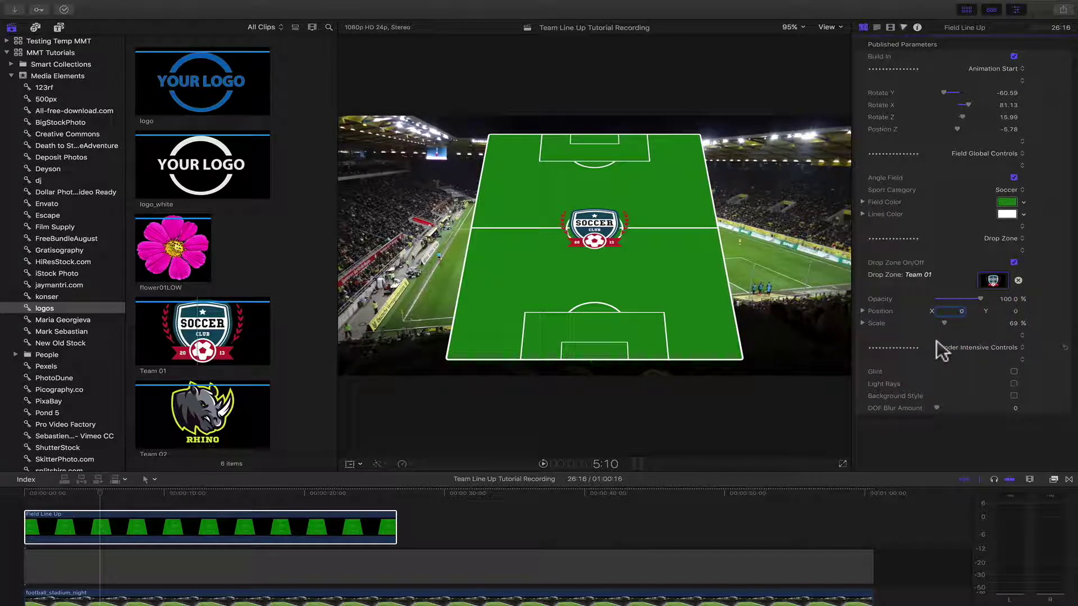
- Enable Glint, Light Rays and Background Style, set DOF Blur Amount to 99, and preview
click(967, 10)
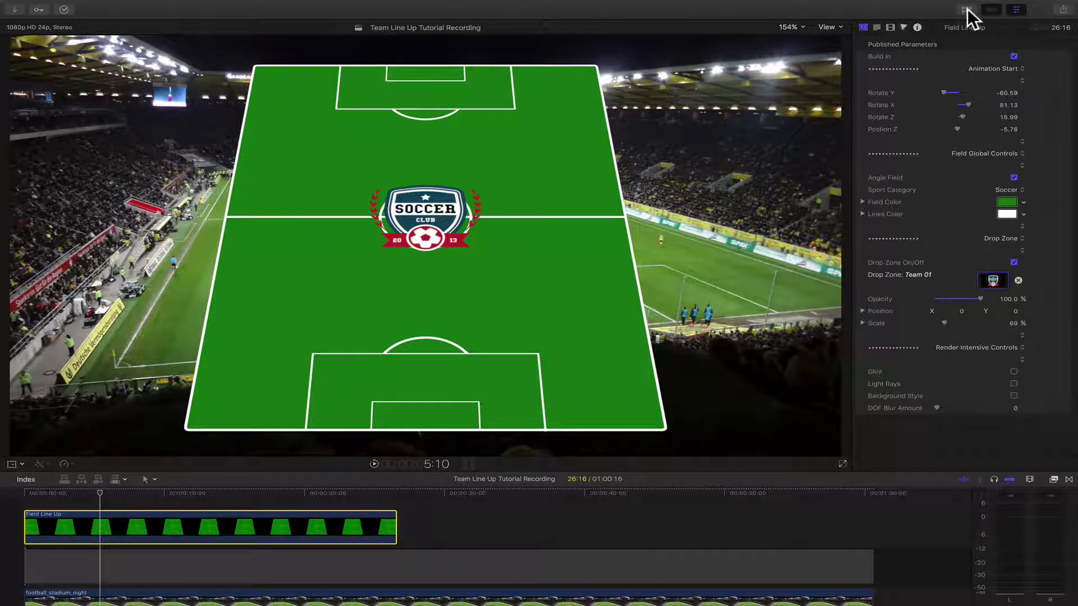
click(58, 492)
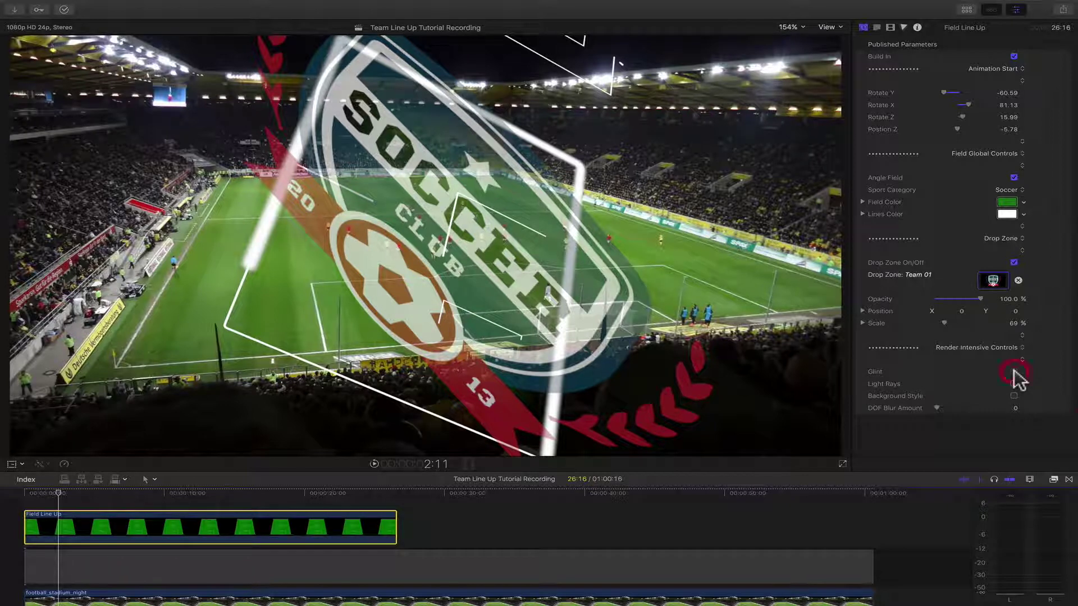
click(1014, 372)
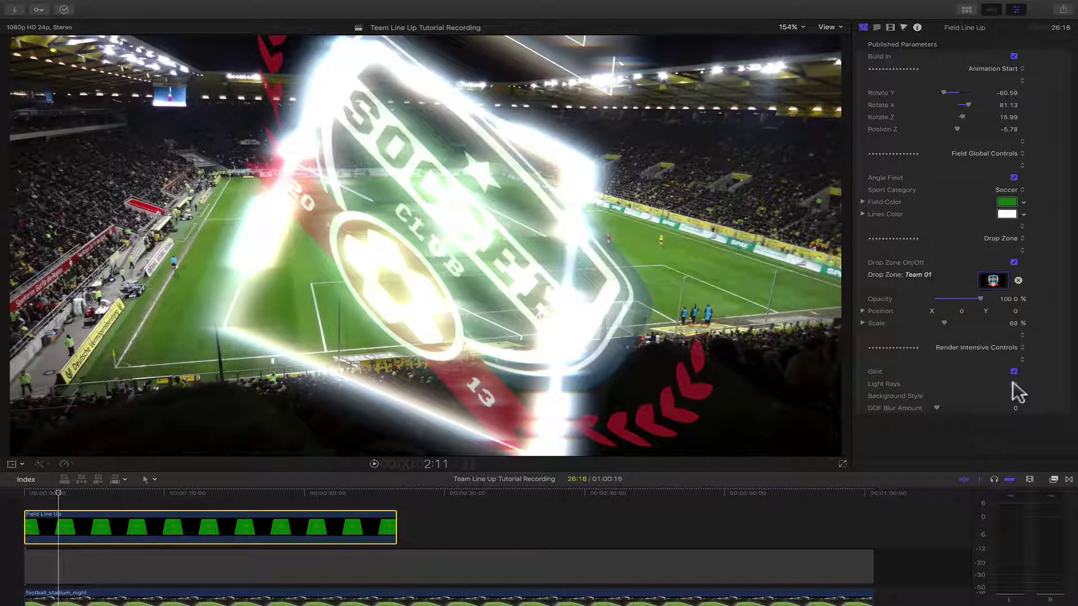
click(1014, 384)
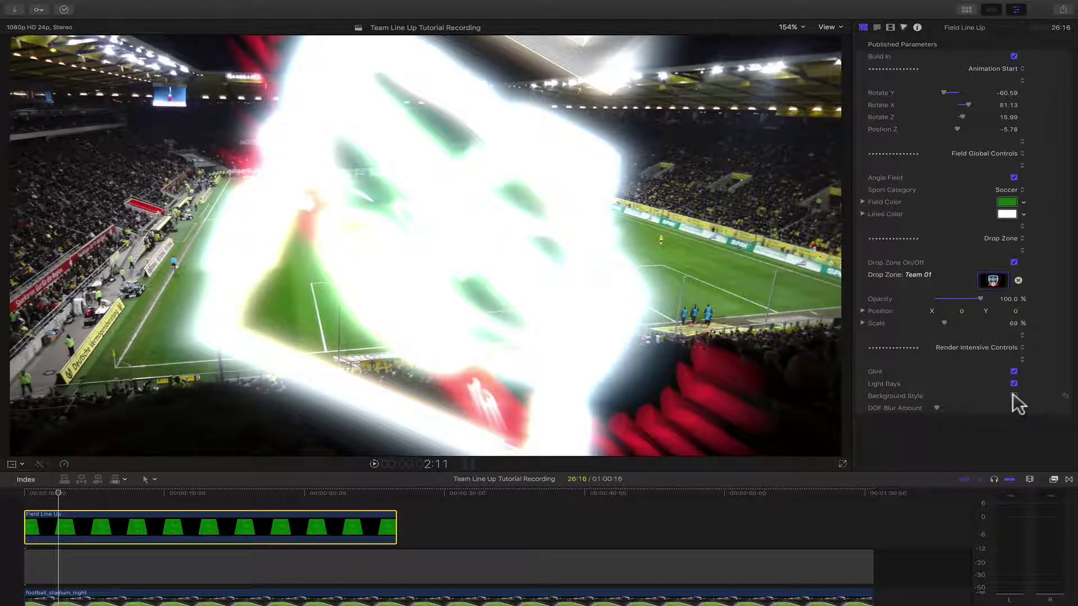
click(1014, 395)
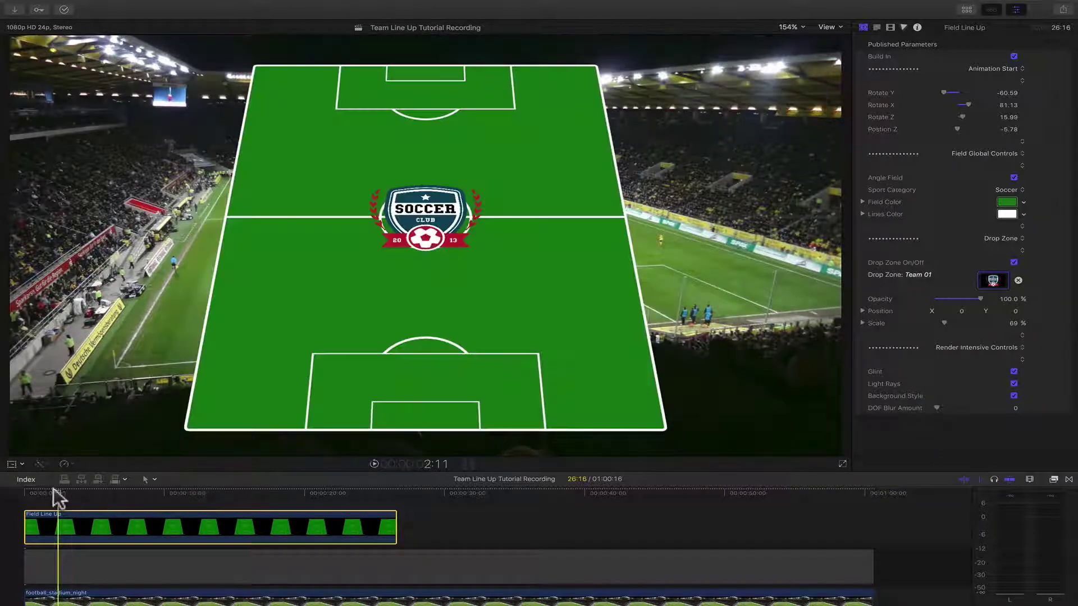
click(61, 493)
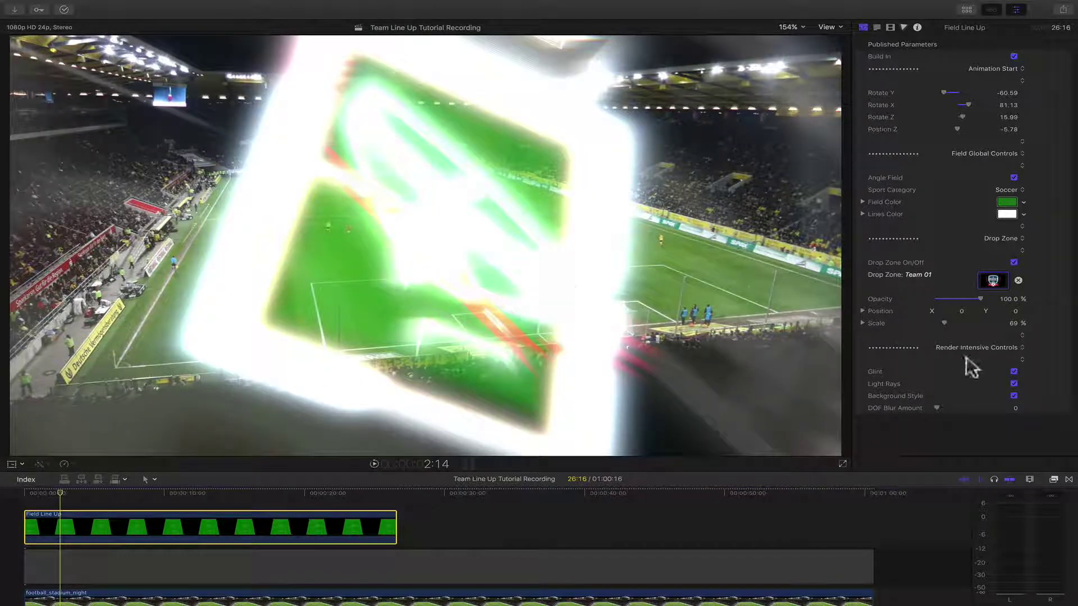
drag(938, 407, 976, 407)
click(982, 400)
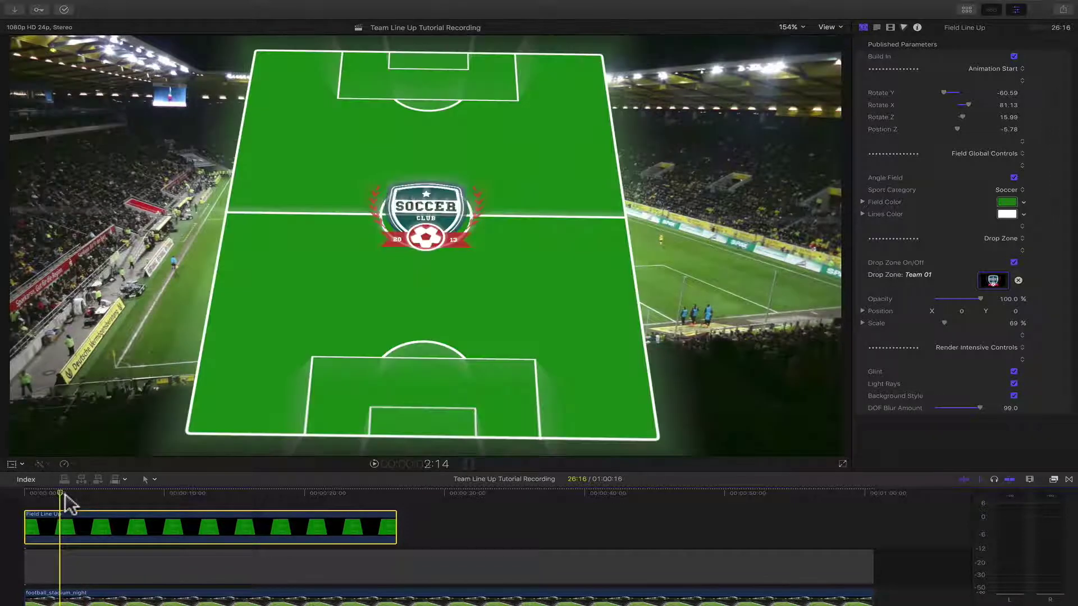
drag(67, 497, 114, 495)
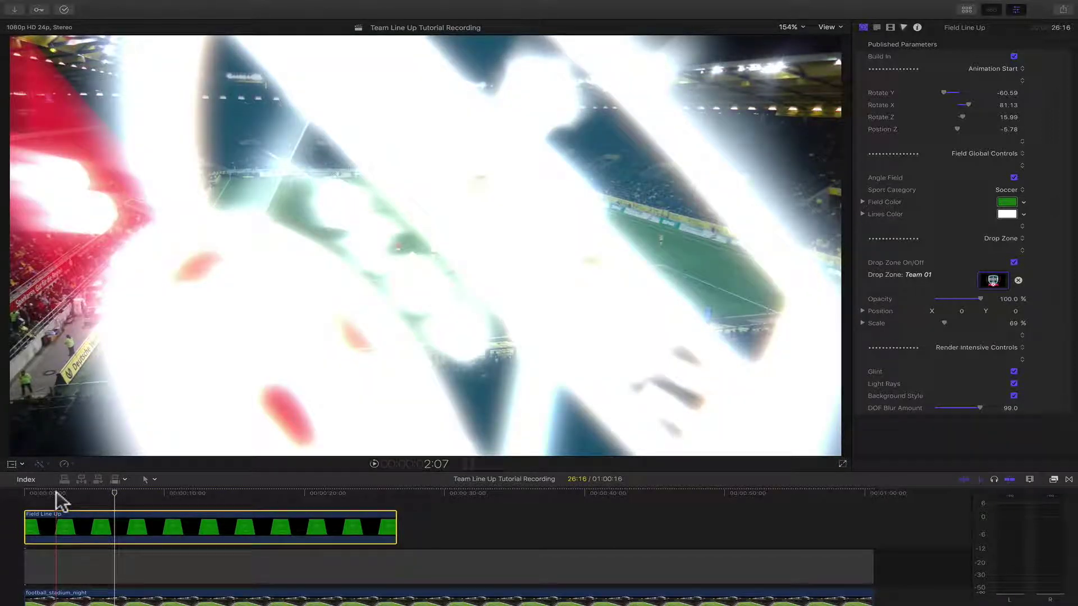
- Uncheck Glint and Background Style and drag DOF Blur Amount back to 0
click(1014, 371)
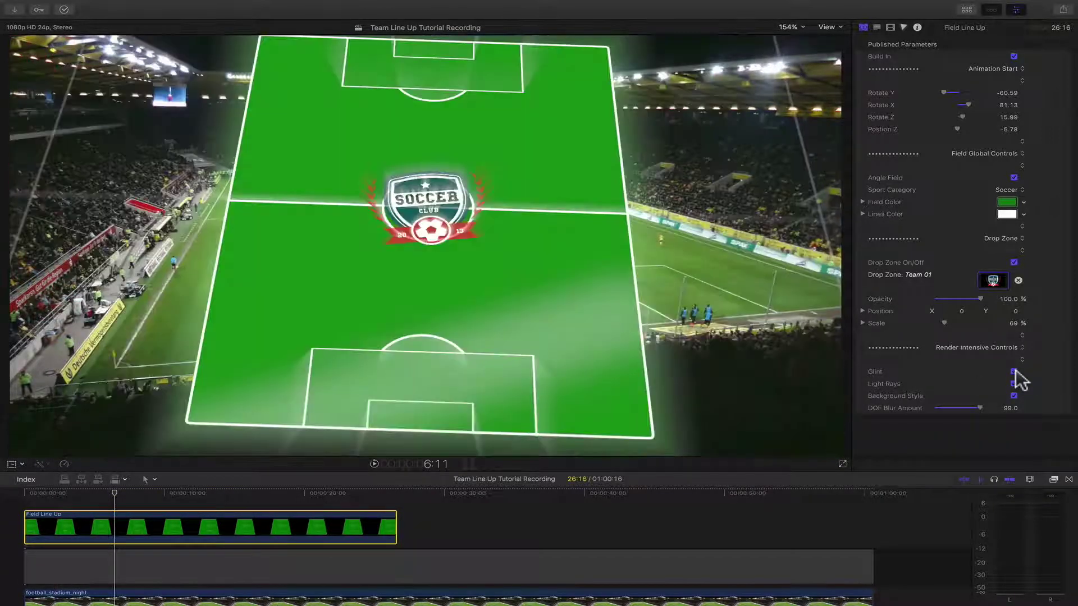
click(1014, 396)
drag(977, 409, 894, 421)
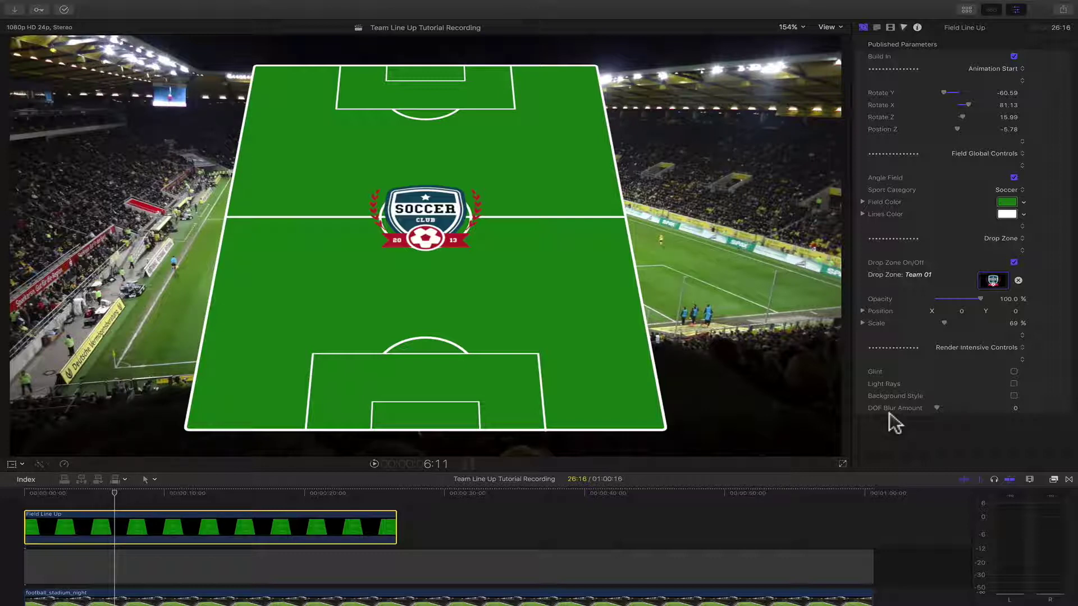
click(640, 112)
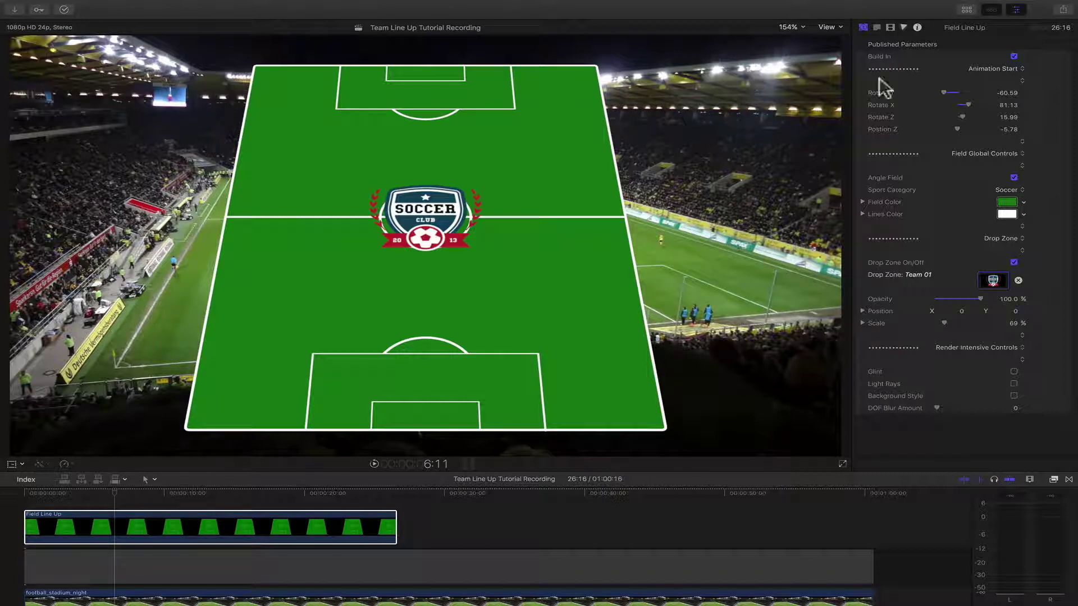
- Search Motion Master Templates titles for 'player' and stack Player Line Up above Field Line Up
click(967, 10)
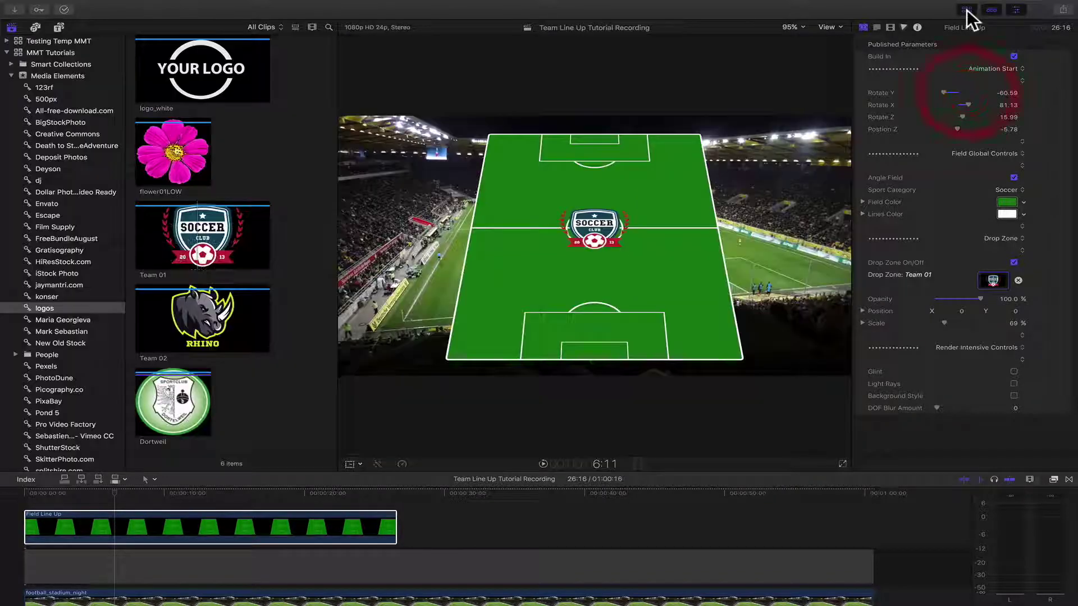
click(60, 28)
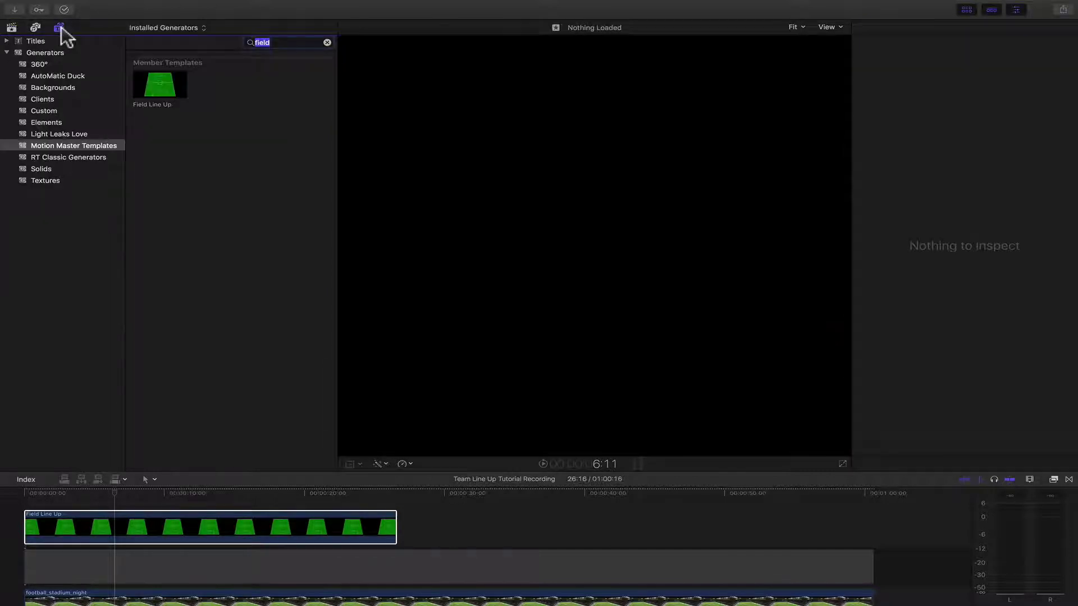
click(7, 52)
click(7, 41)
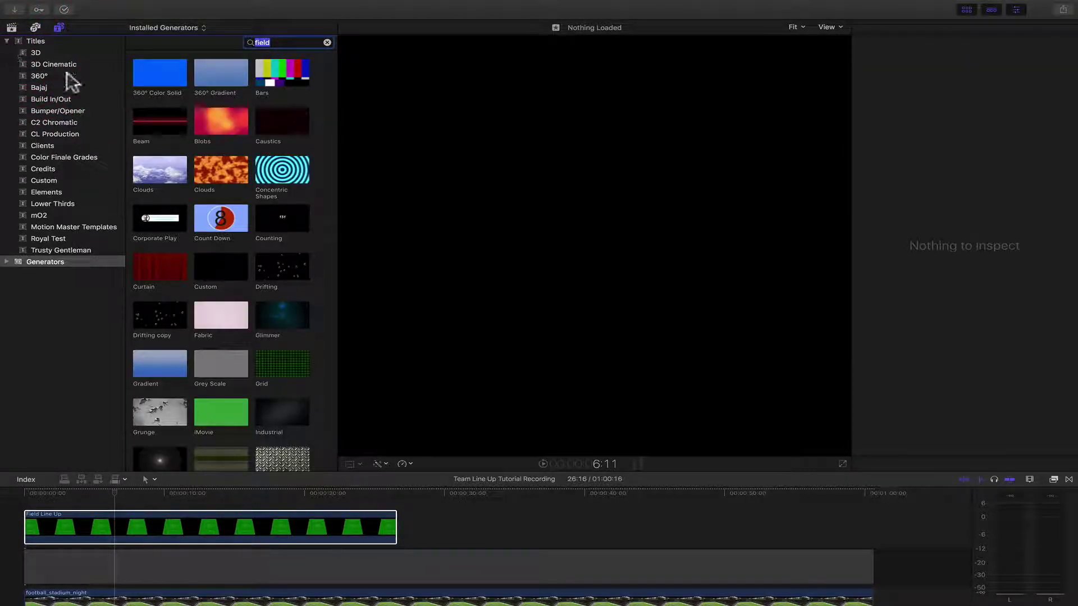
click(48, 226)
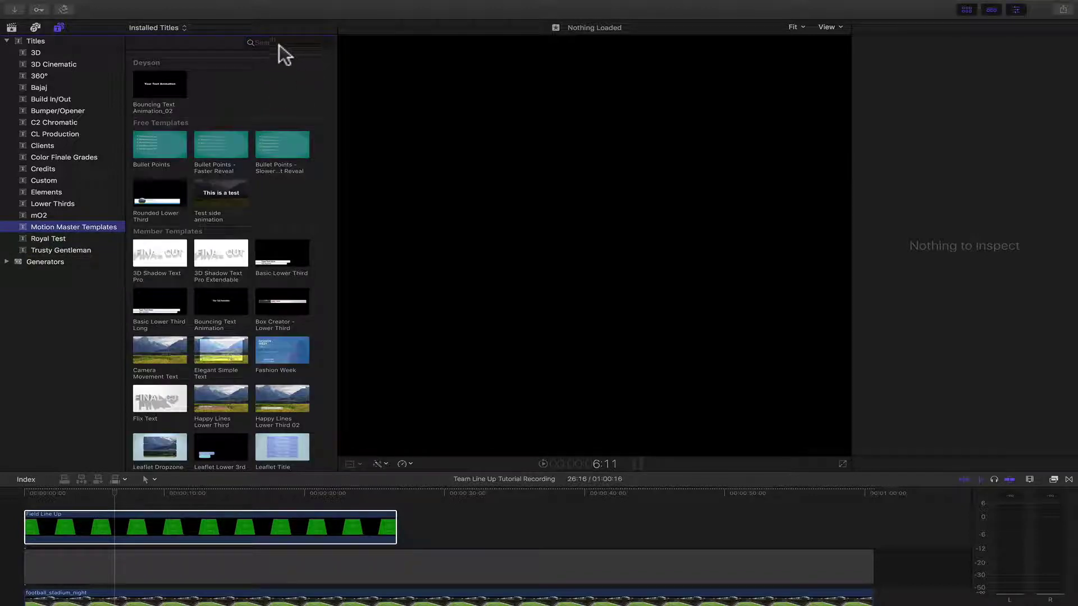
click(279, 44)
text(playe)
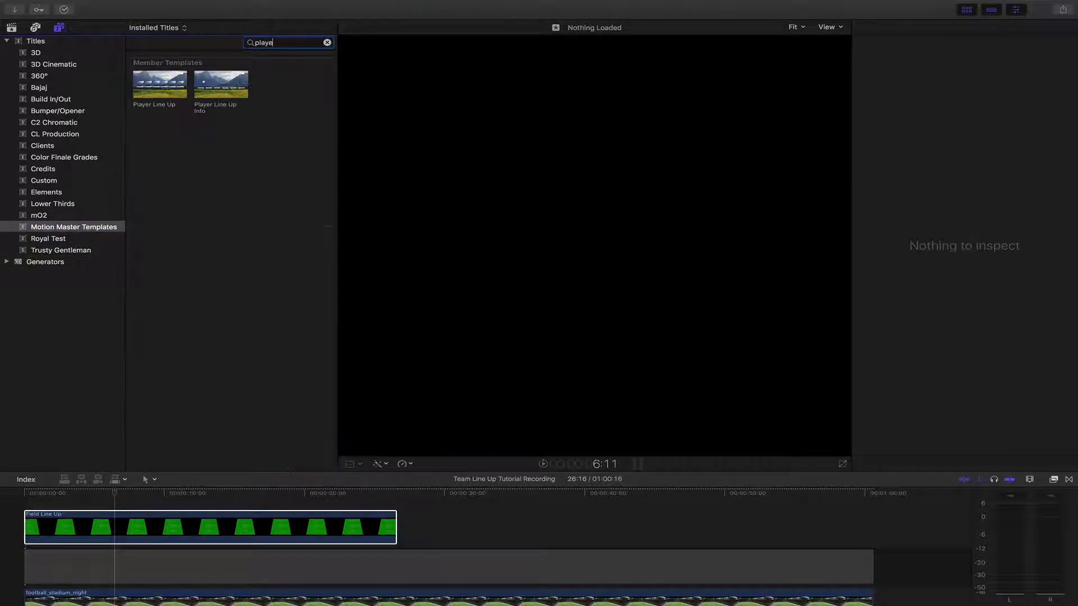
text(r)
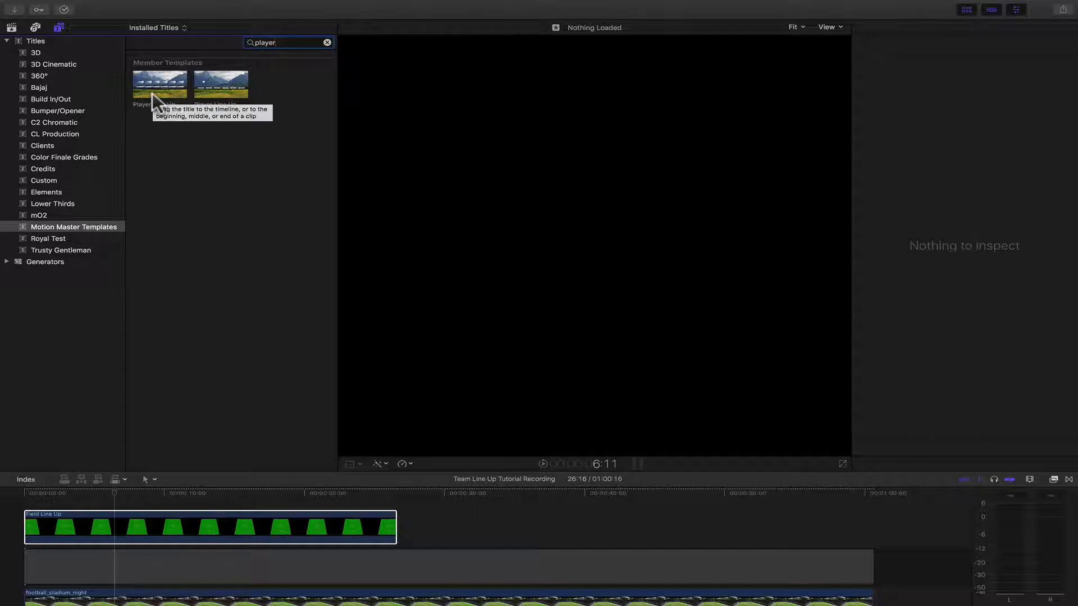
click(153, 101)
mouse_move(153, 102)
mouse_down()
mouse_move(147, 455)
mouse_move(137, 501)
mouse_move(77, 493)
mouse_move(94, 495)
mouse_up()
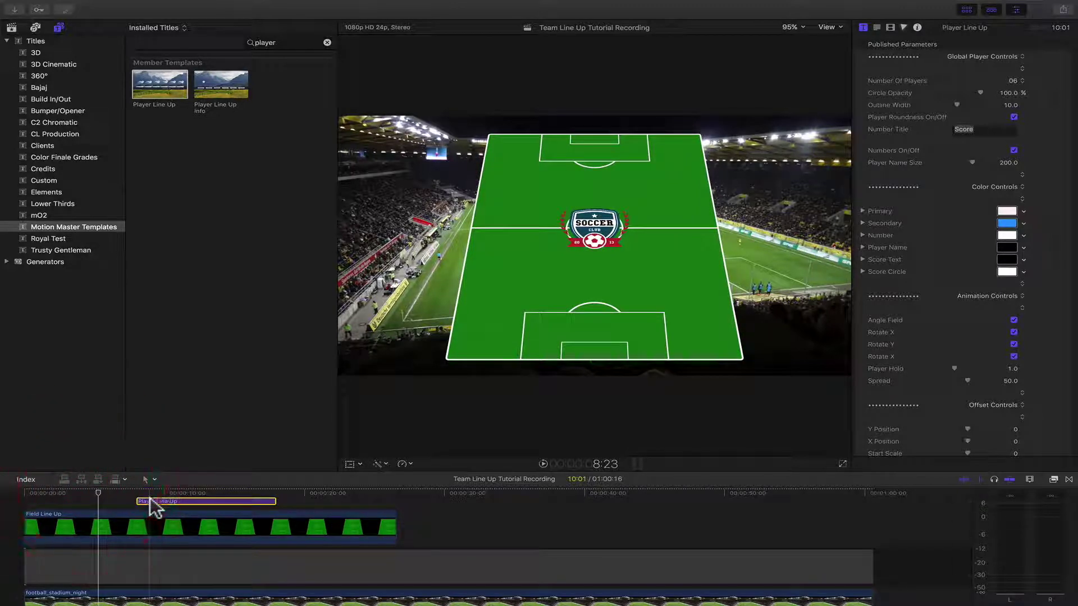
- Start the Player Line Up title earlier and move the playhead to 7:05
scroll(151, 506, right, 1)
drag(150, 501, 127, 493)
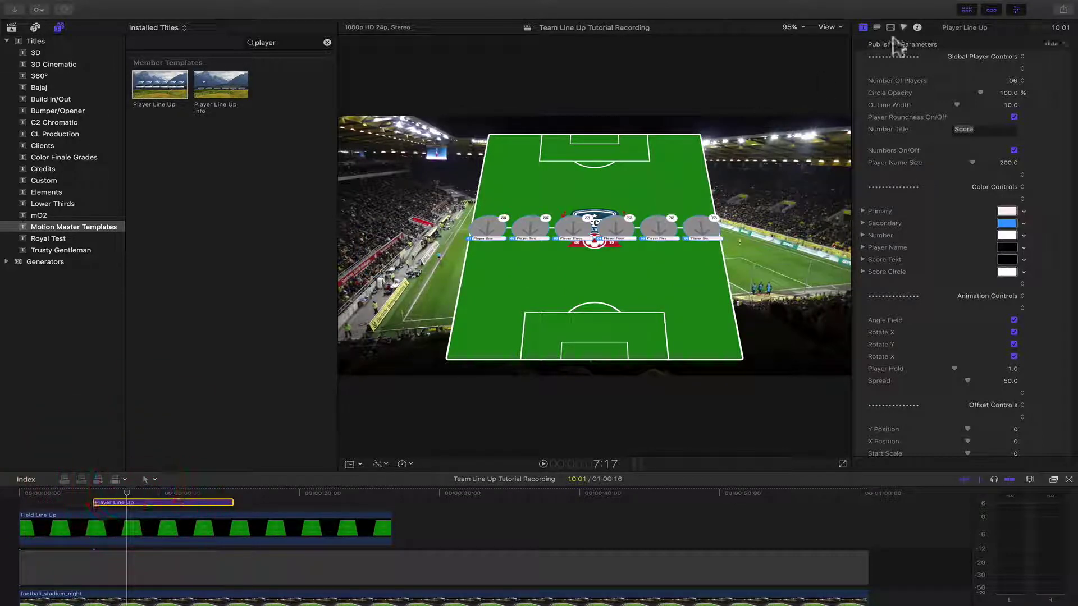
click(964, 10)
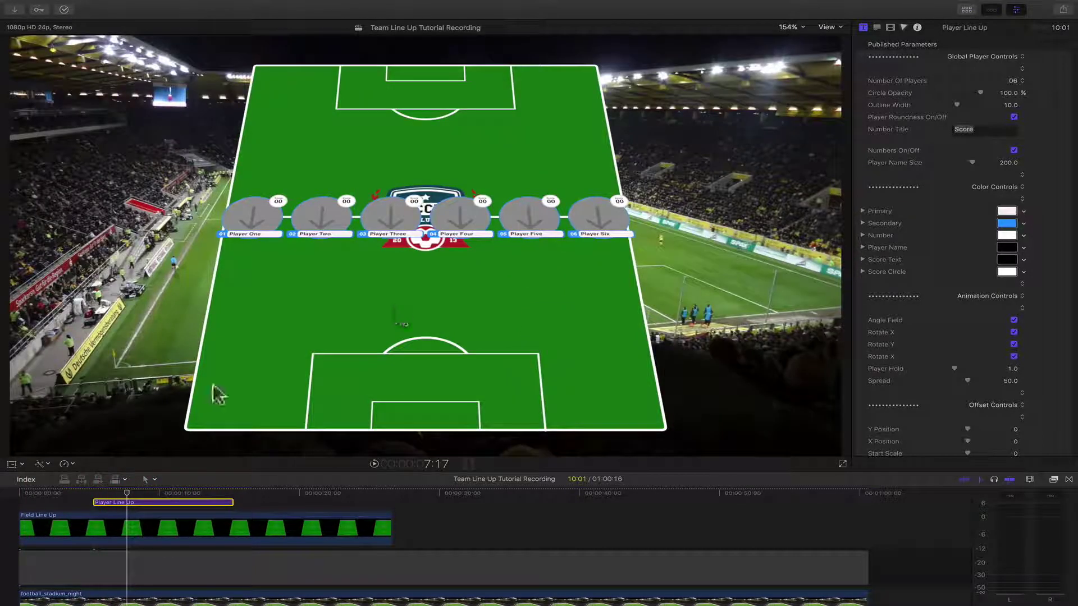
drag(104, 493, 119, 493)
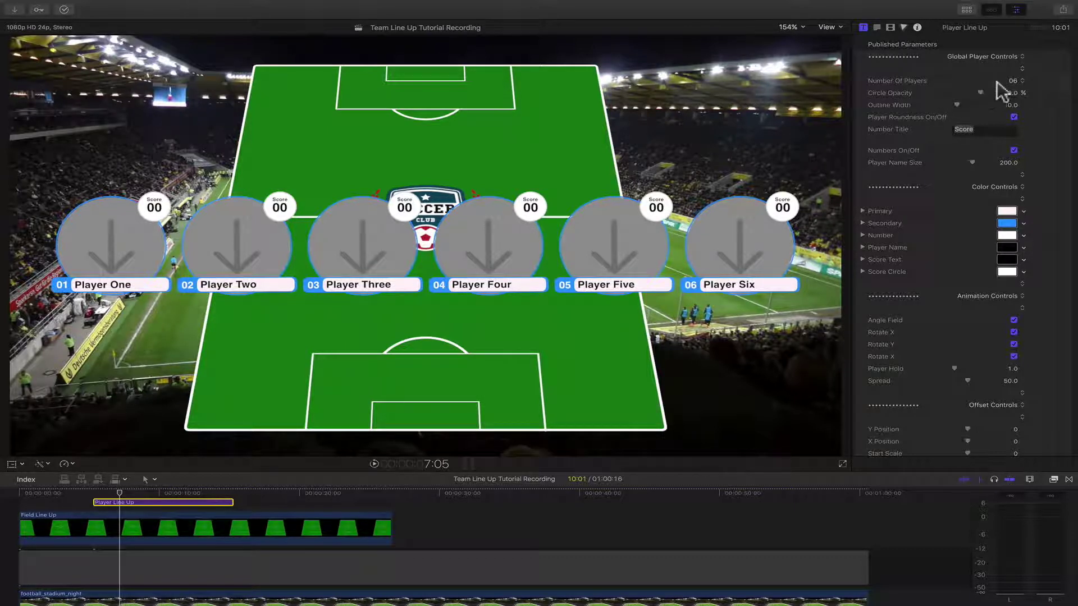
- Try several player counts, finally setting Number Of Players to 03
click(1015, 81)
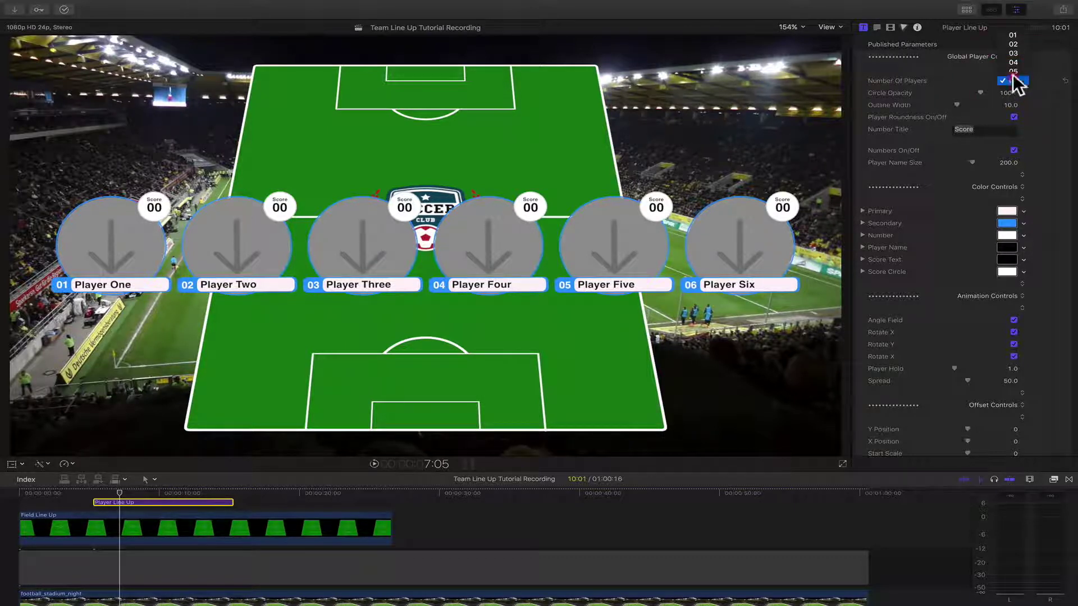
click(1014, 72)
click(1013, 77)
click(1013, 69)
click(1016, 82)
click(1016, 73)
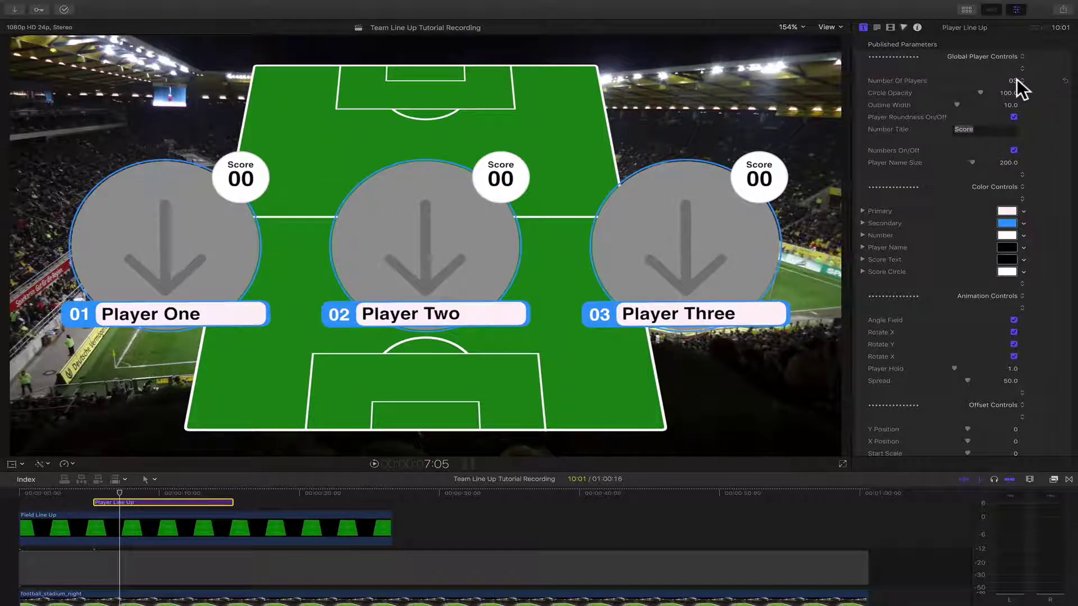
click(1016, 72)
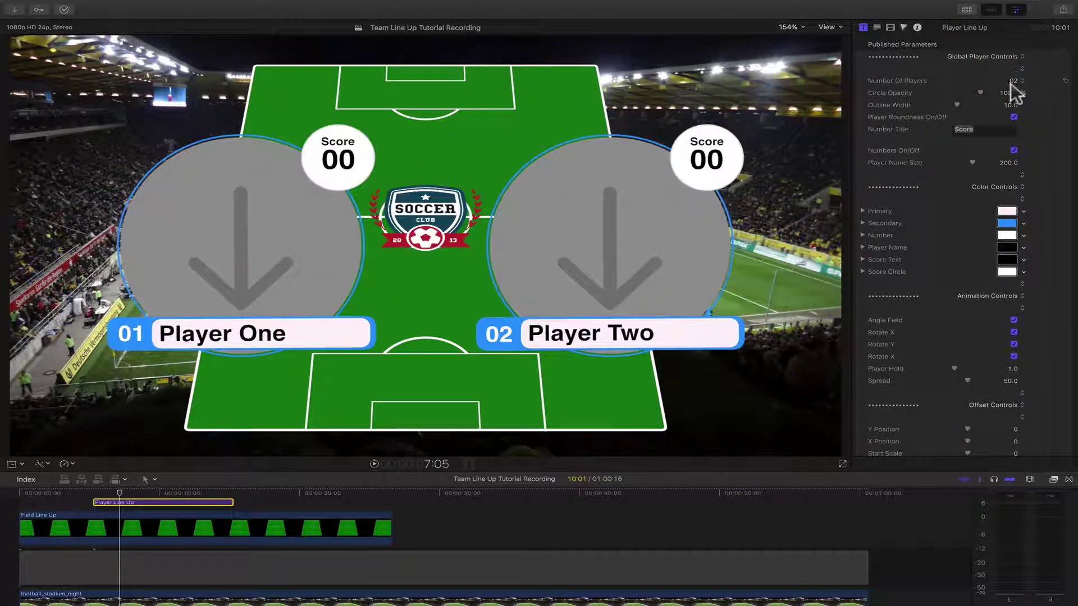
click(1013, 82)
click(1013, 70)
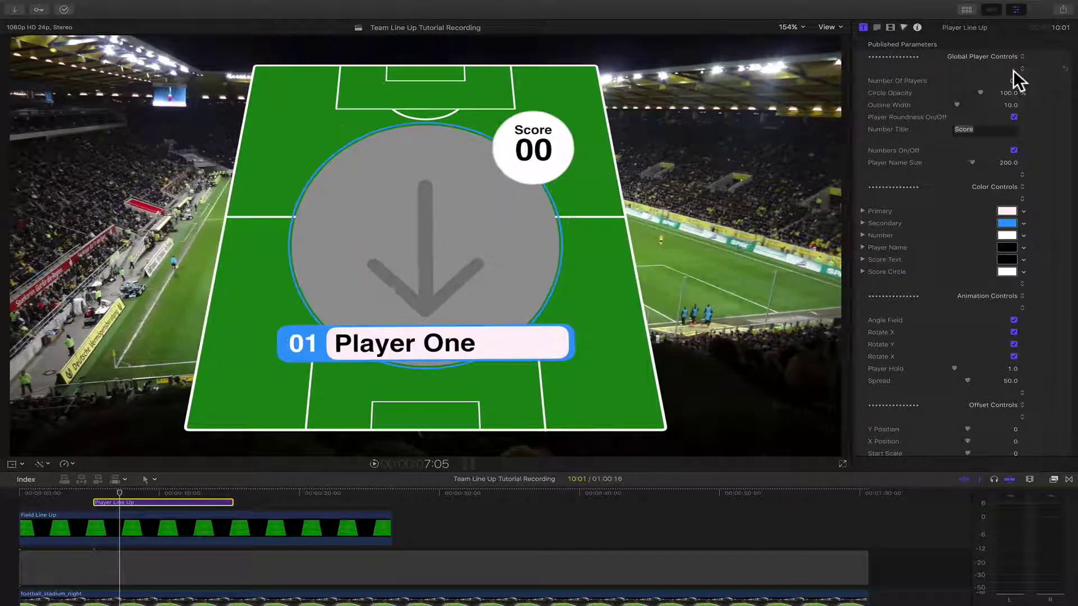
click(1013, 78)
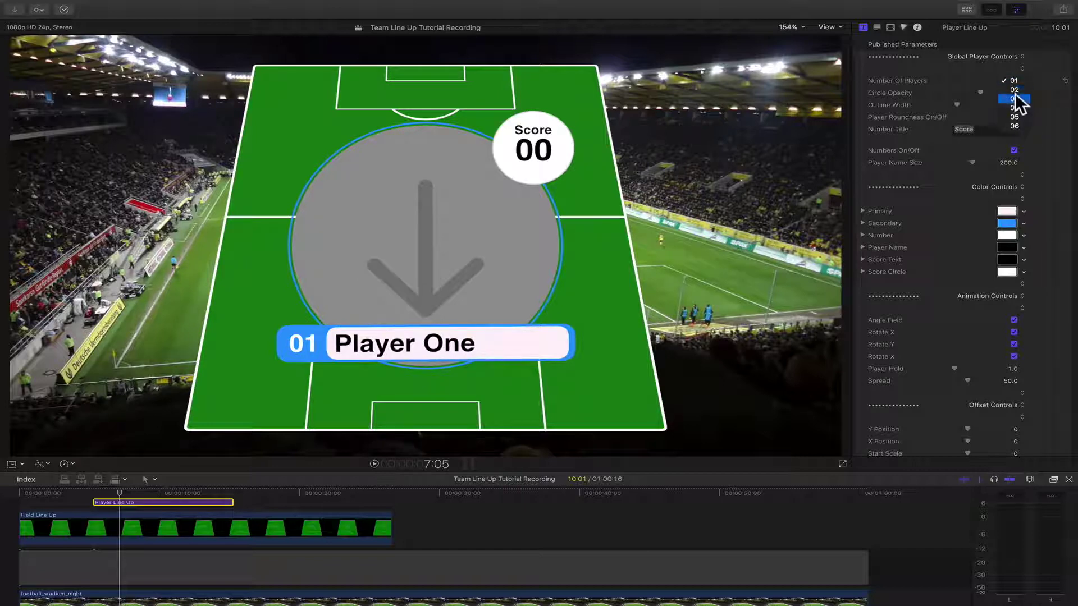
click(1015, 99)
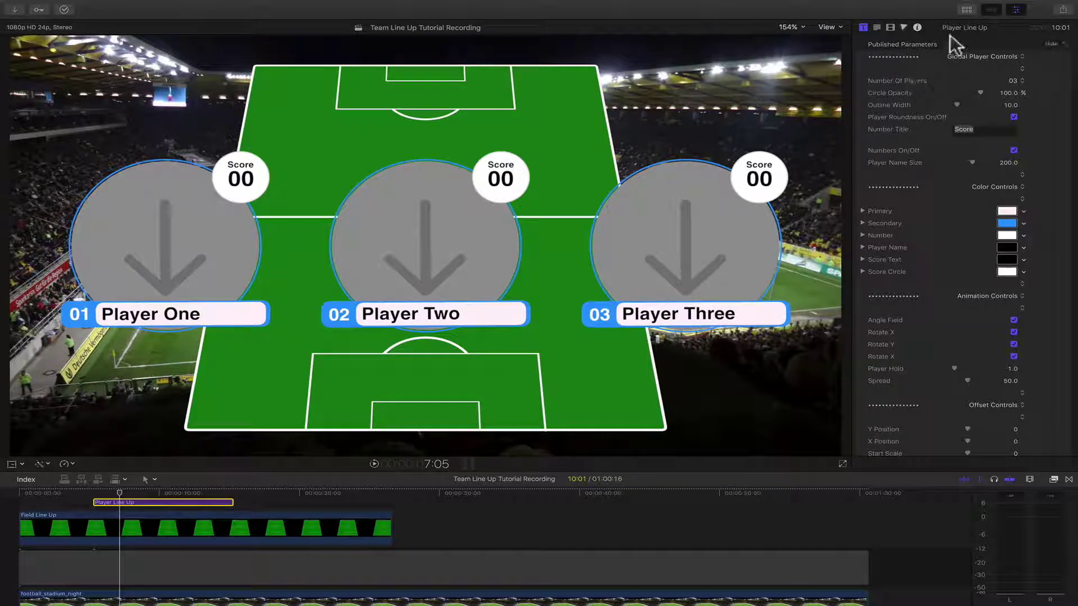
- Show the Keyed collection of player clips in the media libraries
click(966, 9)
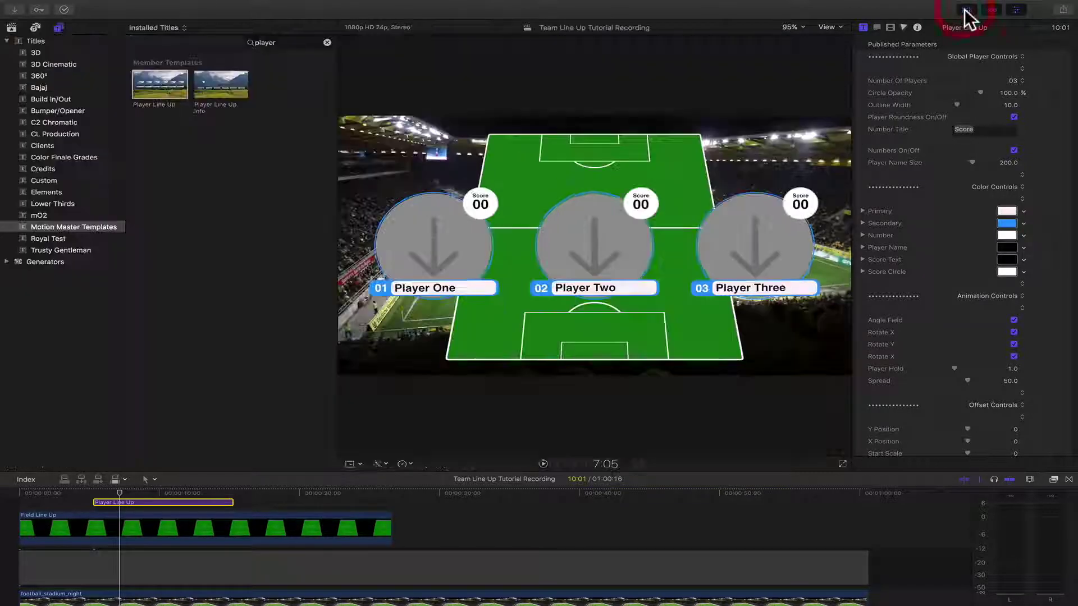
click(12, 28)
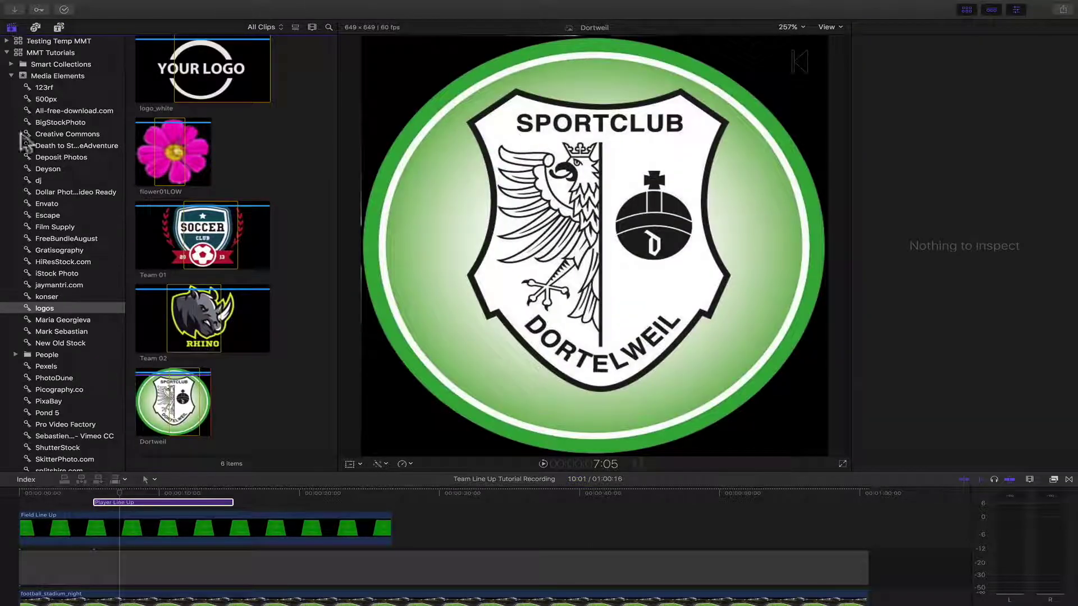
click(11, 75)
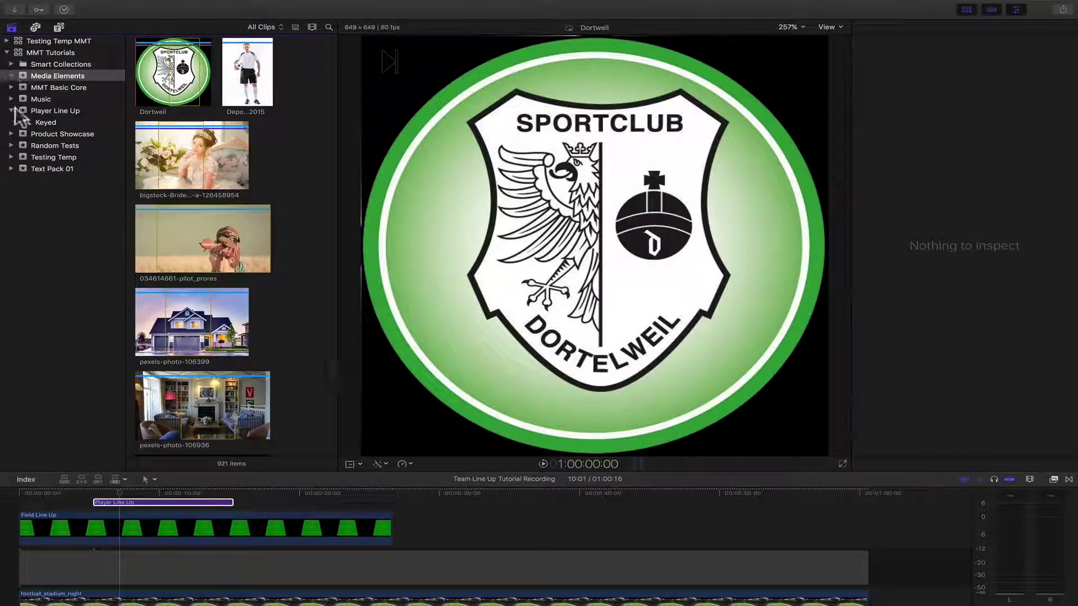
click(46, 121)
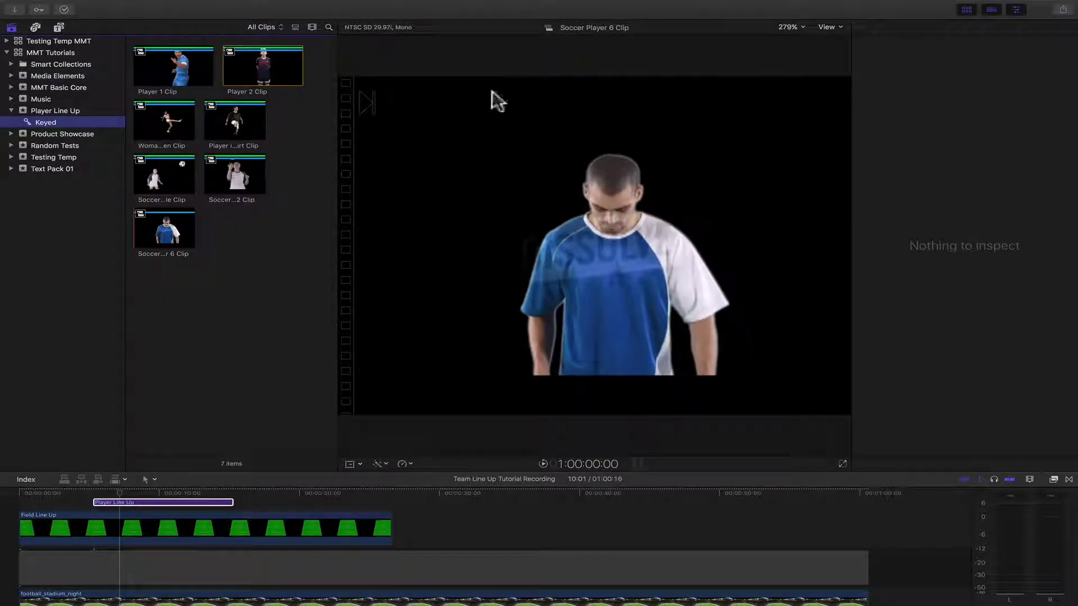
- Load Player 1 Clip into the Player Line Up title's Player 01 drop zone
click(138, 504)
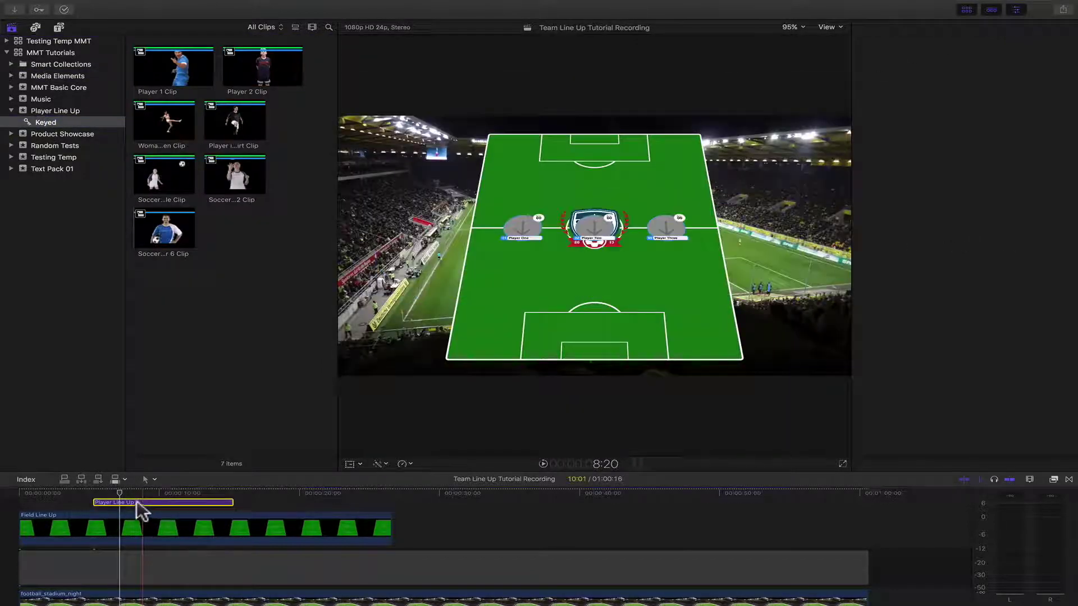
click(119, 501)
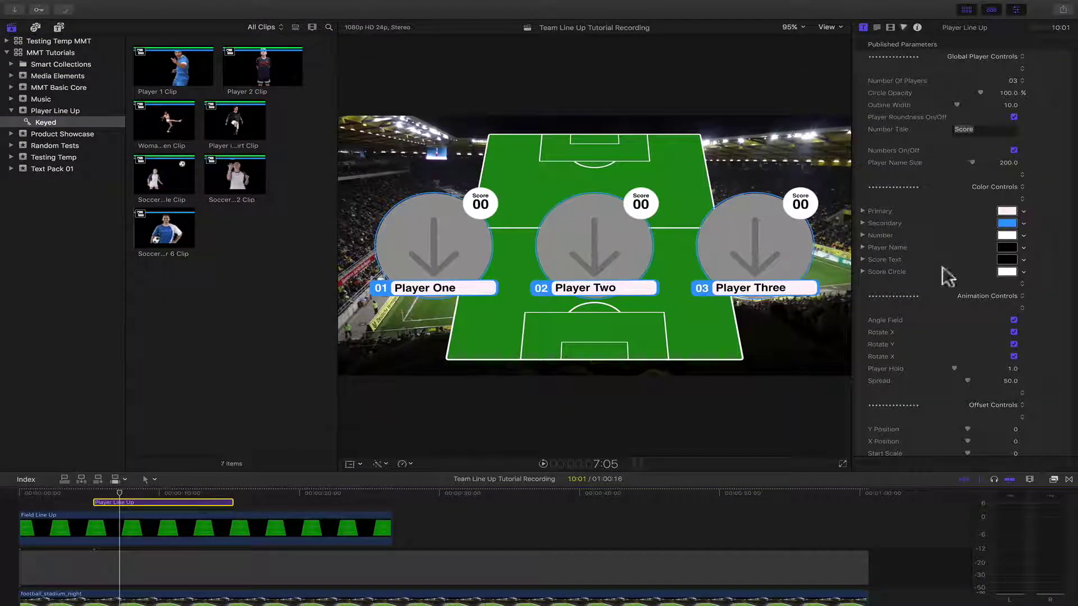
scroll(917, 287, down, 5)
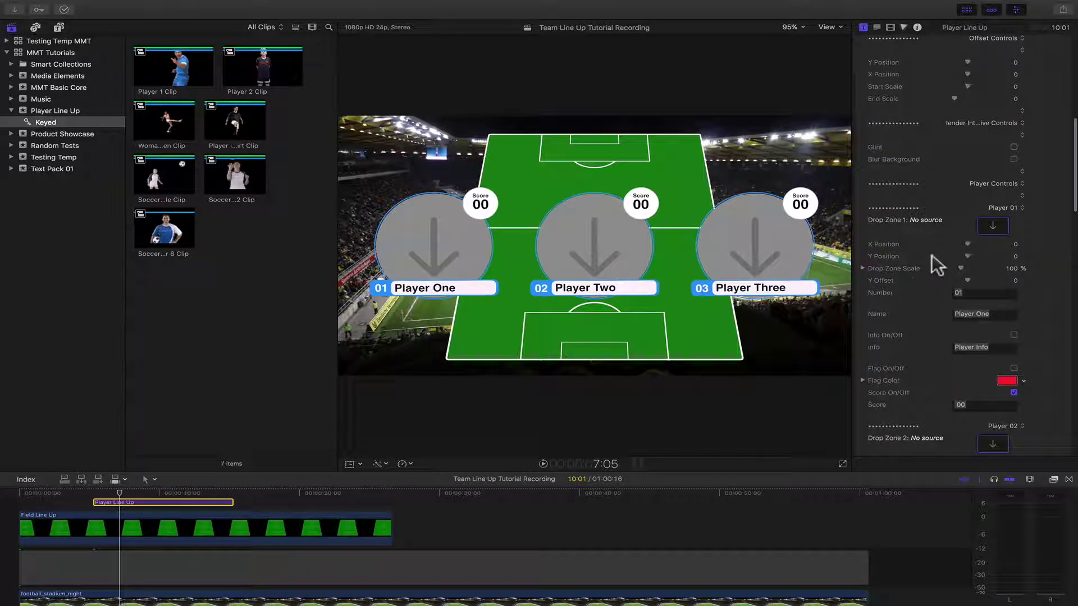
scroll(929, 236, up, 5)
scroll(929, 236, down, 8)
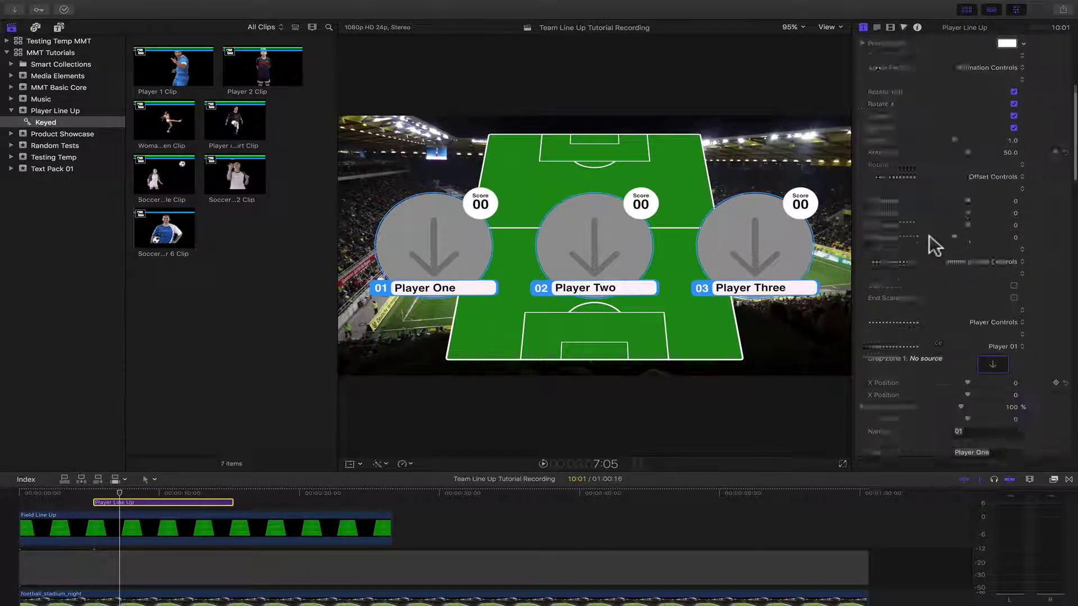
click(994, 301)
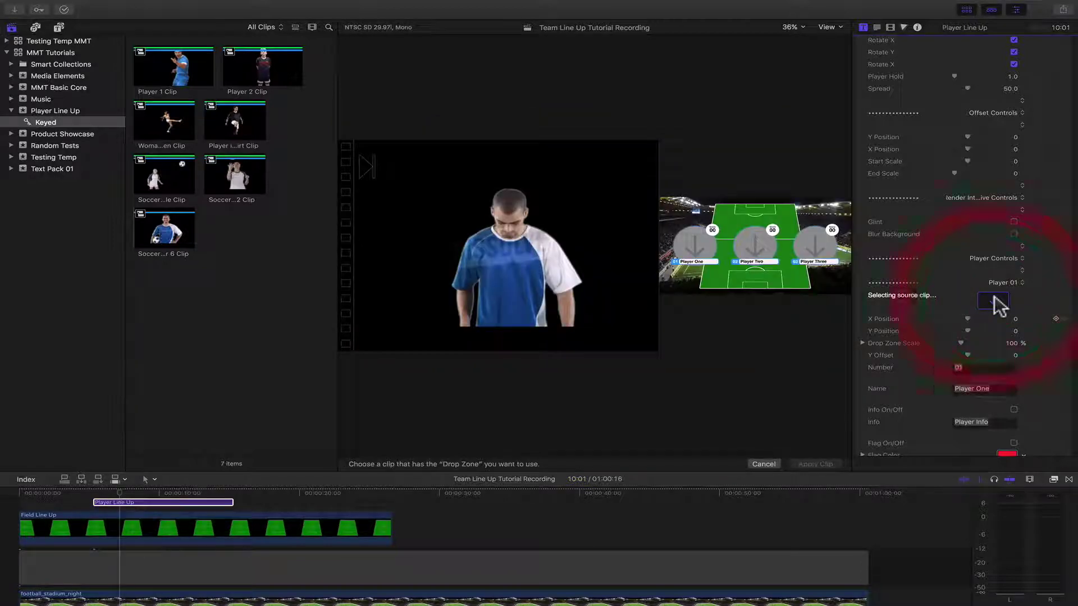
click(138, 83)
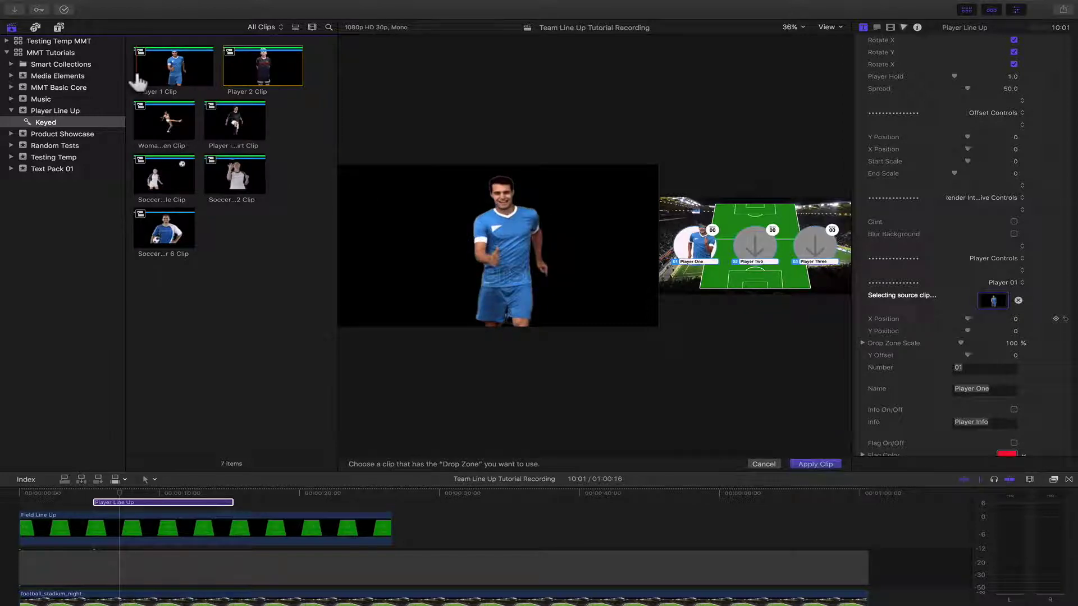
click(816, 465)
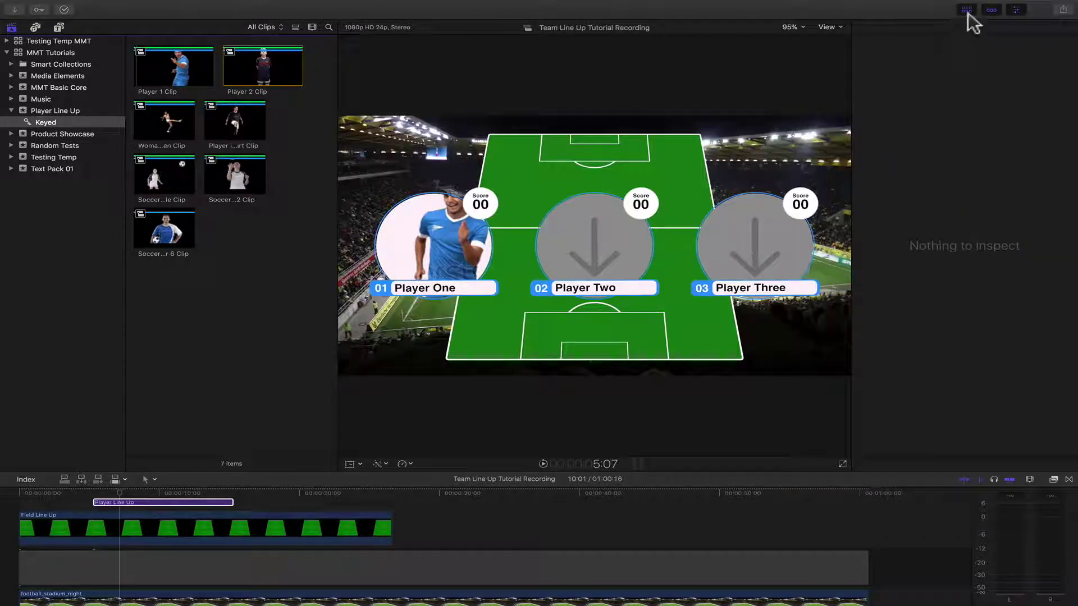
- Set Circle Opacity and Outline Width to 0, toggling Player Roundness off and back on
click(967, 11)
key(super+4)
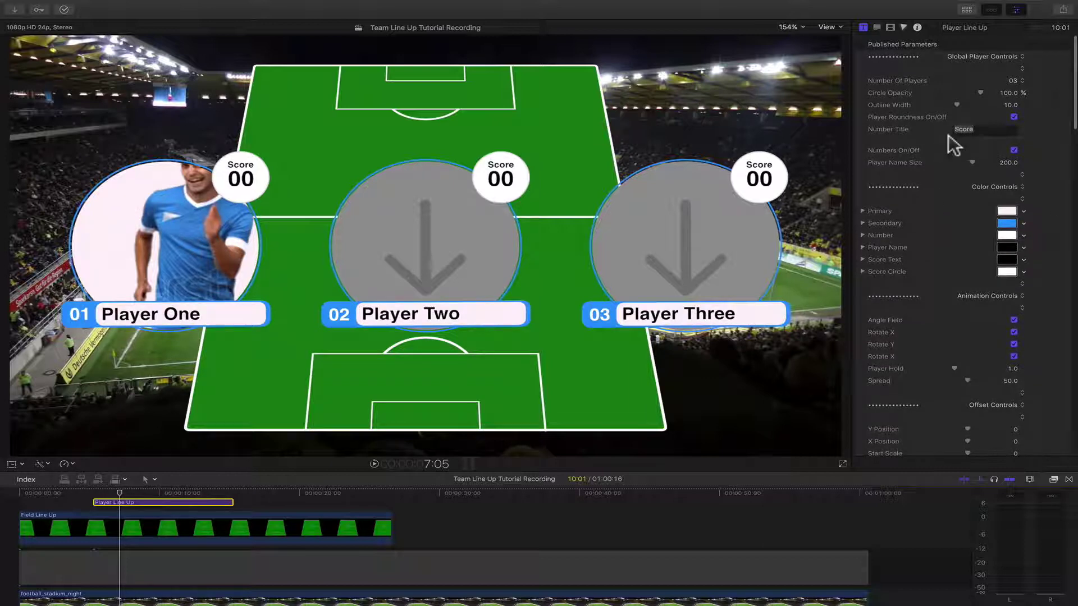
drag(979, 93, 944, 94)
drag(956, 94, 962, 114)
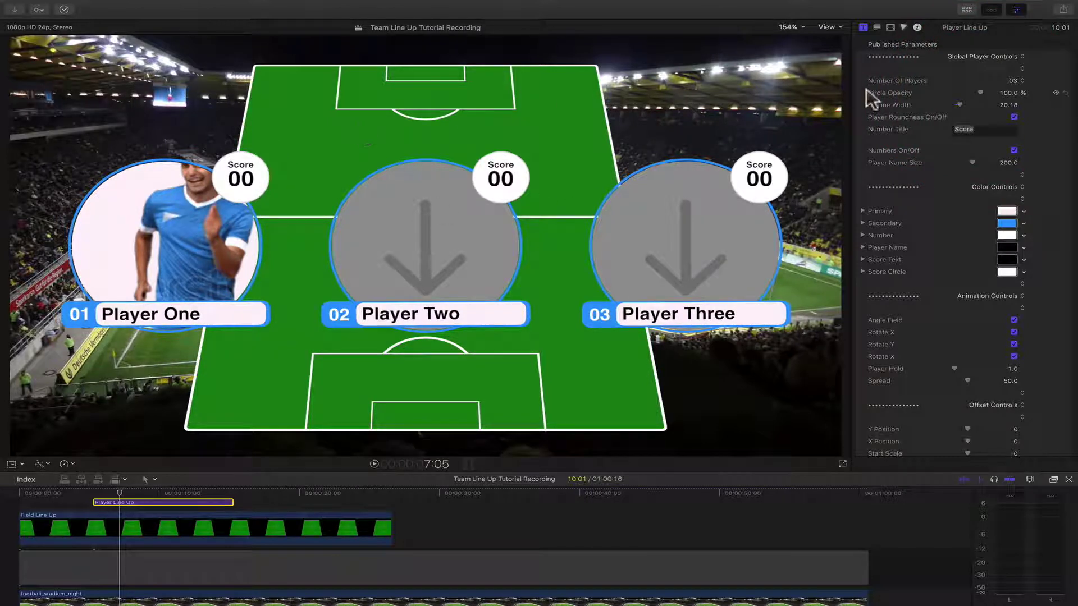
click(1013, 117)
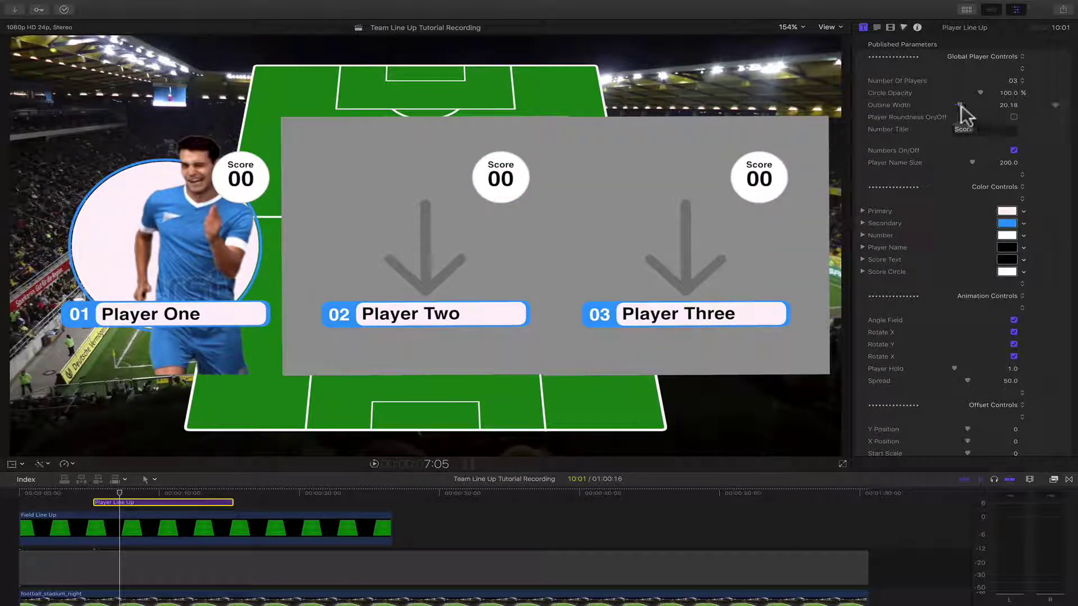
drag(962, 110, 904, 90)
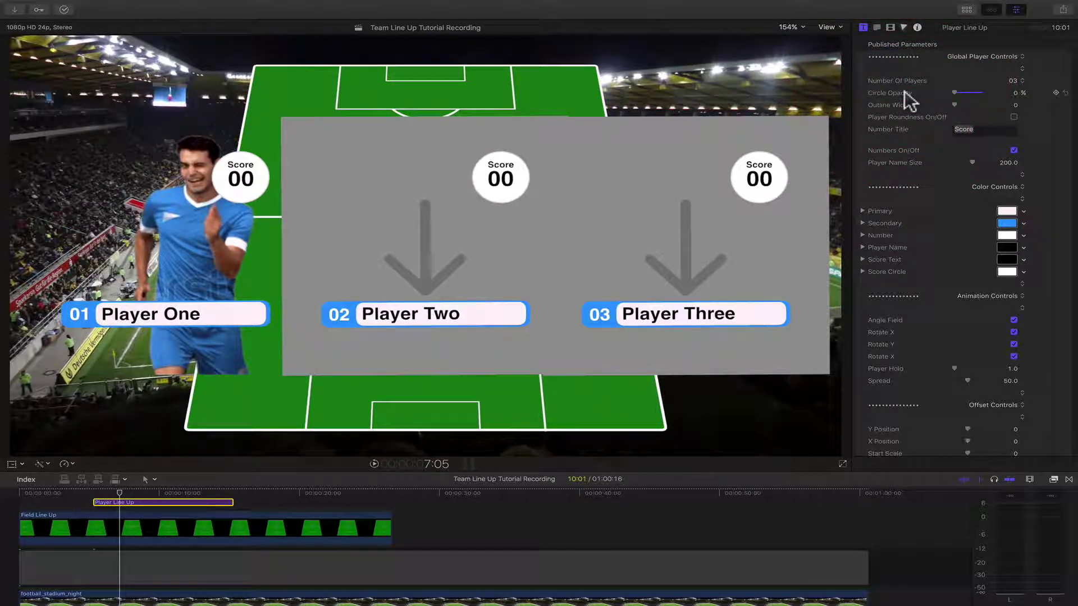
click(1014, 117)
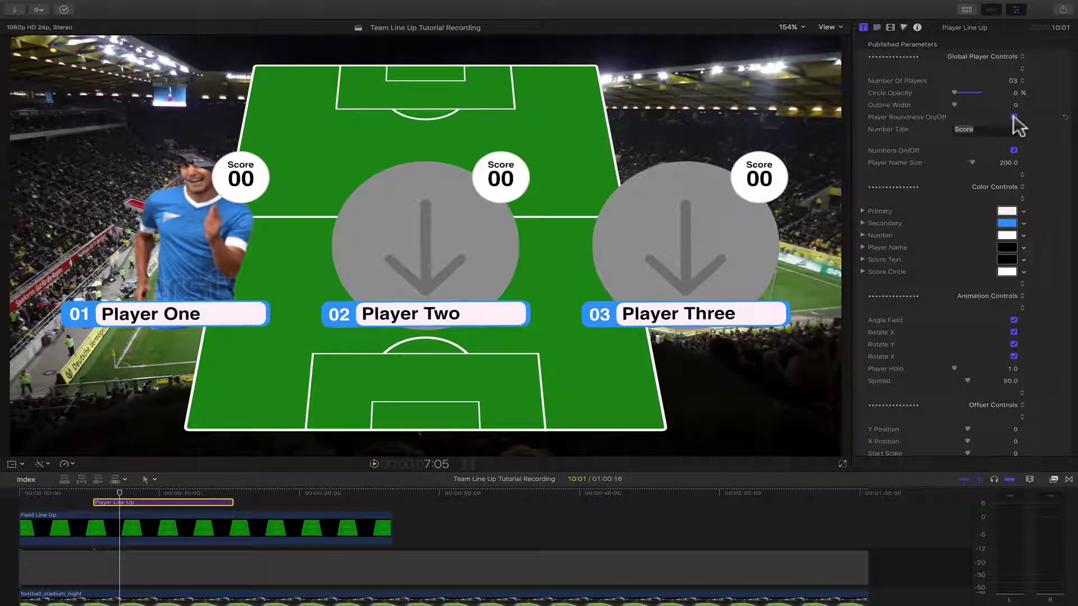
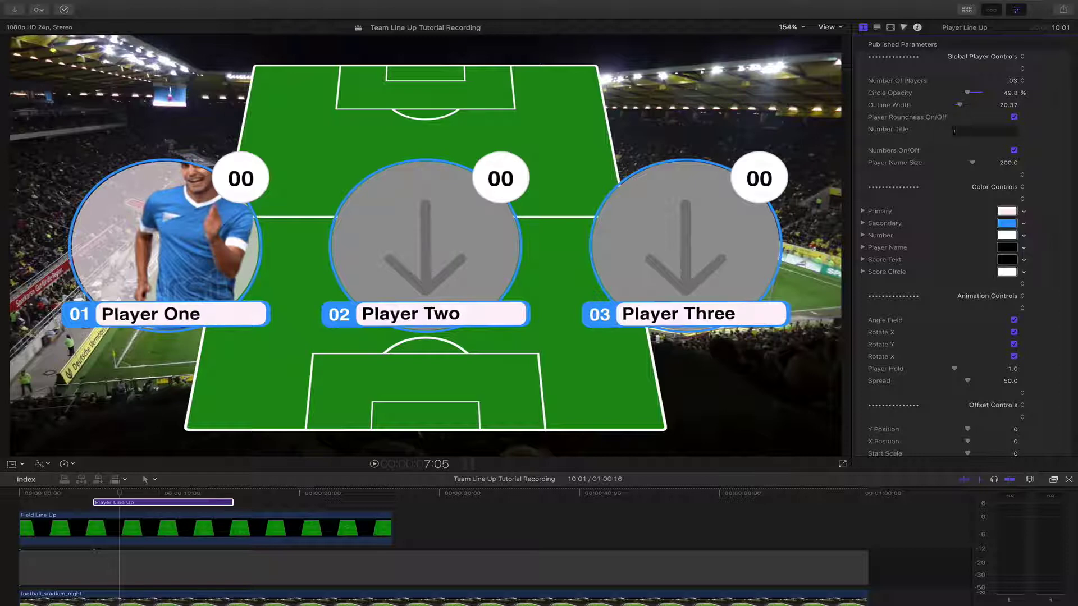
- Change the score circle title from Wins to Score, toggling player numbers off and back on
text(Wins)
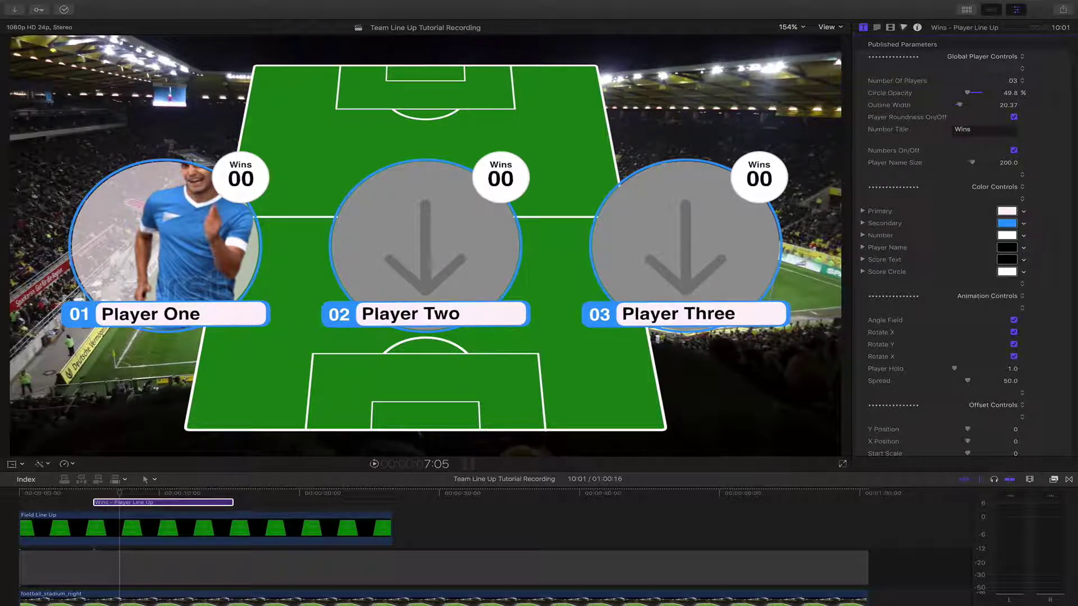
key(BackSpace)
key(BackSpace)
key(BackSpace)
key(BackSpace)
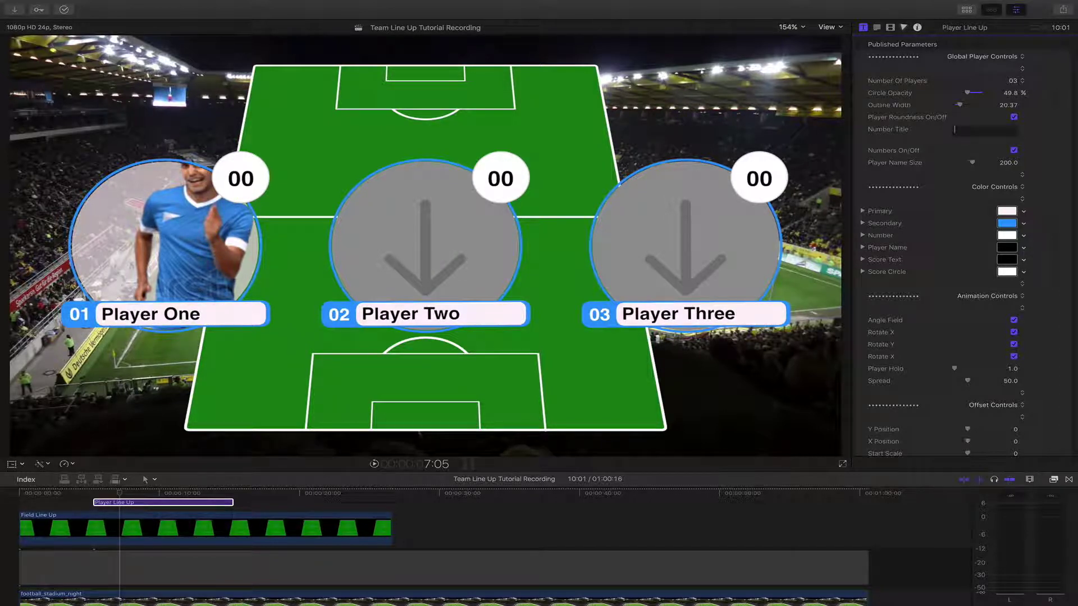
text(Score)
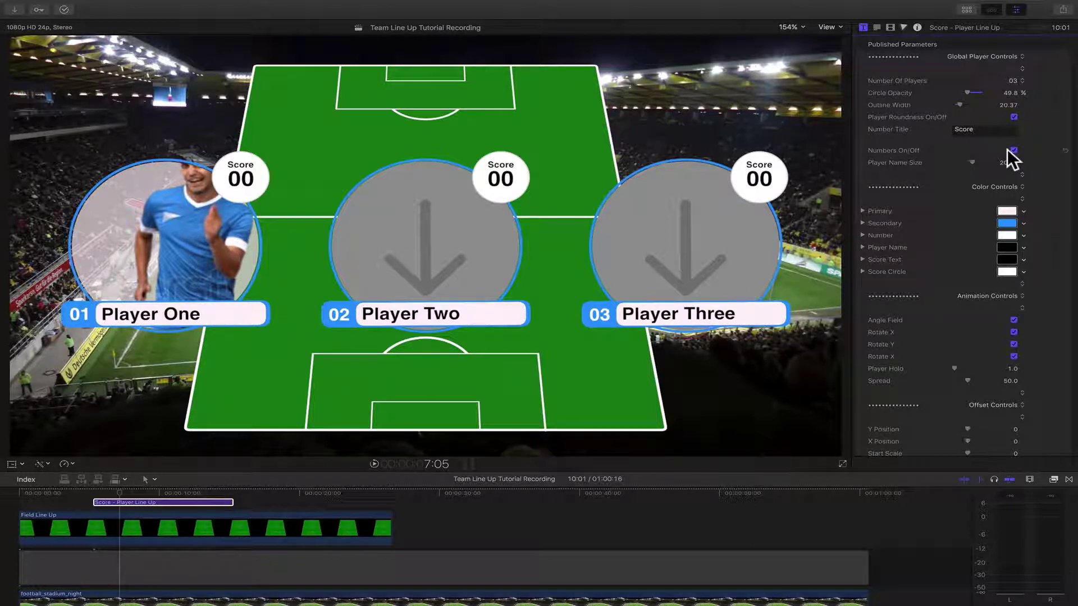
click(1013, 150)
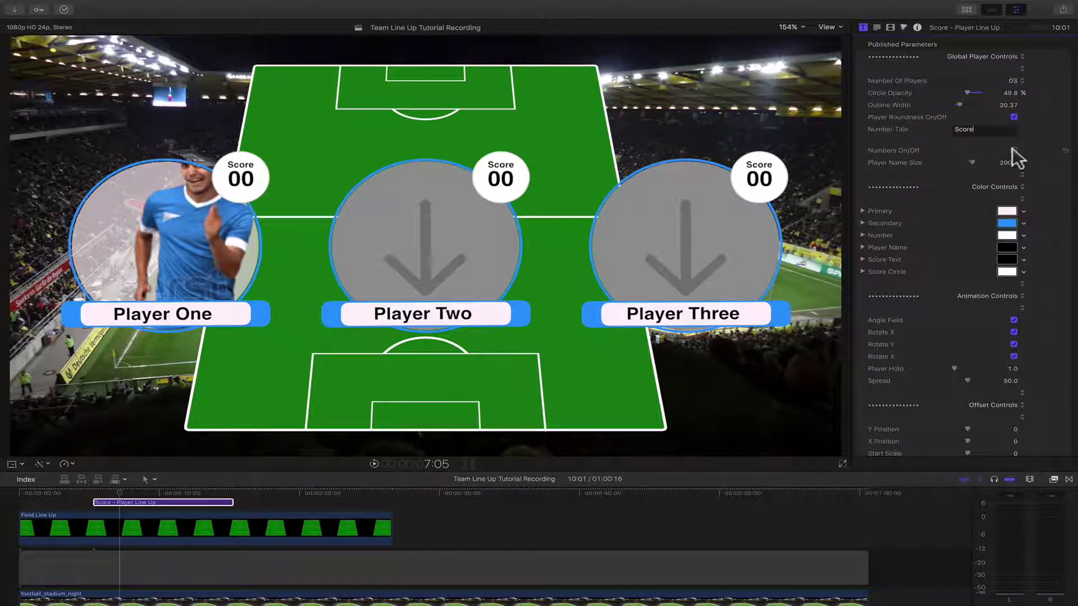
click(1013, 150)
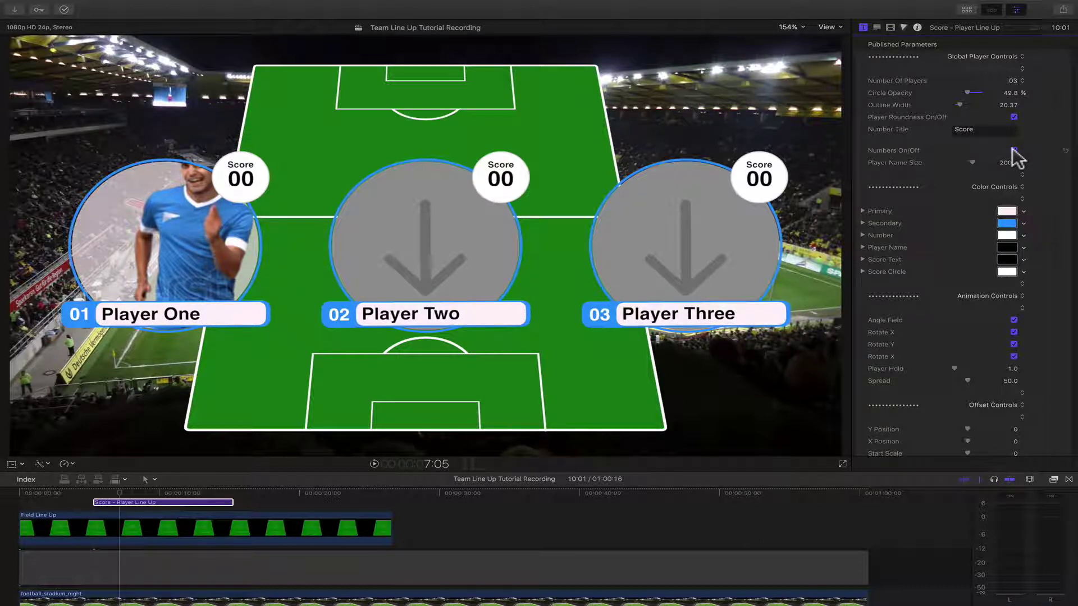
- Try Player Name Size at 118, then settle on 159 with the numbers still shown
click(1013, 150)
click(1013, 150)
drag(971, 161, 963, 161)
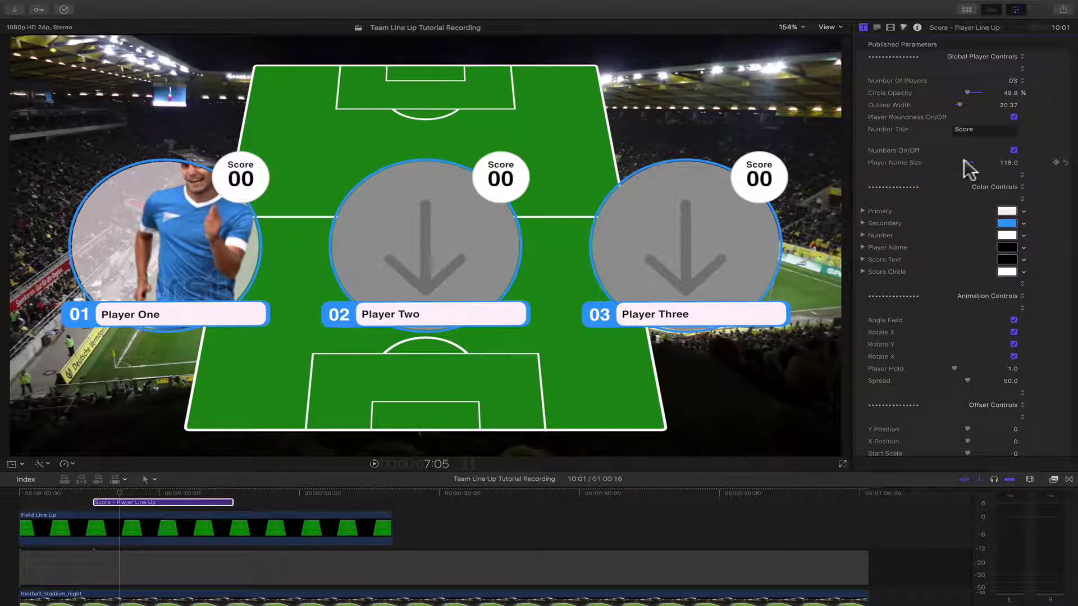
drag(964, 161, 967, 162)
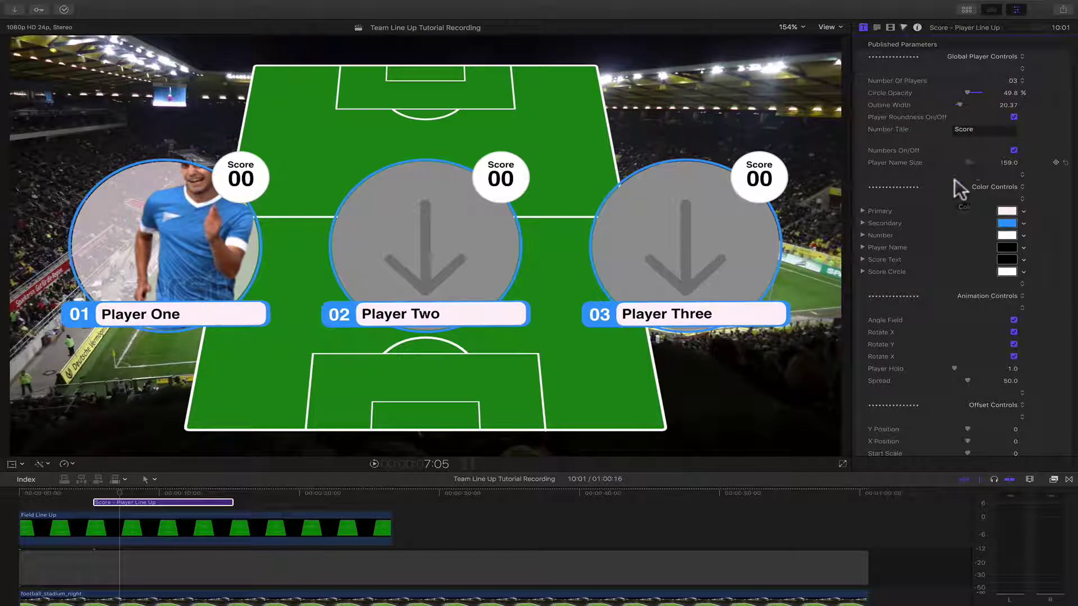
scroll(927, 231, down, 2)
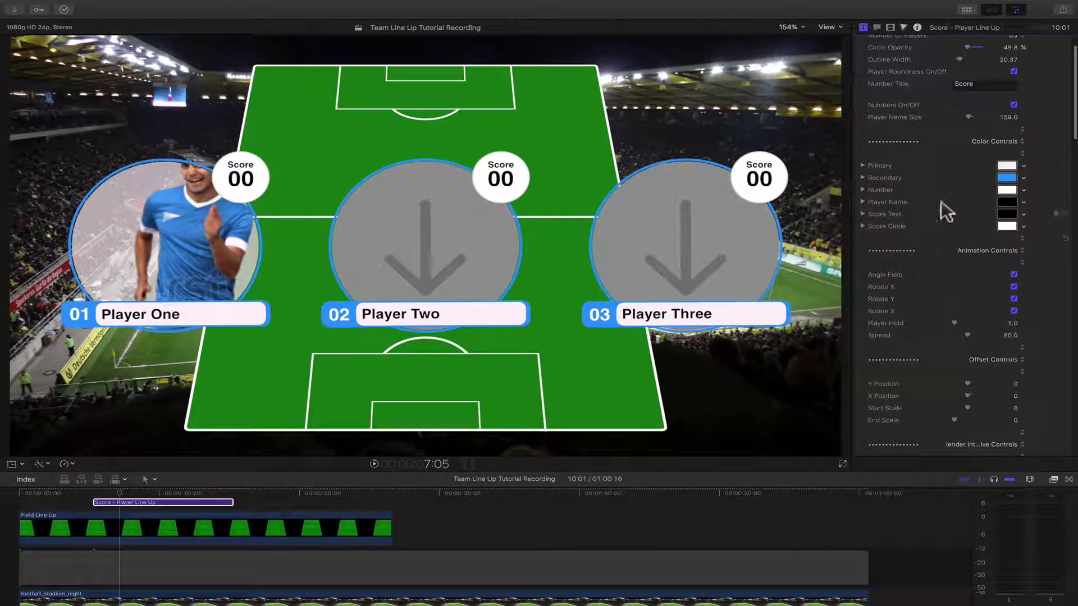
- Adjust the primary colour, lighten the secondary accent, and make the player numbers navy blue
click(1006, 166)
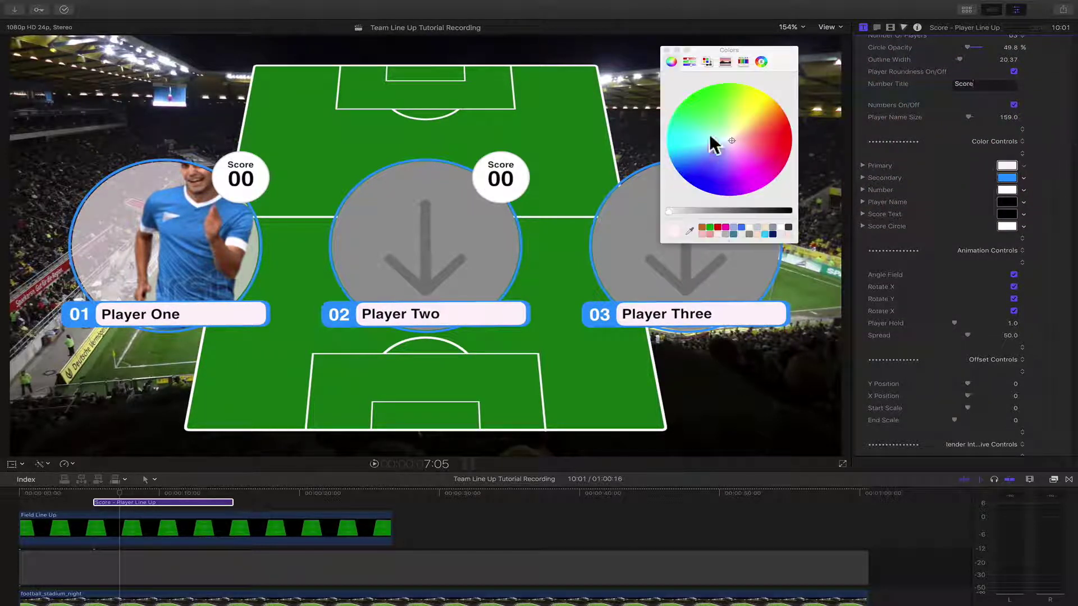
drag(715, 118, 729, 138)
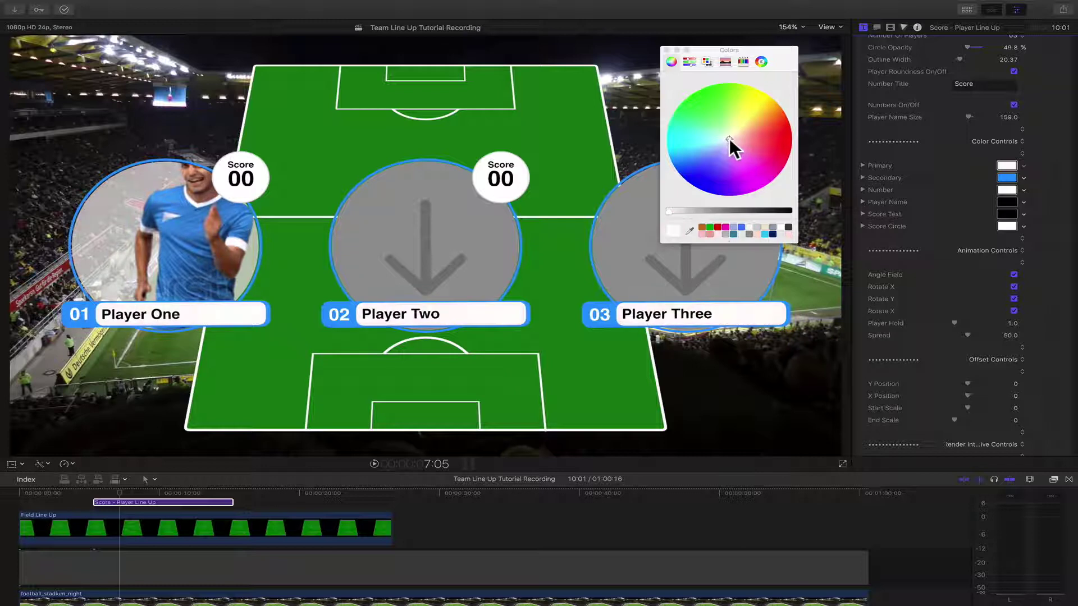
click(1007, 178)
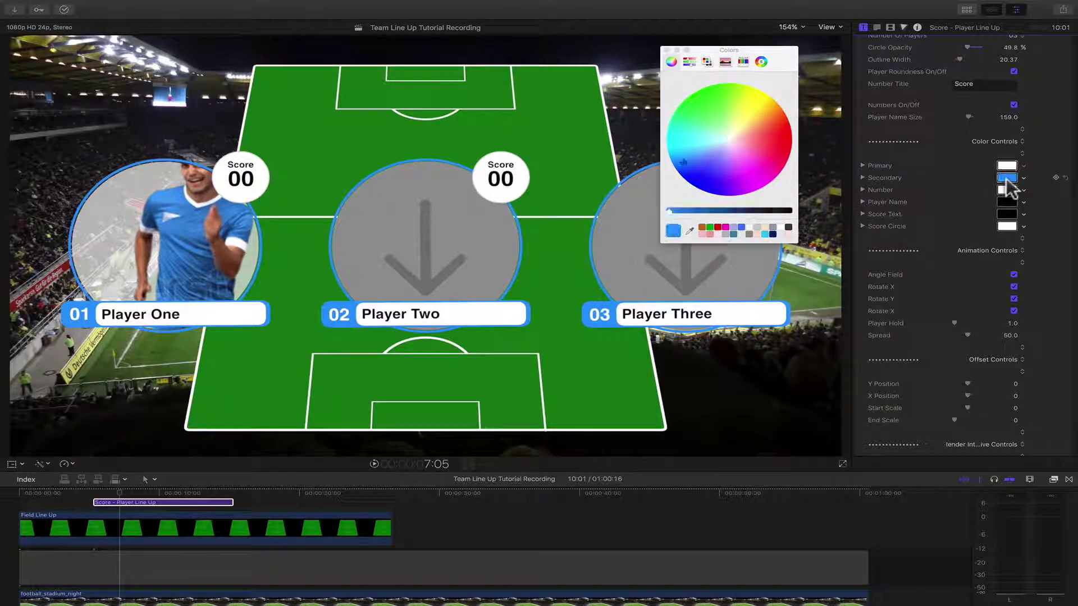
drag(762, 123, 703, 155)
click(1007, 189)
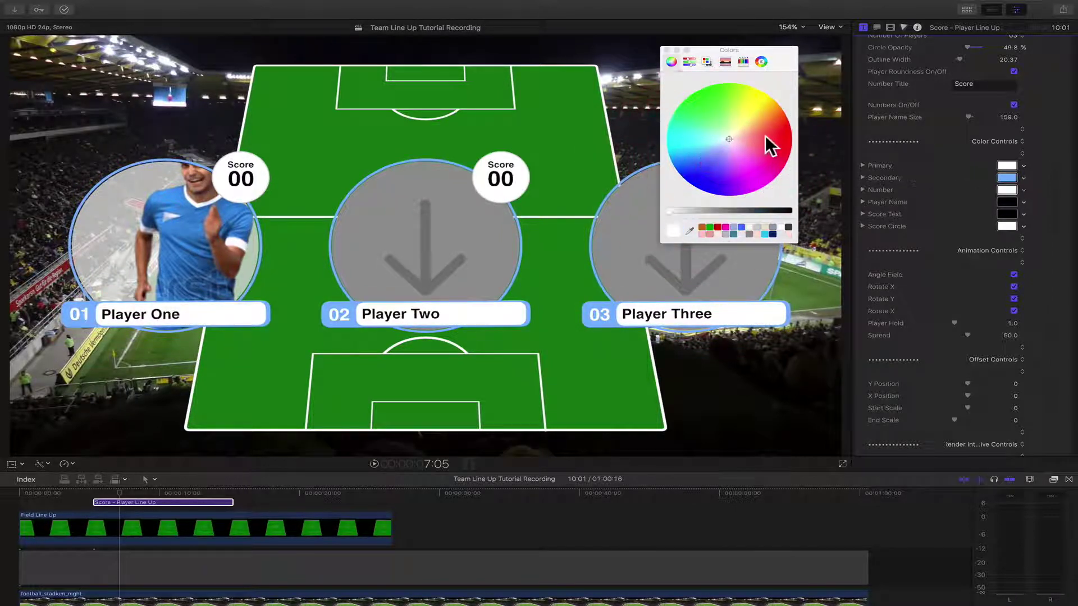
drag(769, 144, 723, 167)
click(721, 210)
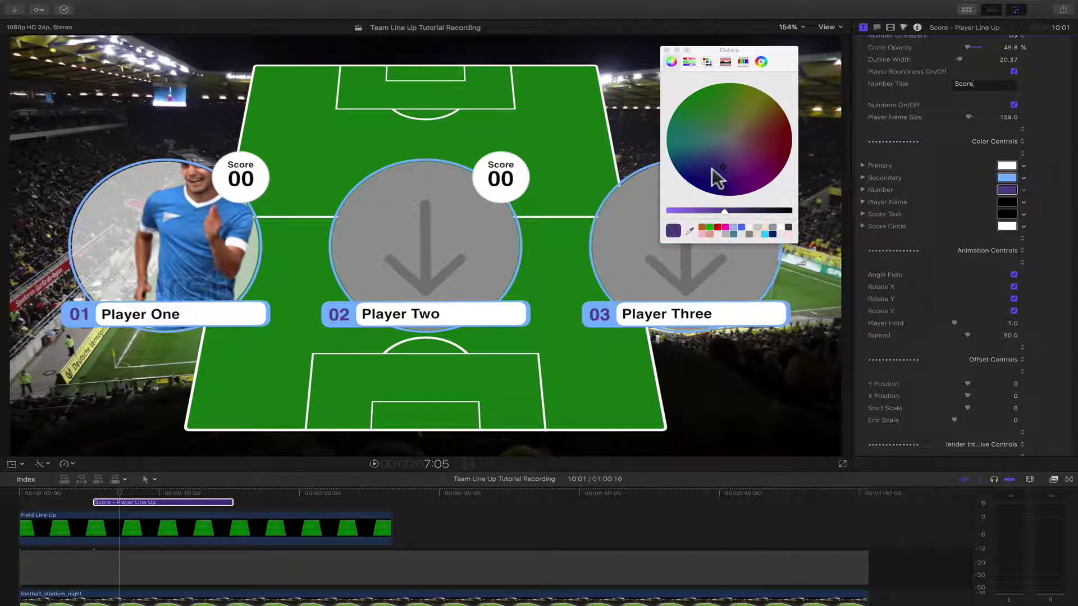
drag(711, 168, 688, 170)
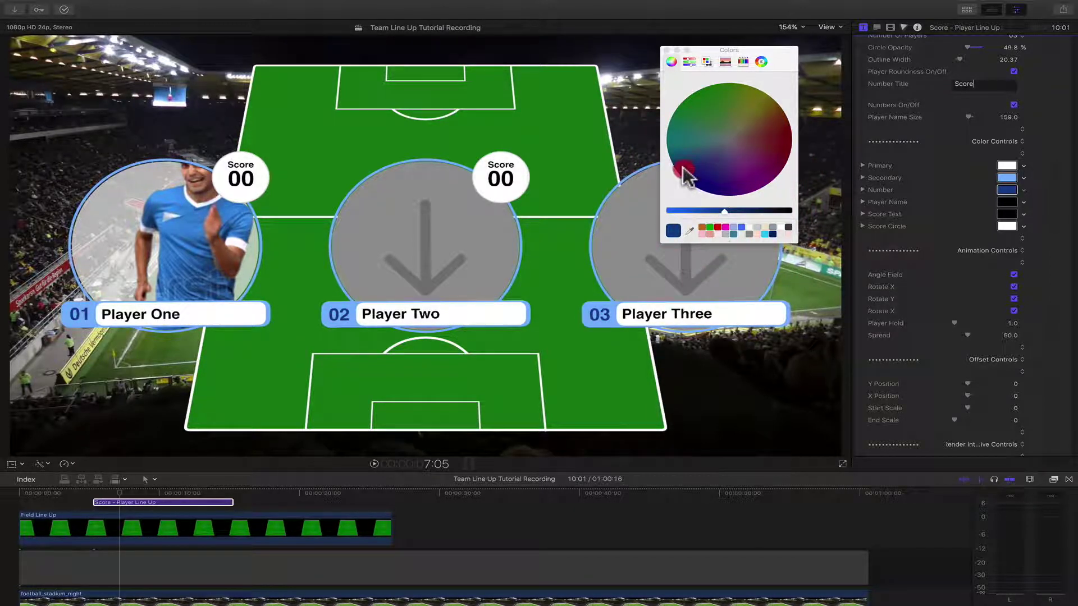
- Make the player names dark grey after trying tan and pinkish-red
click(1007, 203)
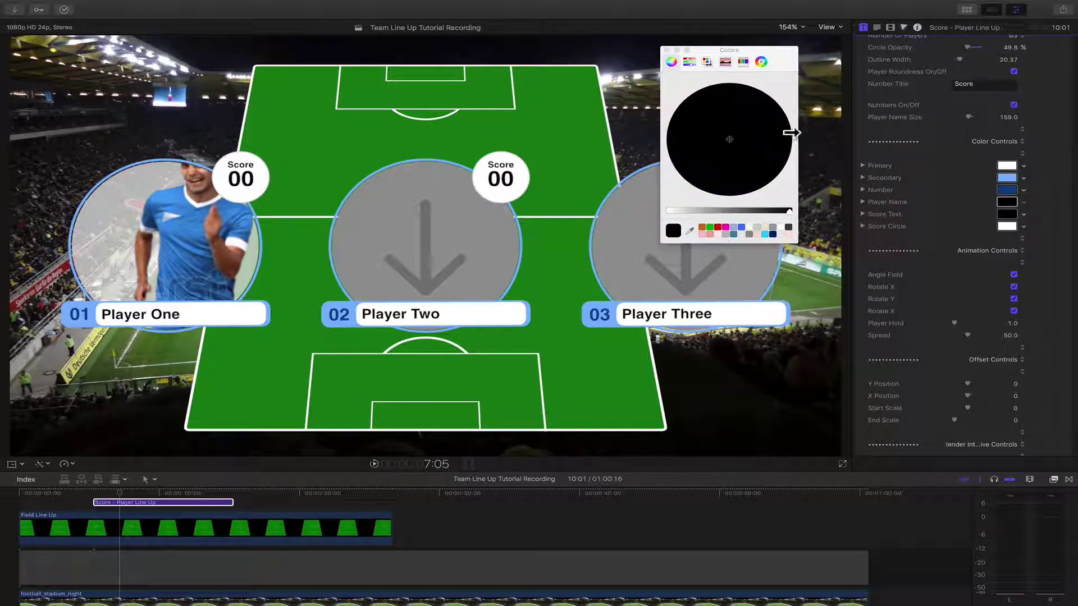
click(710, 228)
click(762, 132)
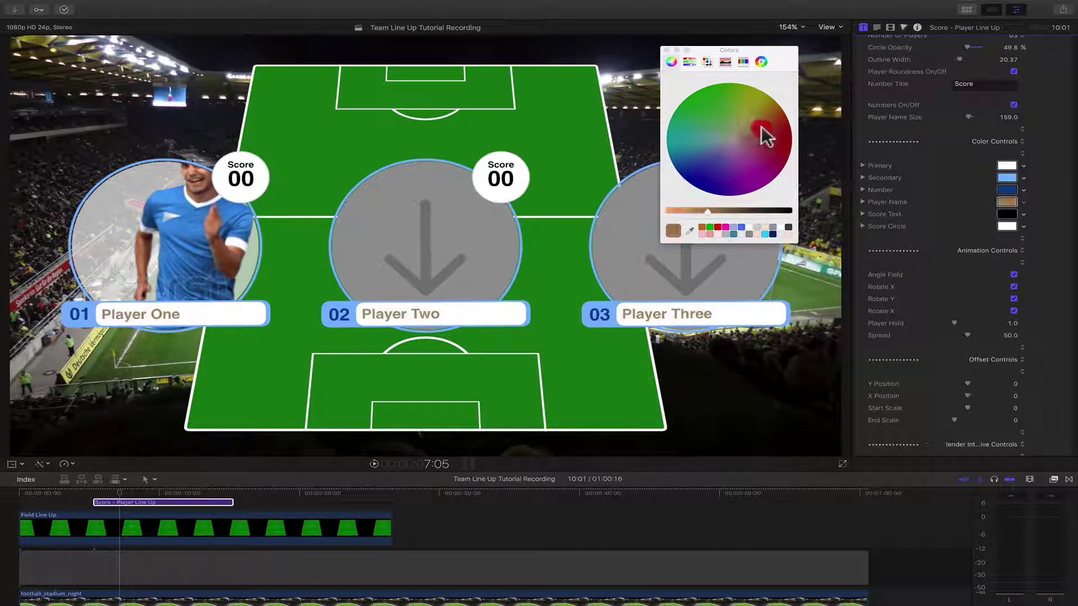
drag(766, 136, 759, 156)
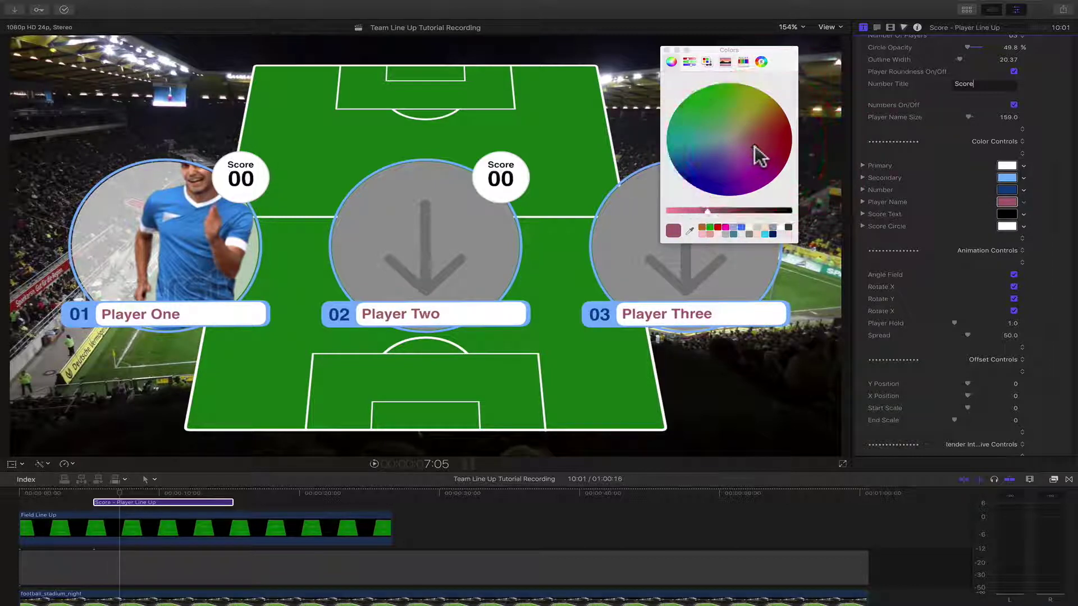
click(788, 227)
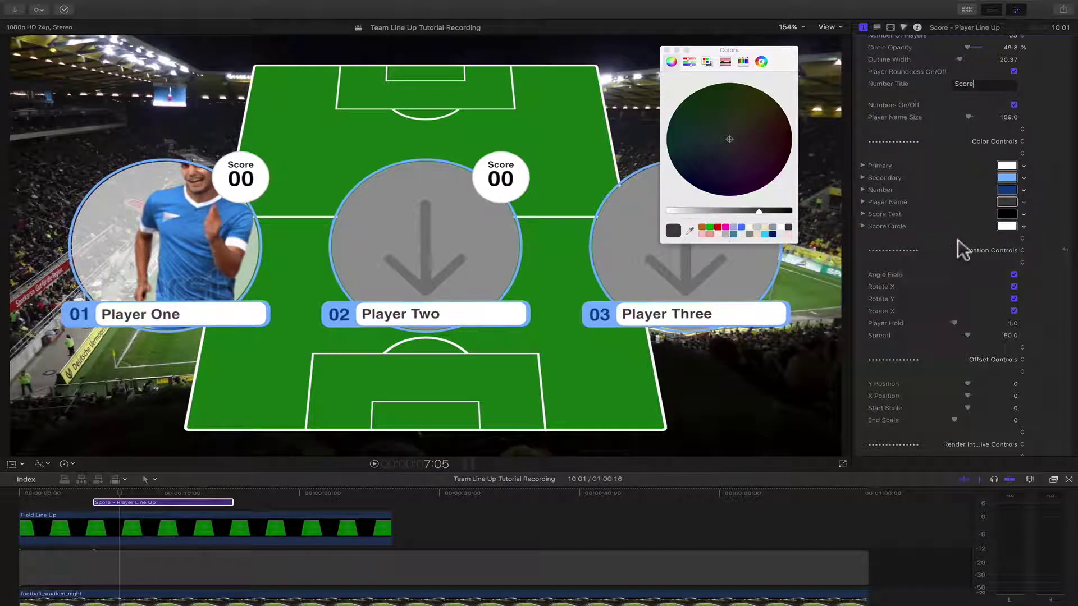
- Set the score text to dark navy and the score circles to cream
click(1006, 215)
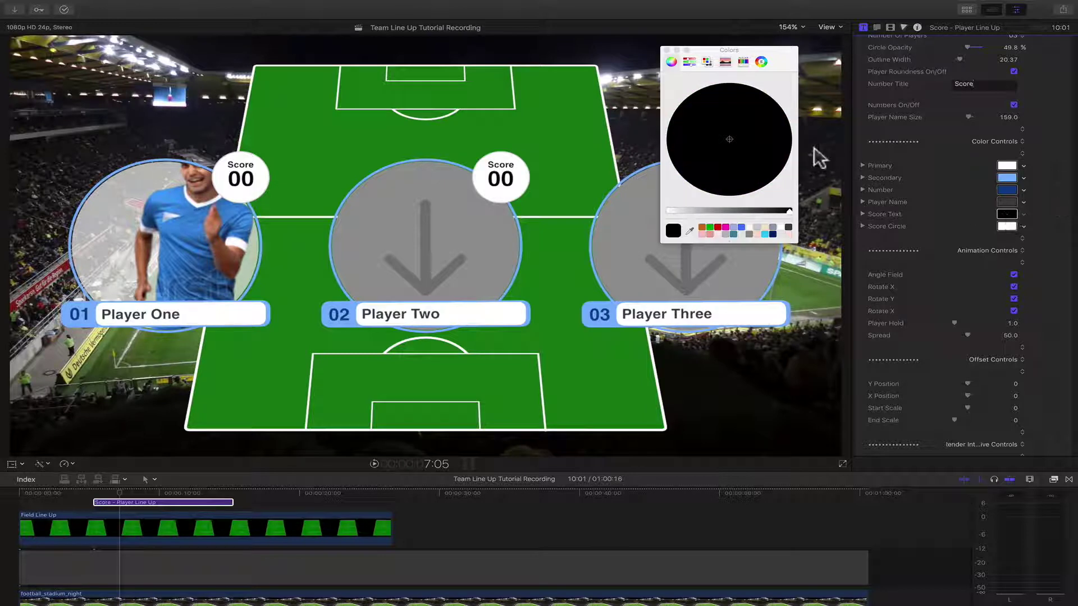
click(718, 228)
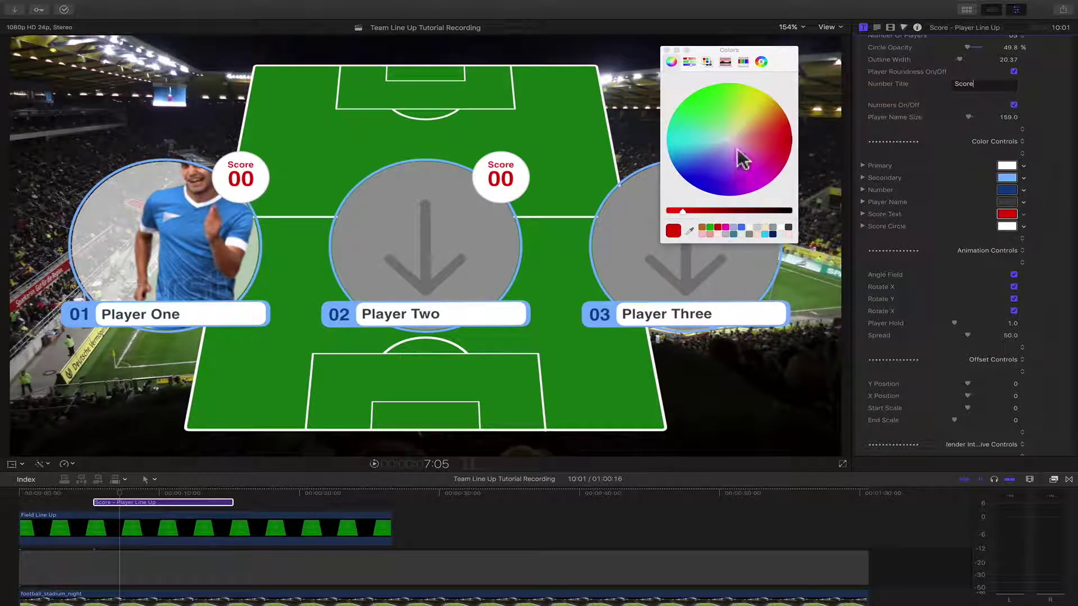
drag(741, 158, 733, 186)
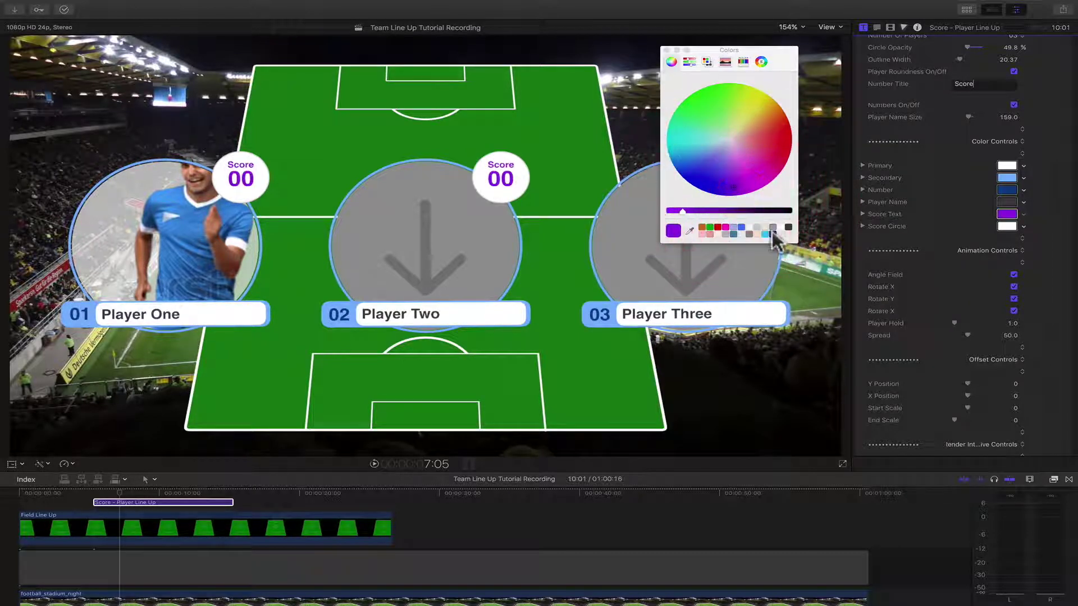
click(772, 233)
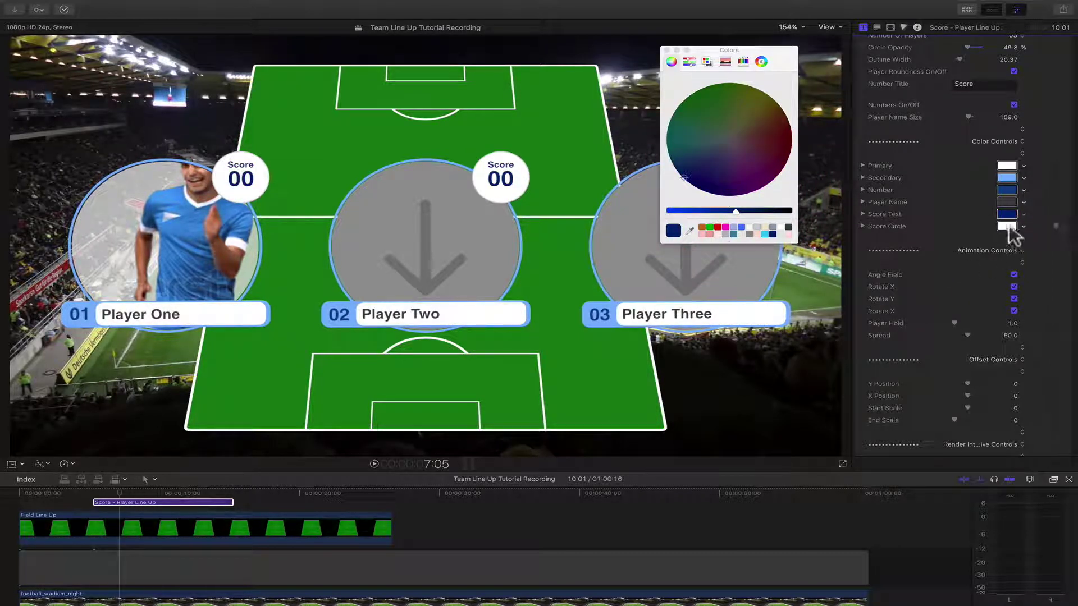
click(1006, 226)
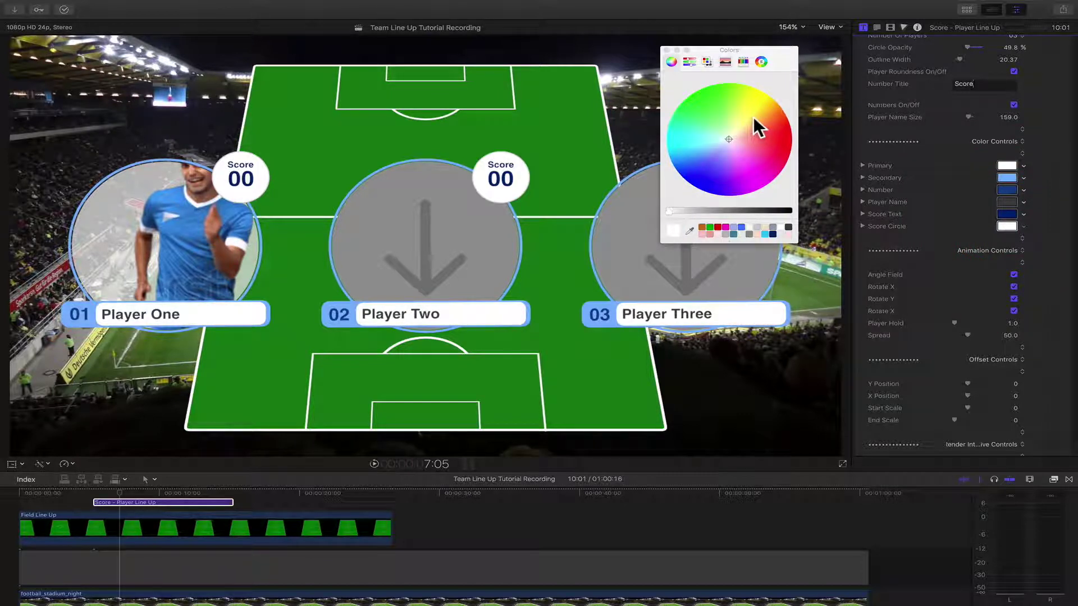
drag(729, 115, 716, 154)
click(739, 211)
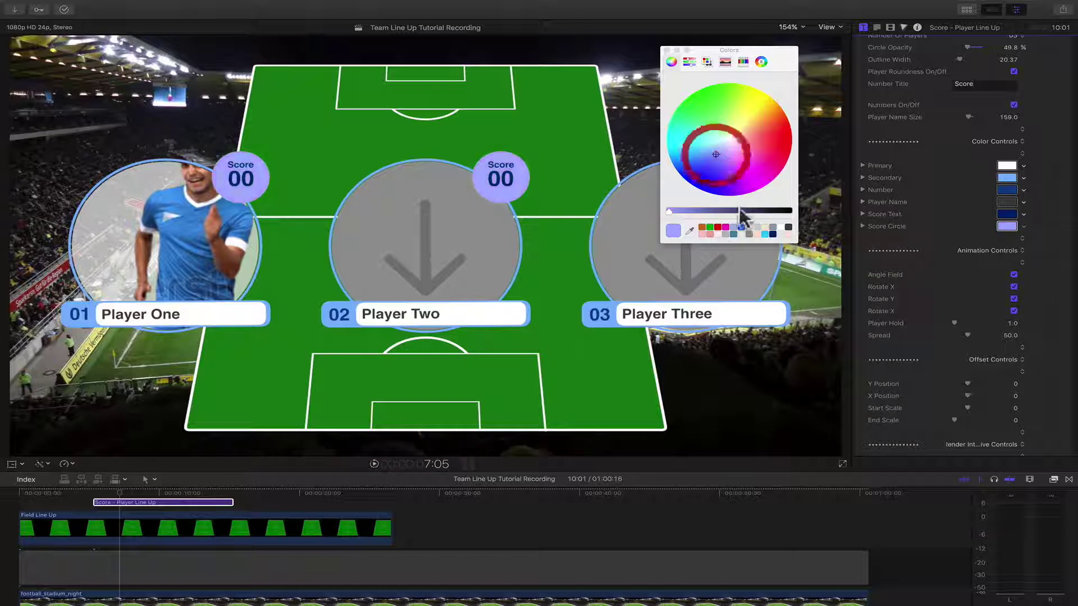
click(750, 228)
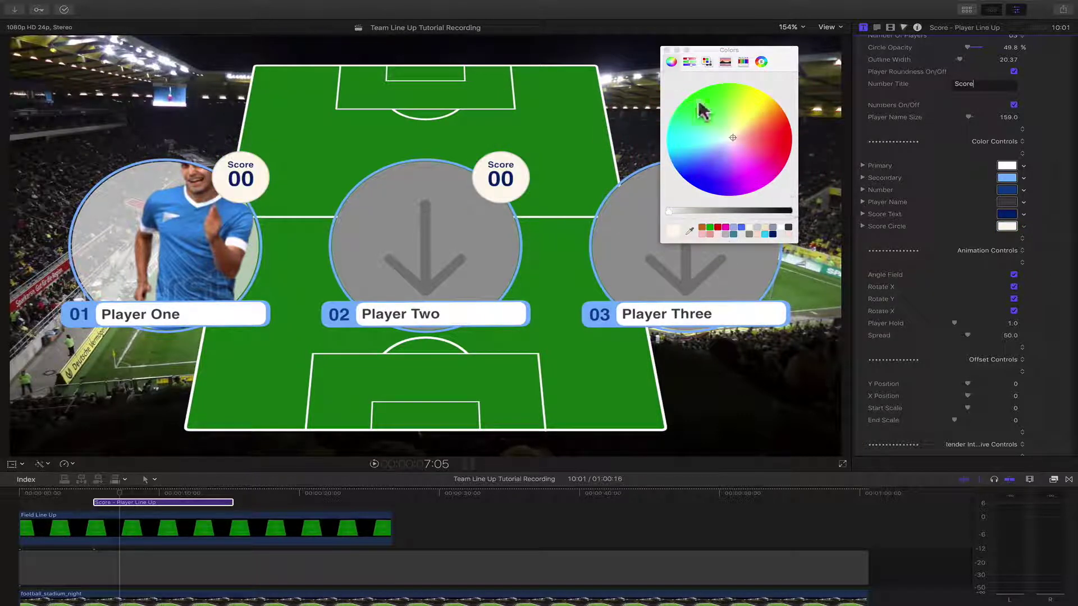
click(667, 50)
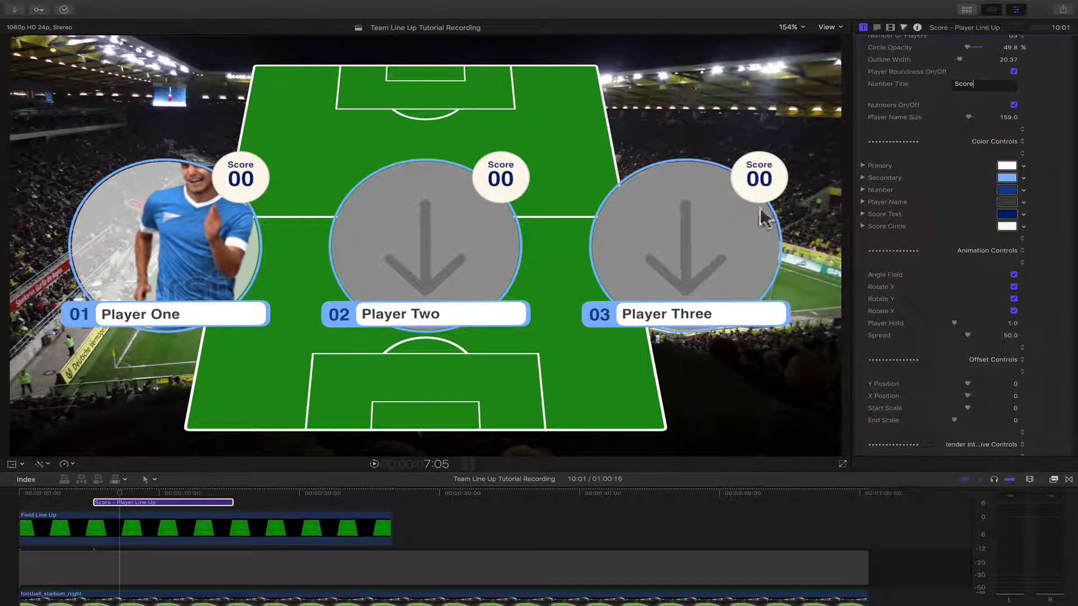
- Preview the players on the pitch with the angled field layout toggled off and back on
drag(147, 502, 149, 494)
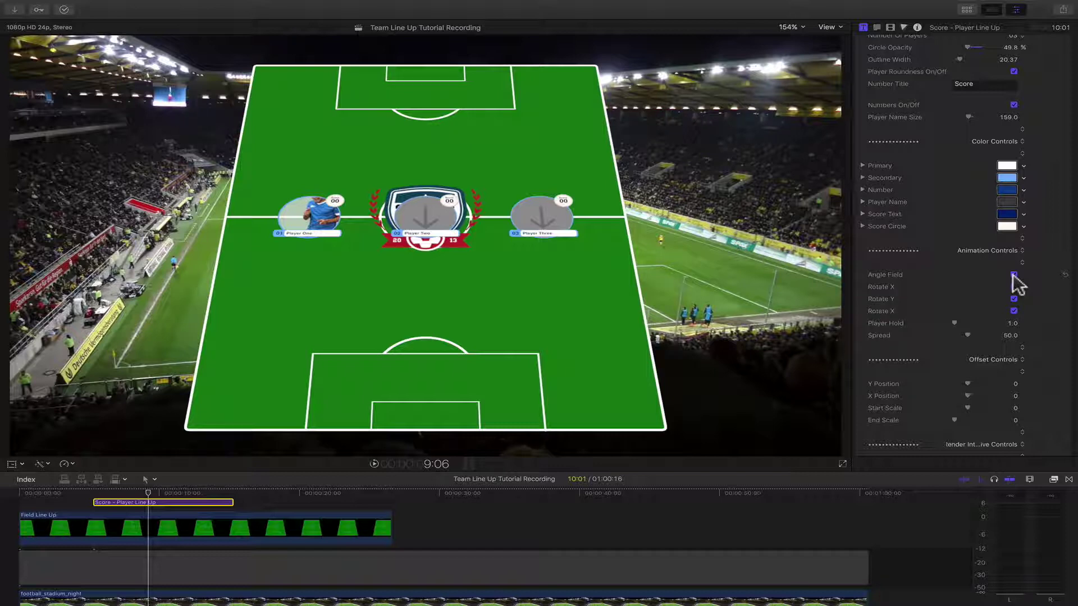
click(1014, 275)
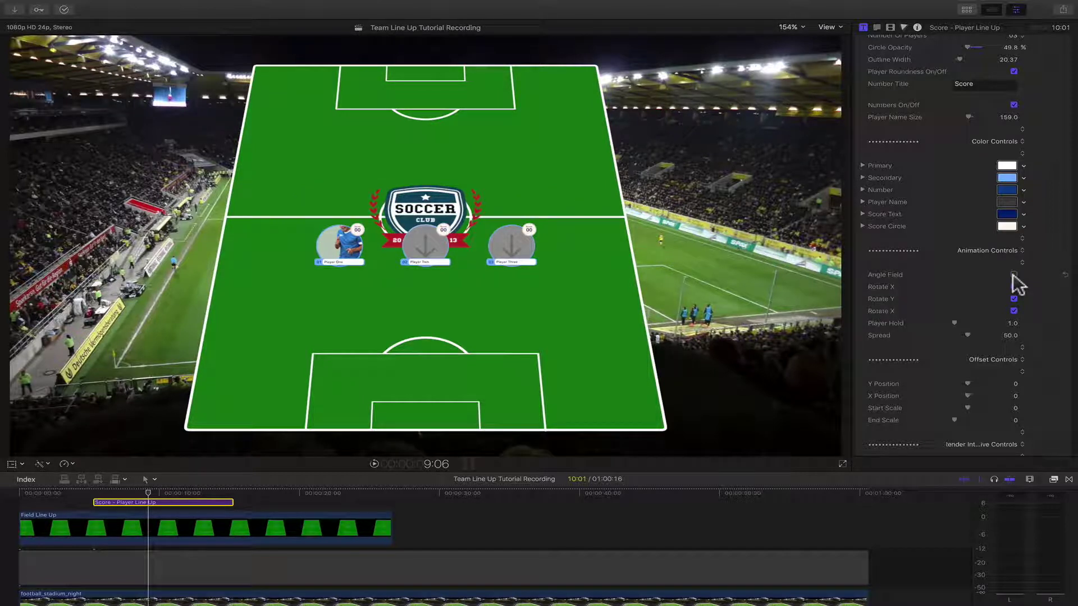
click(1014, 275)
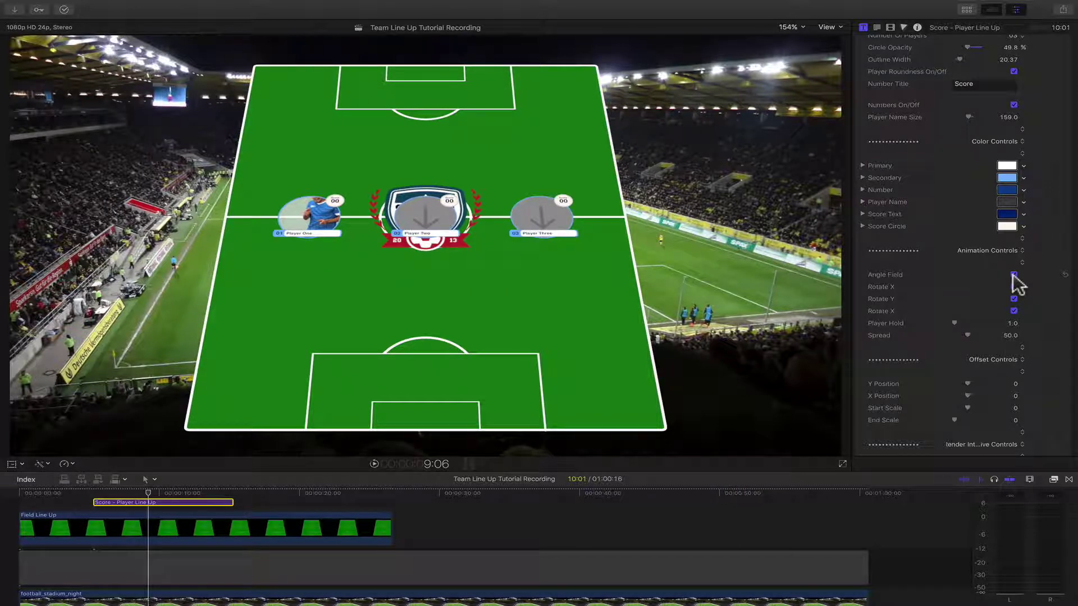
- Compare the player entrance without Rotate X and Y, then re-enable all rotations
click(101, 493)
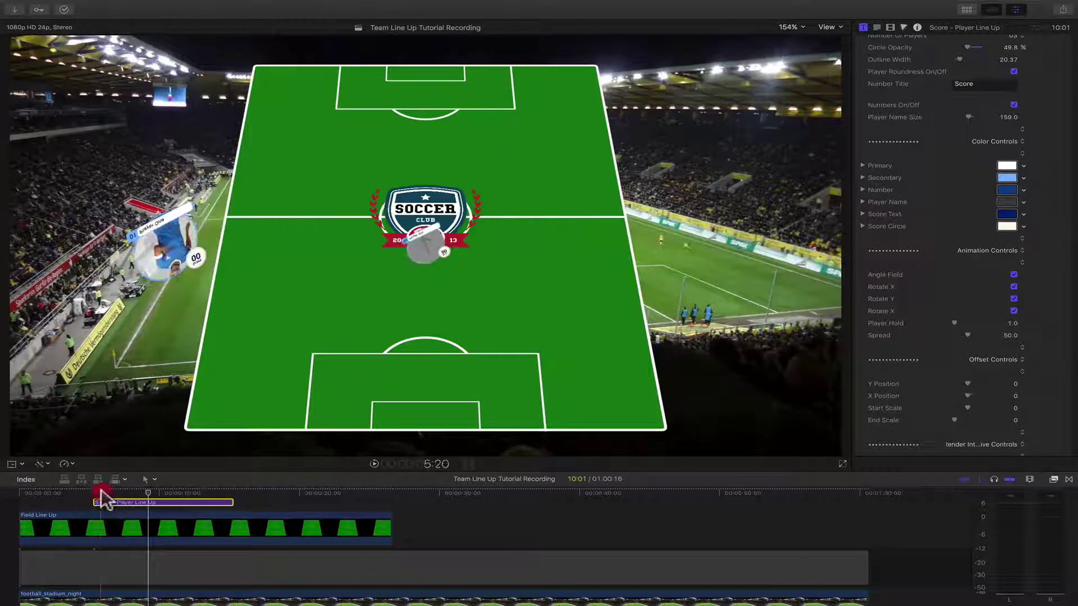
drag(103, 492, 102, 492)
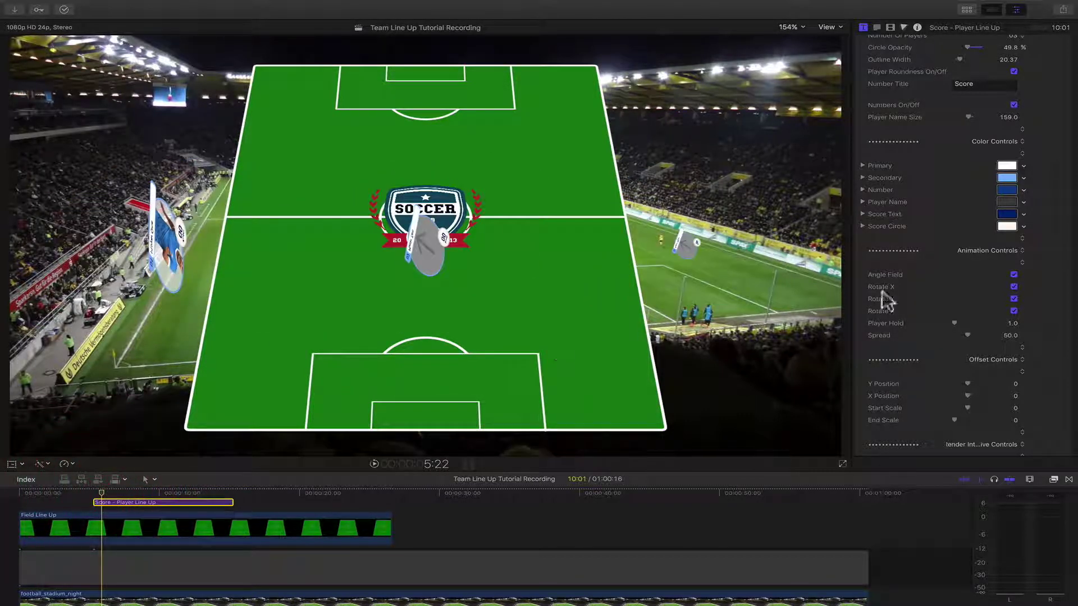
click(1014, 298)
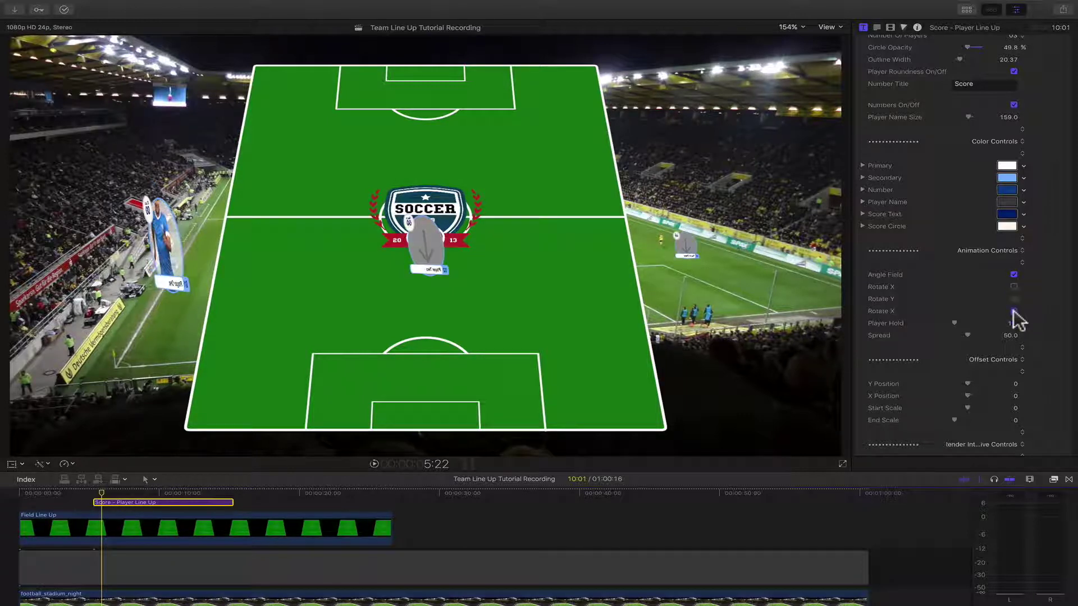
click(1013, 311)
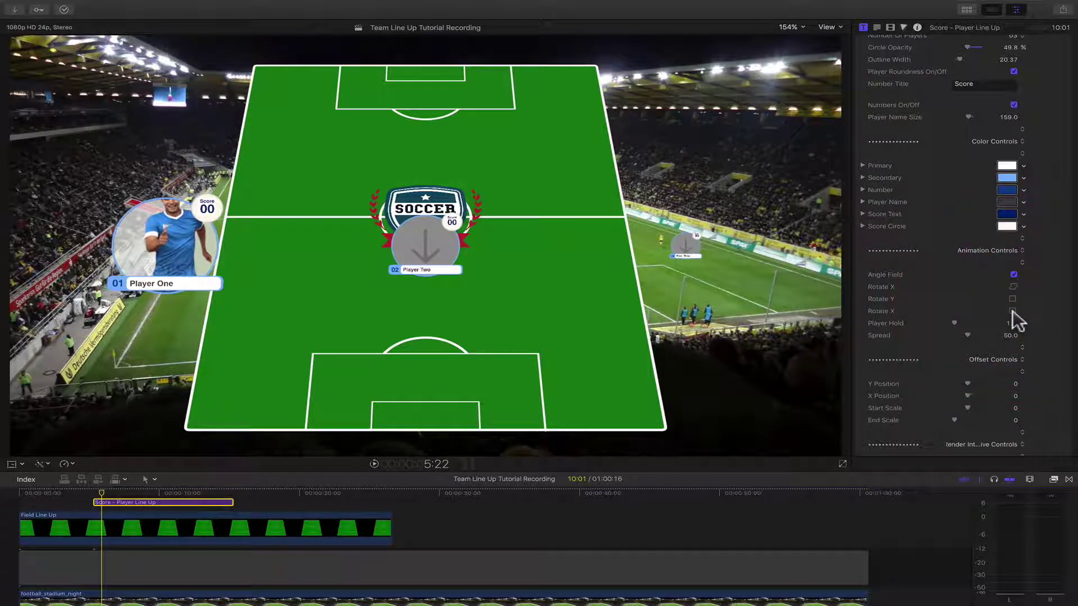
drag(102, 496, 104, 496)
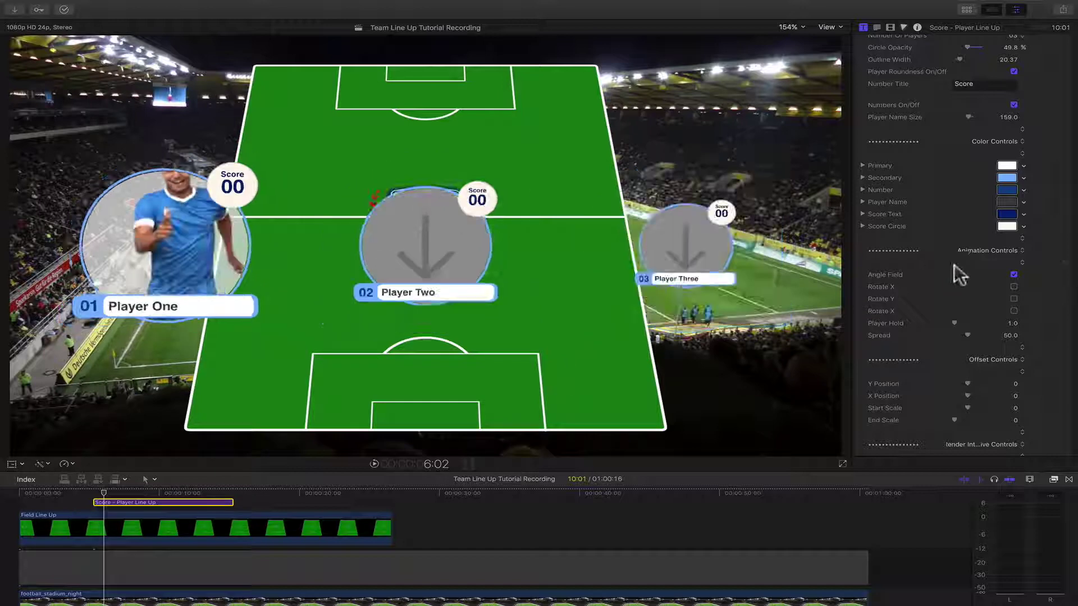
click(1014, 311)
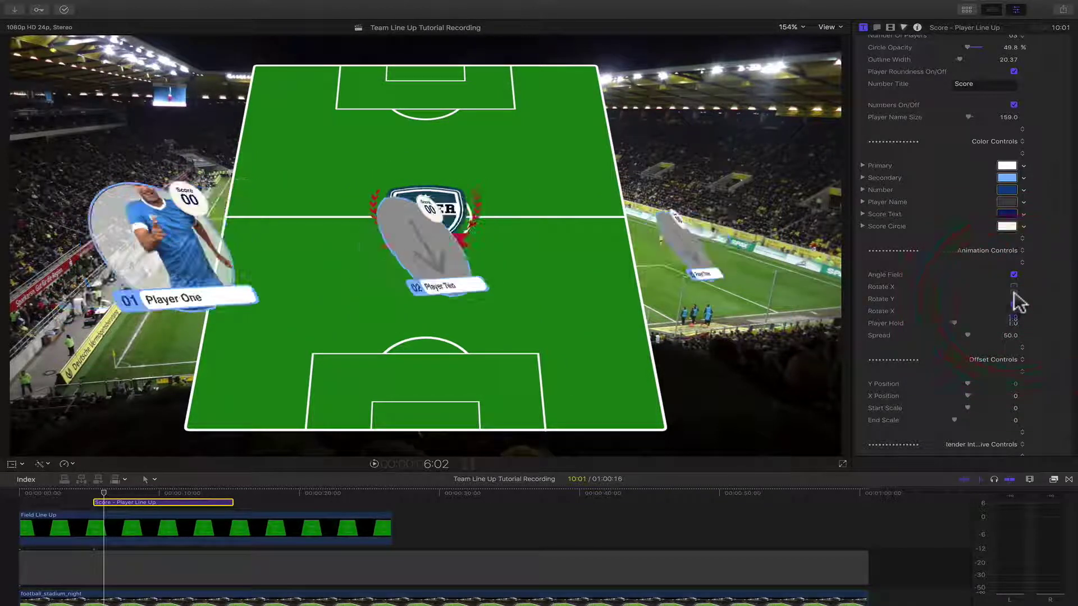
click(1014, 287)
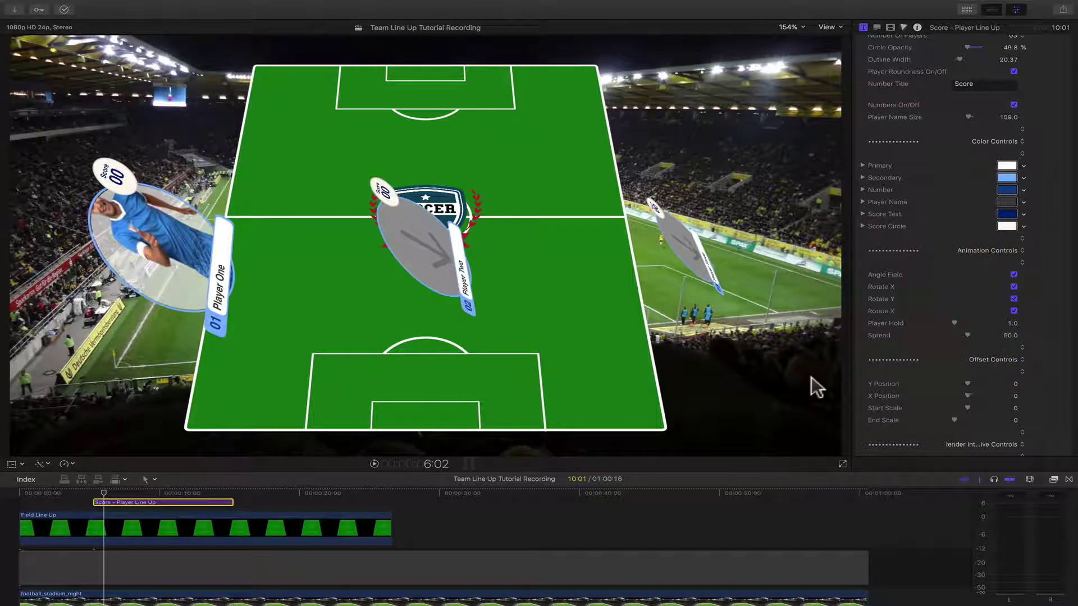
drag(116, 492, 121, 498)
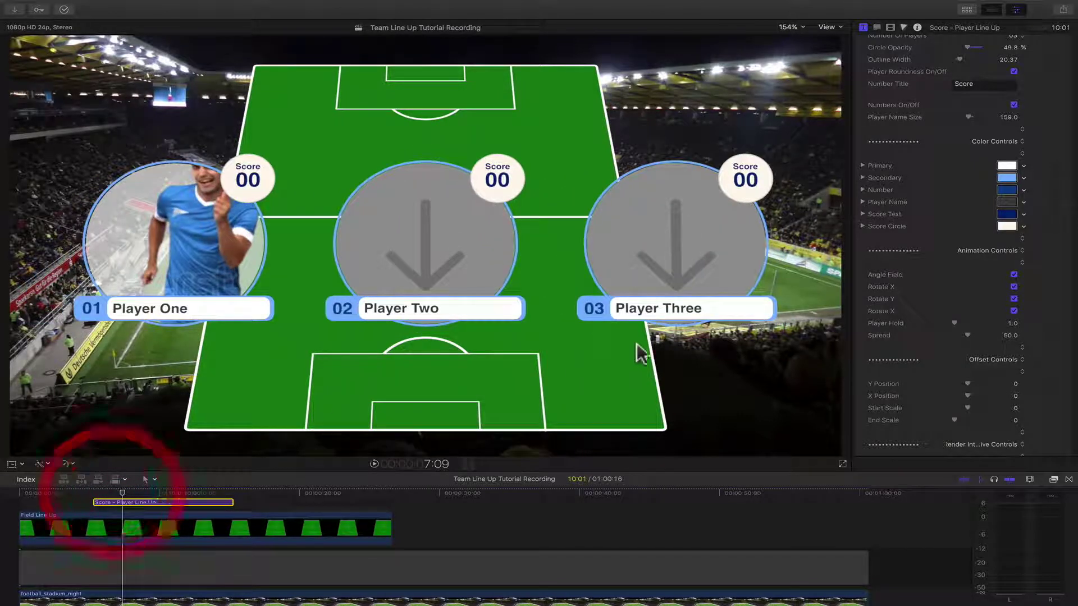
- Lengthen Player Hold to 2.5 and preview the later frames of the title
drag(956, 324, 963, 322)
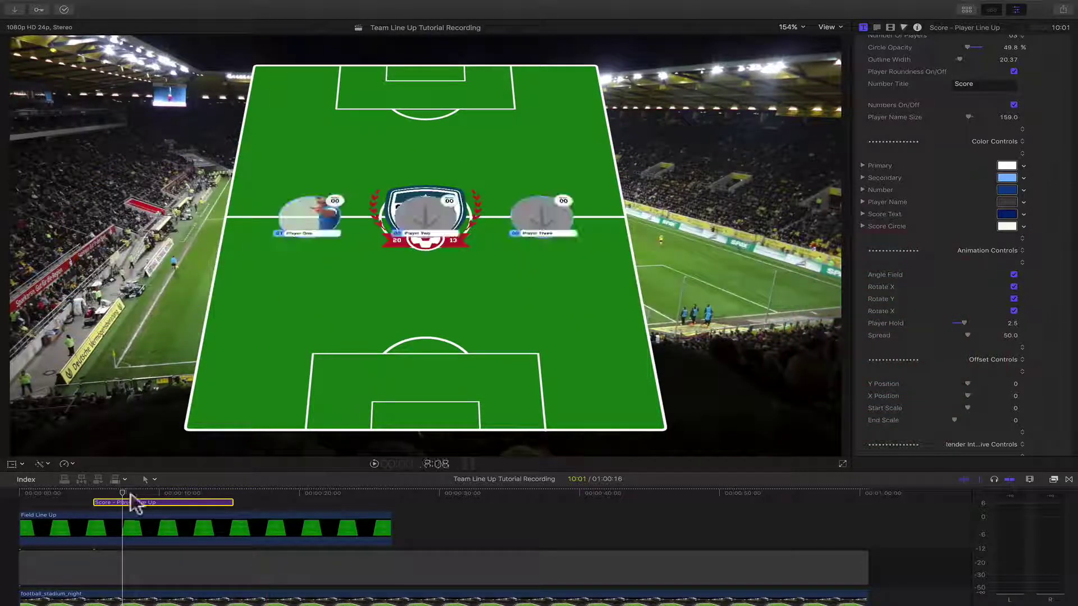
drag(127, 494, 101, 497)
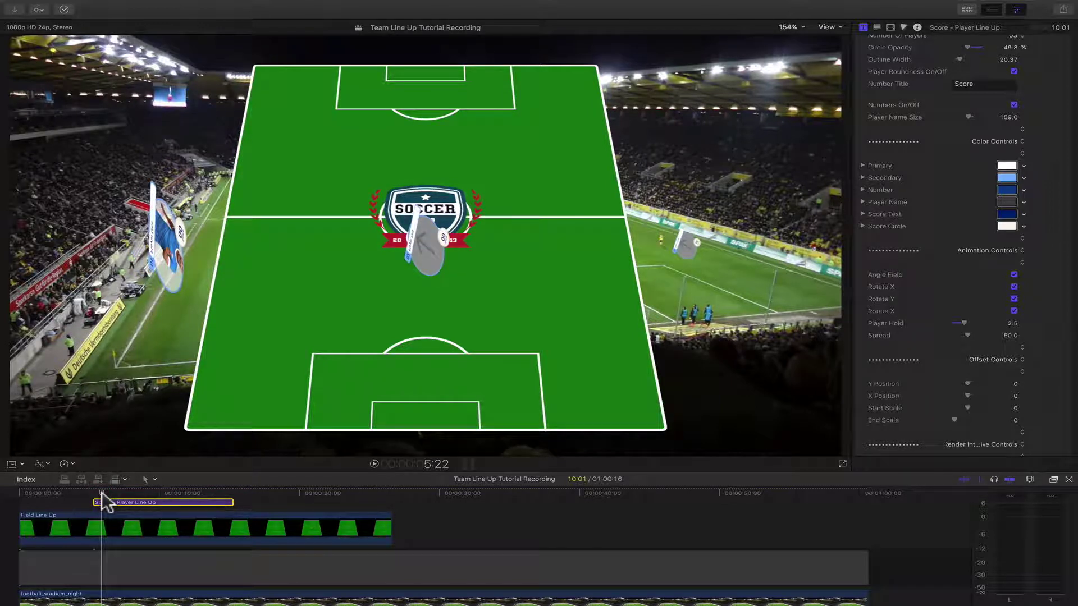
click(102, 497)
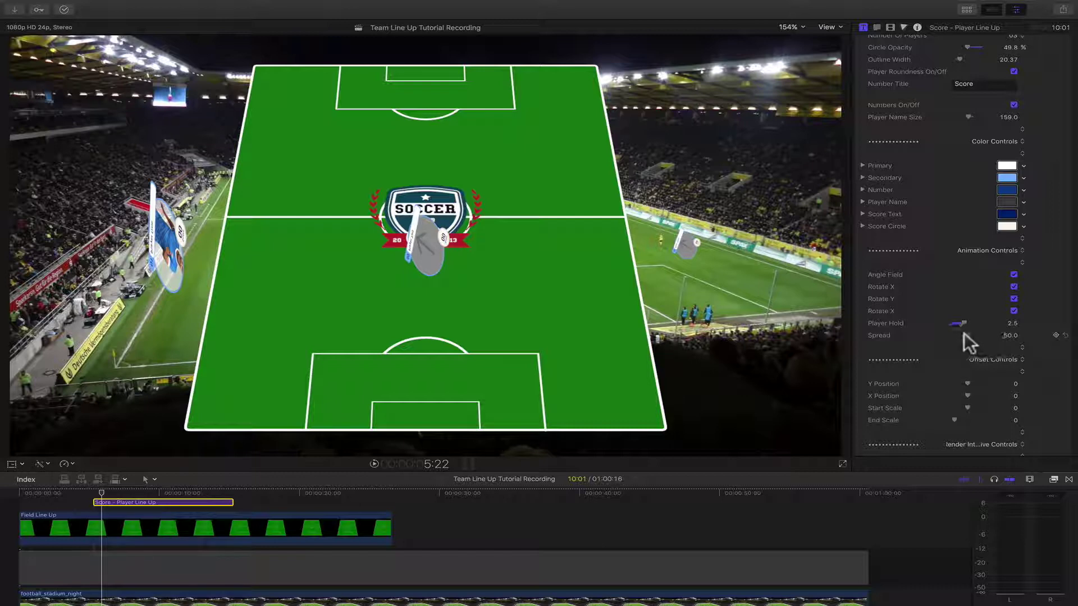
- Try Spread at 0 and 100 while stepping frames, then set it to 43.6
drag(964, 332, 948, 332)
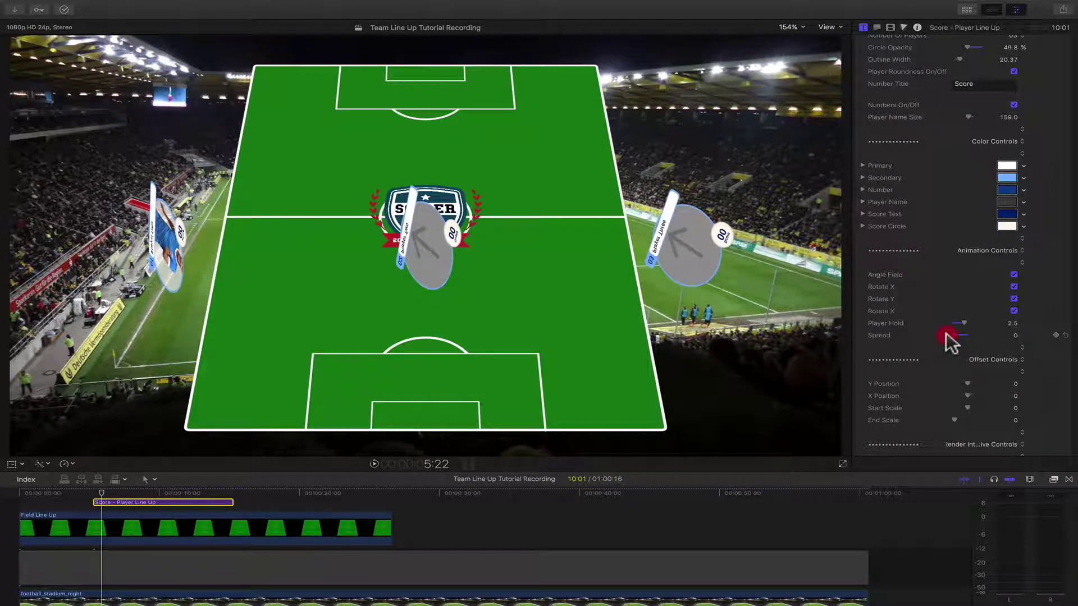
drag(962, 332, 983, 333)
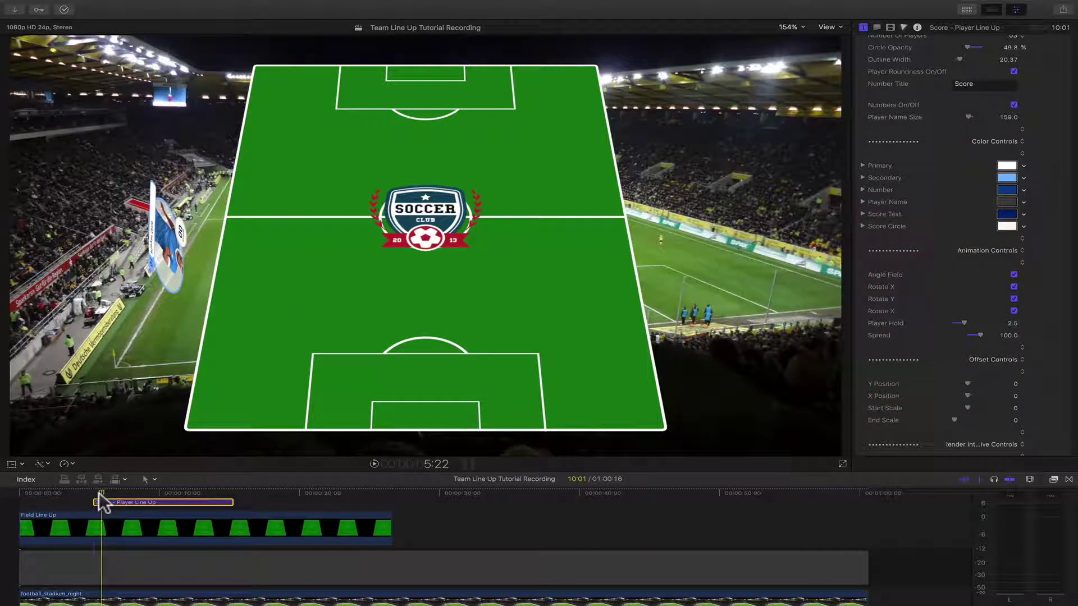
key(space)
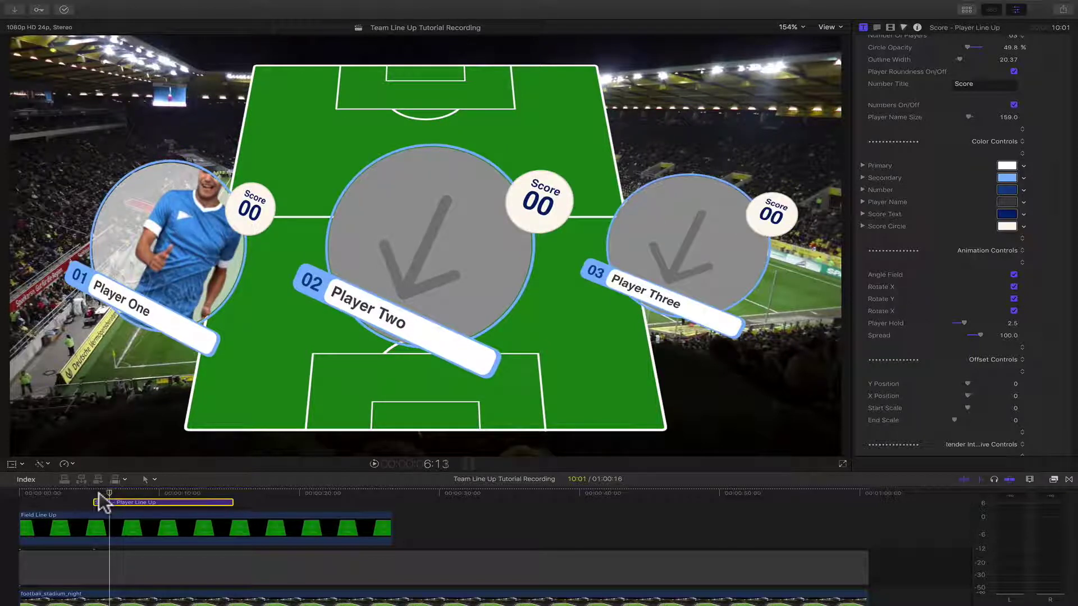
key(Left)
key(Left)
key(Left)
key(Left)
key(Left)
key(Left)
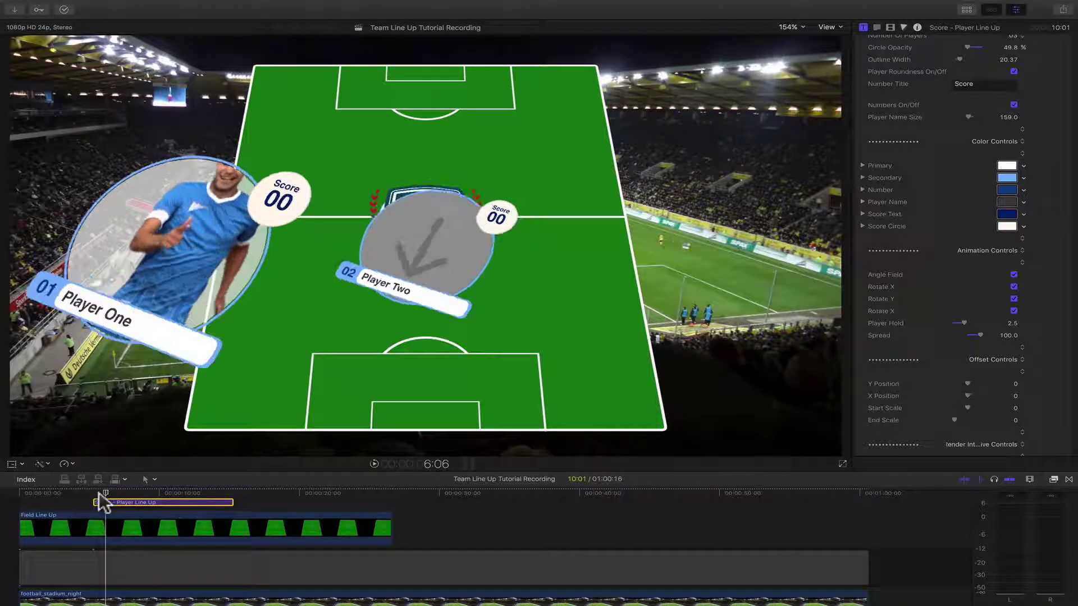
key(Left)
key(Left)
key(Left)
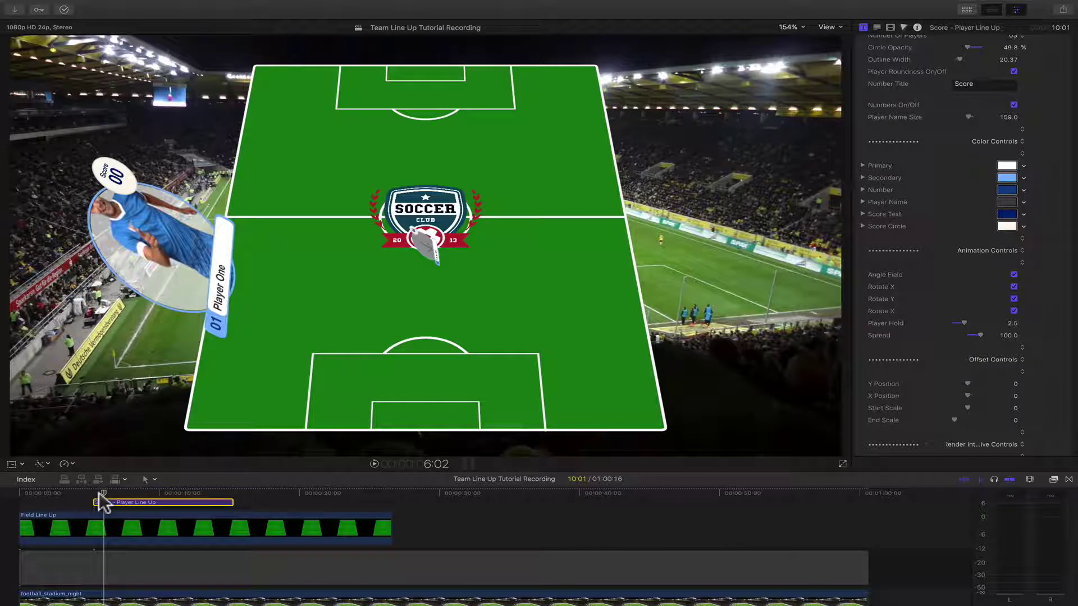
key(Right)
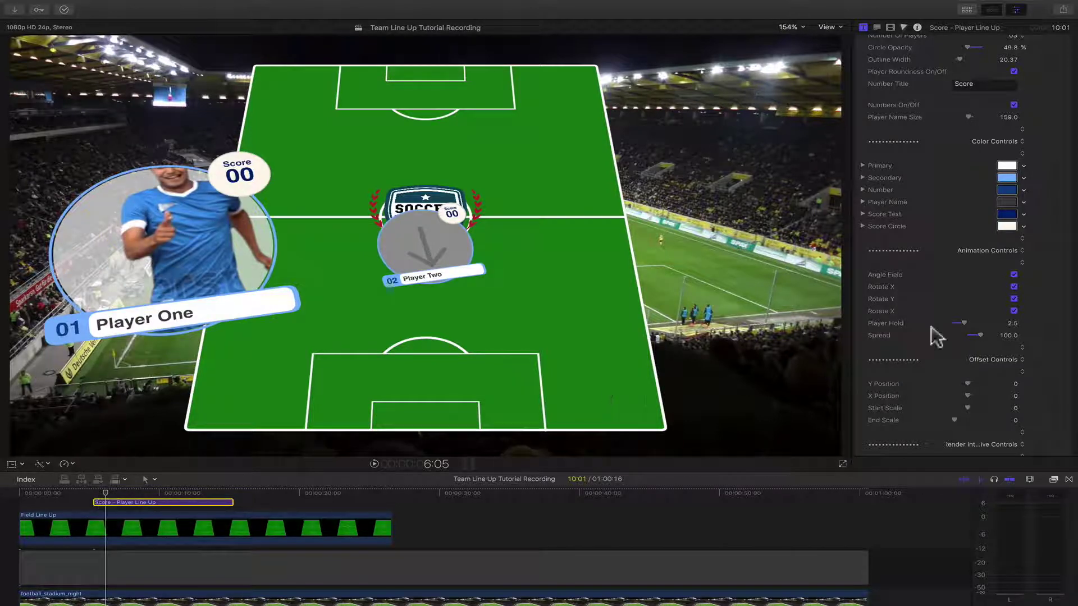
click(965, 334)
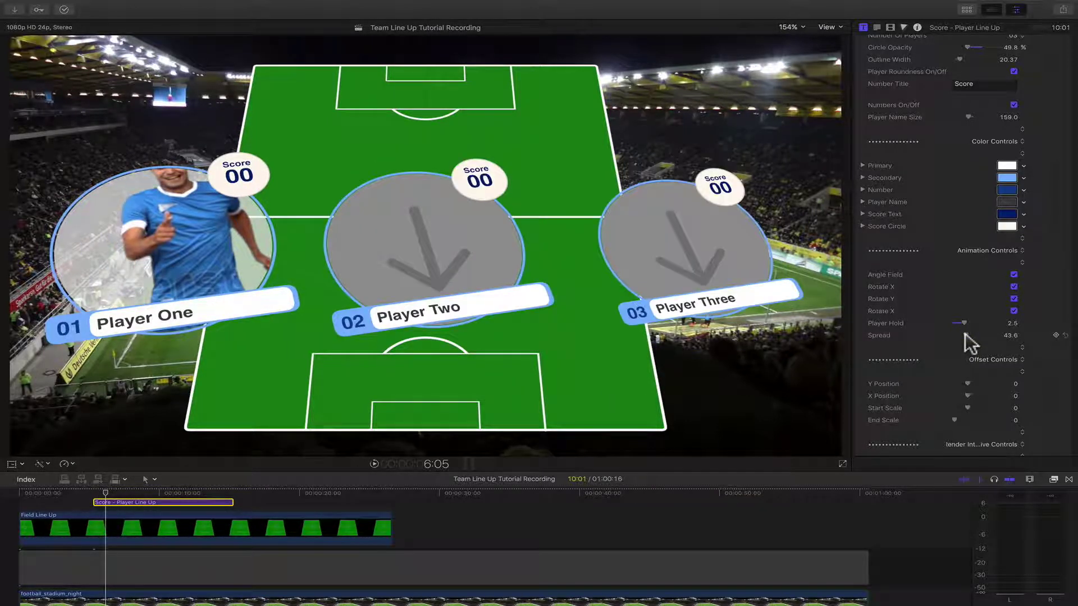
scroll(881, 401, down, 2)
scroll(880, 396, down, 5)
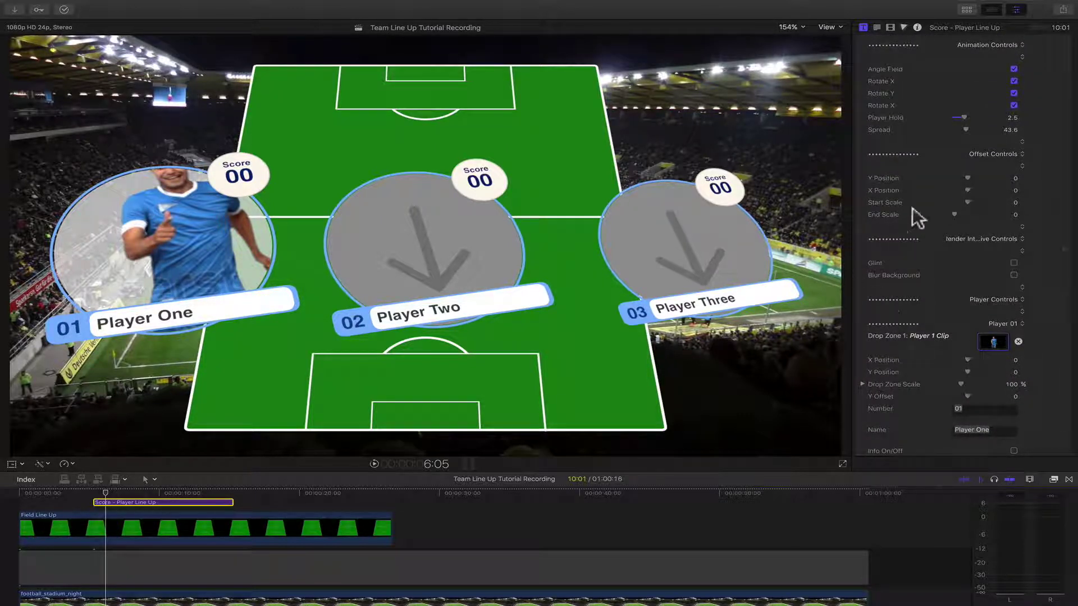
- Set the players' Y Position offset to 2.74 and X Position to 0
click(167, 492)
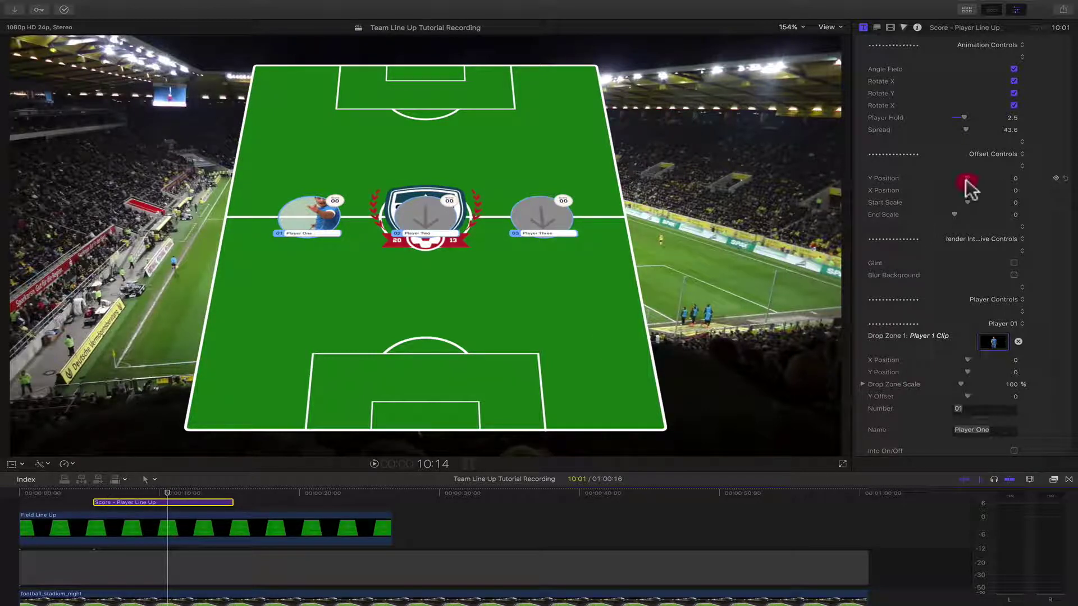
drag(958, 180, 998, 190)
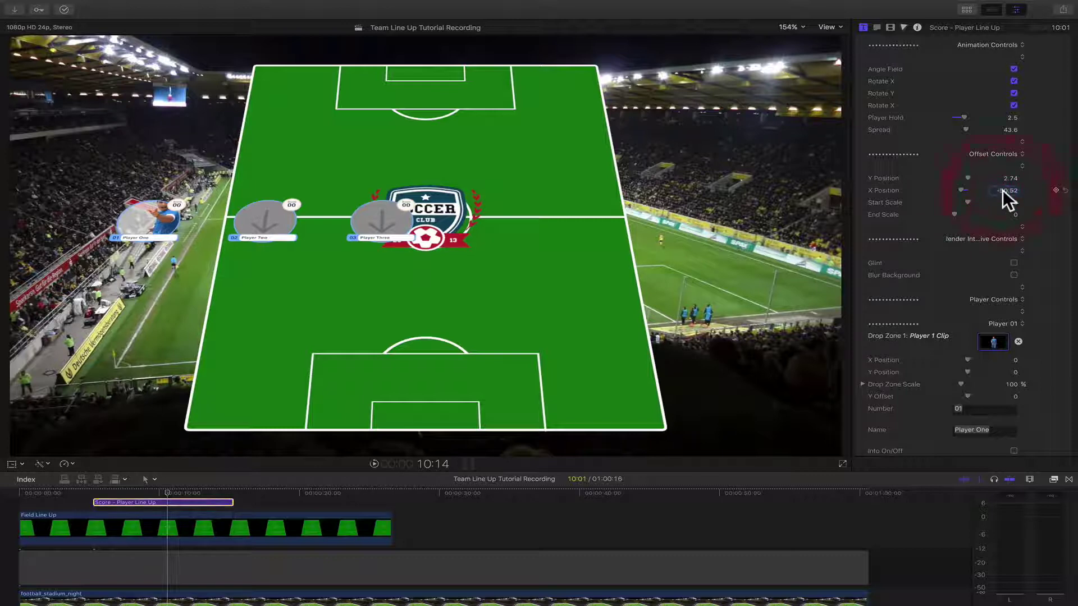
click(1003, 190)
text(0)
key(Return)
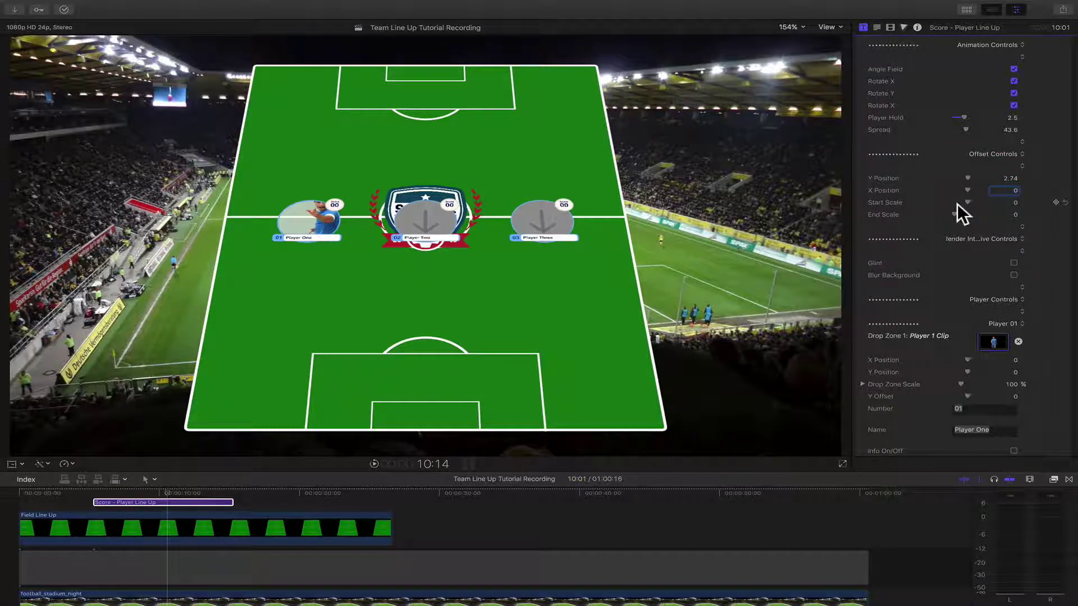
click(108, 501)
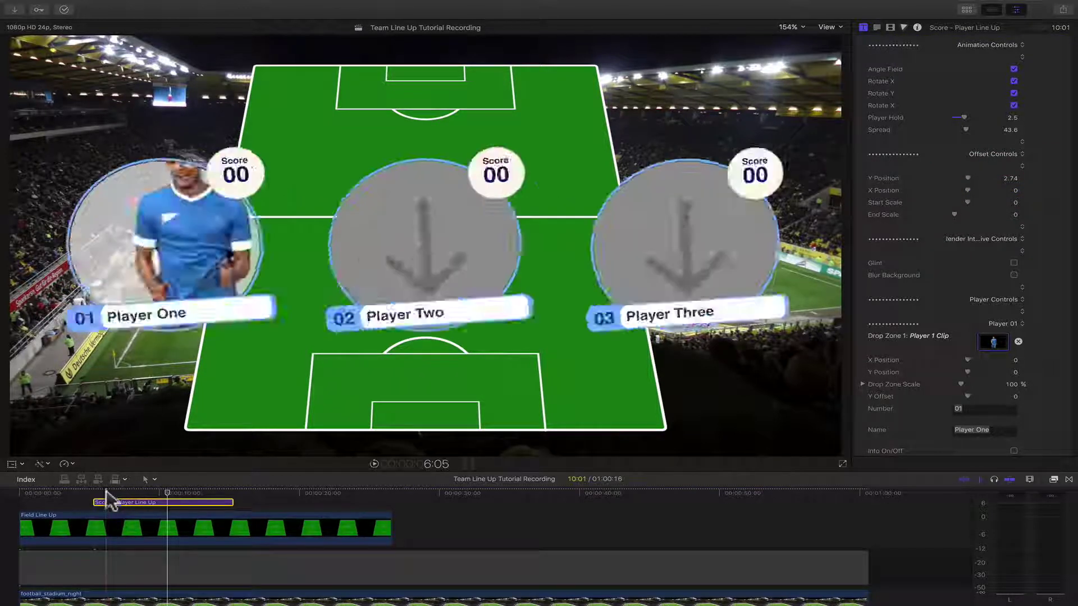
- Set Start Scale to -2.25 and reset End Scale to 0
click(106, 496)
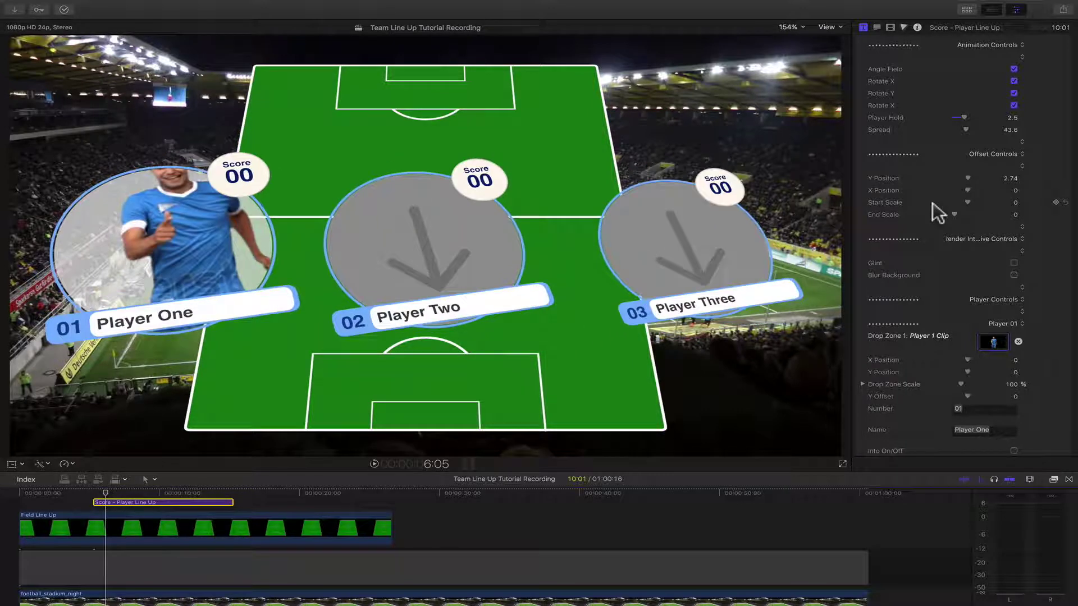
drag(961, 203, 968, 202)
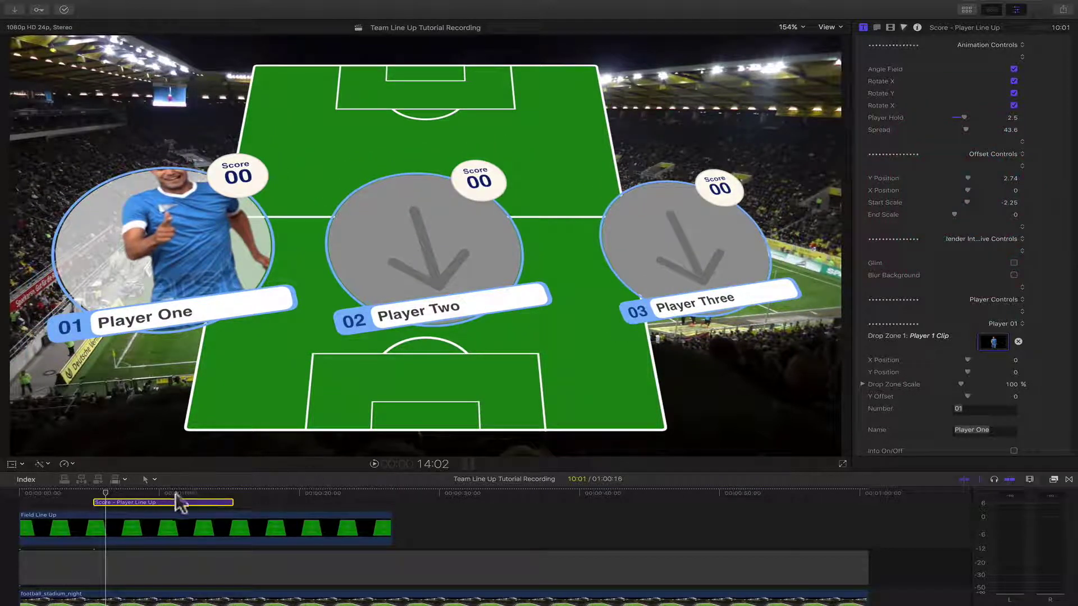
click(172, 501)
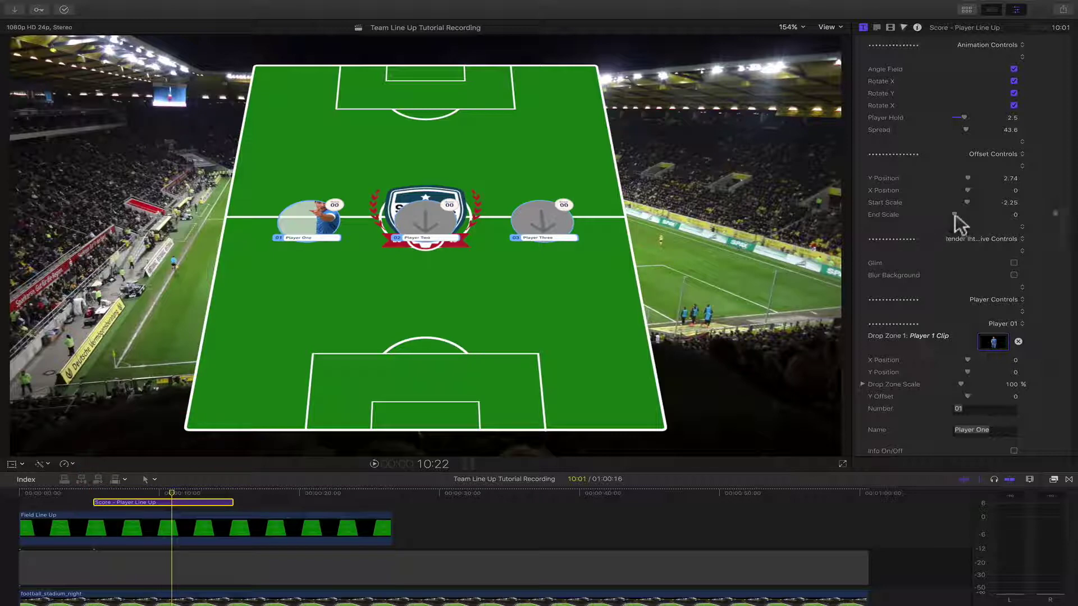
drag(961, 213, 951, 216)
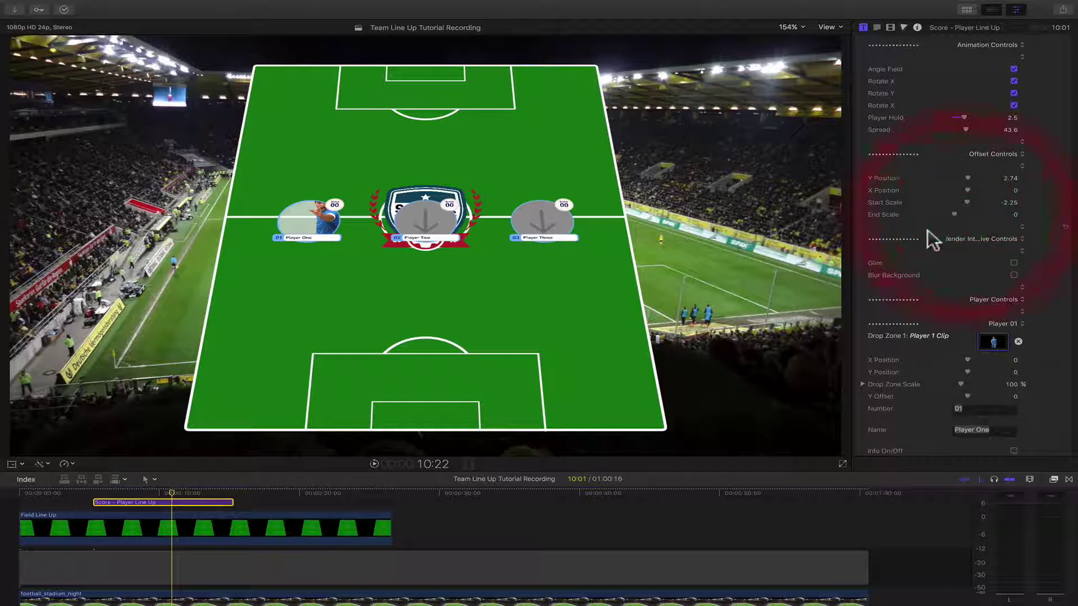
click(913, 218)
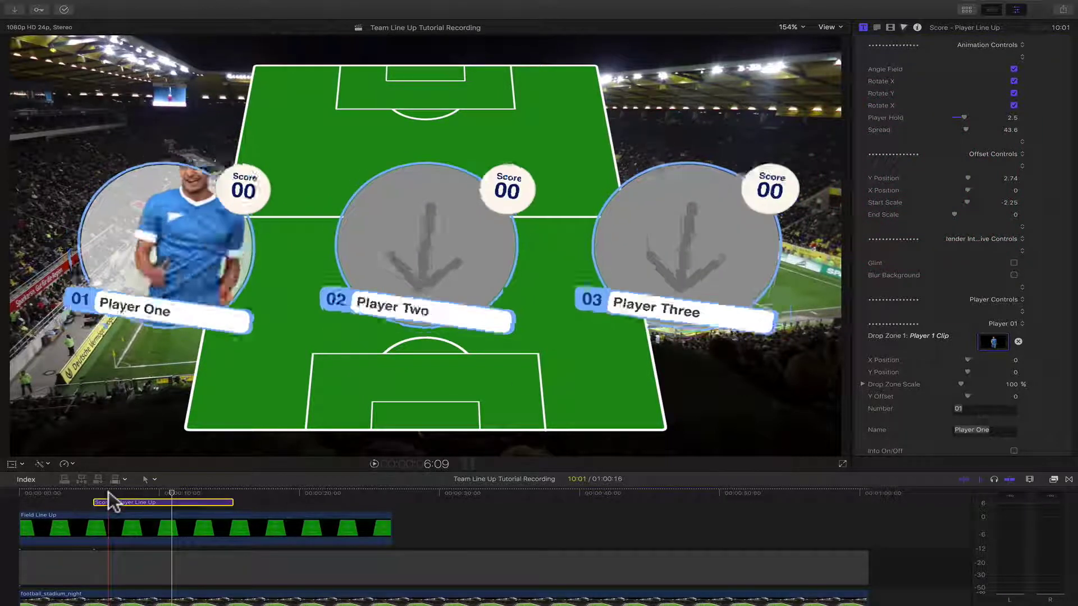
- Preview the player entrance with glint flares and stadium background blur toggled on and off
click(109, 491)
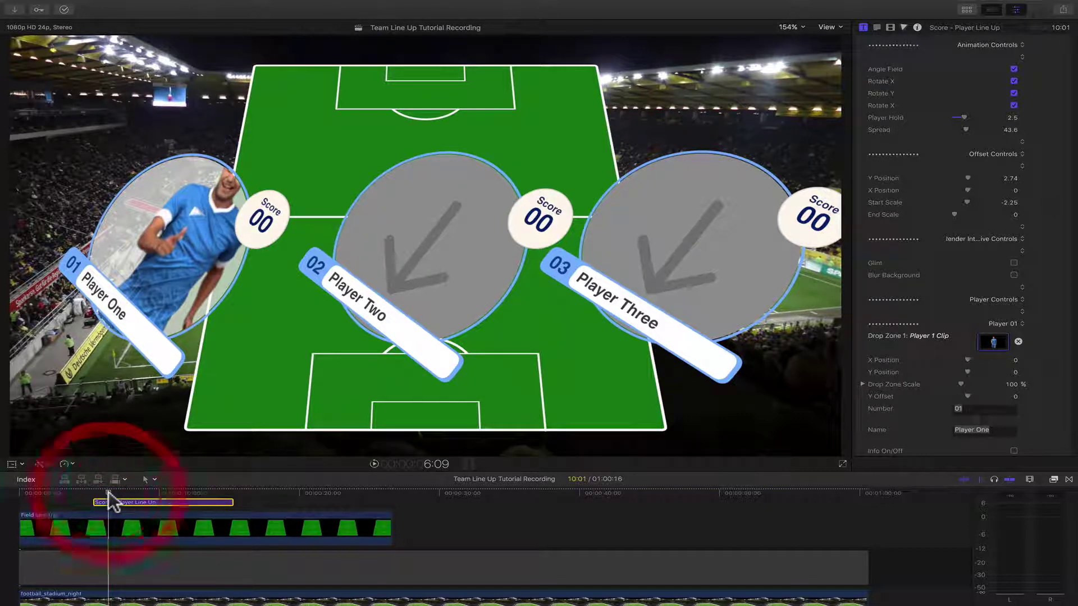
click(105, 490)
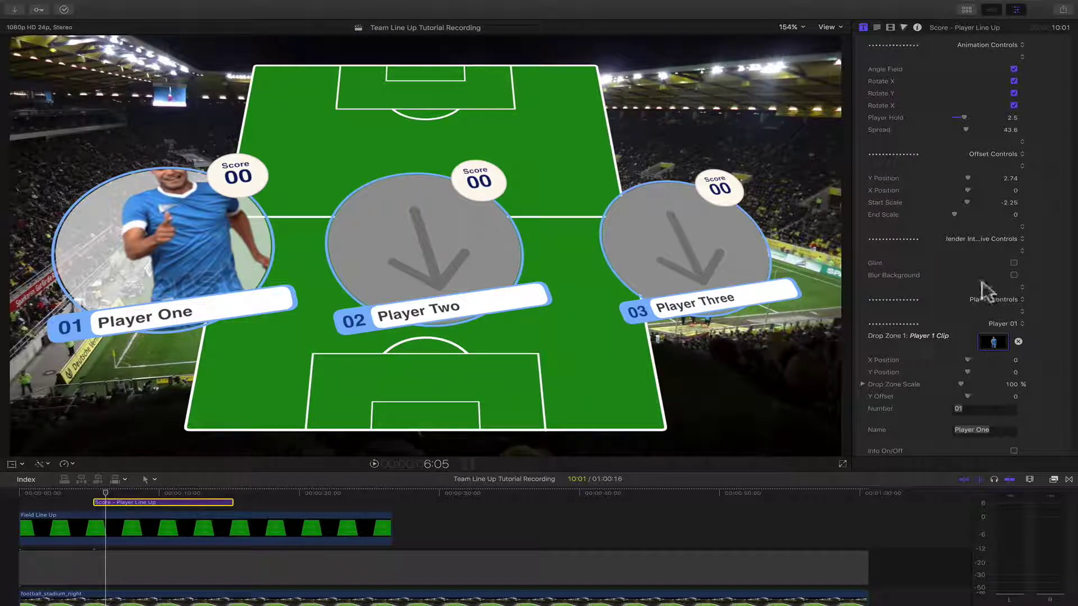
click(1014, 263)
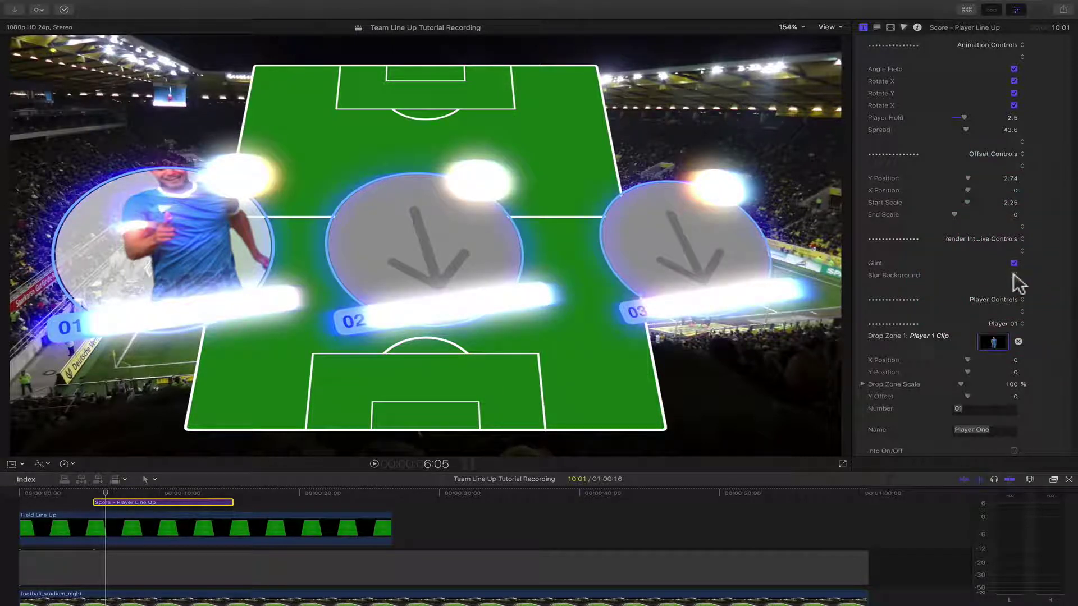
click(1014, 275)
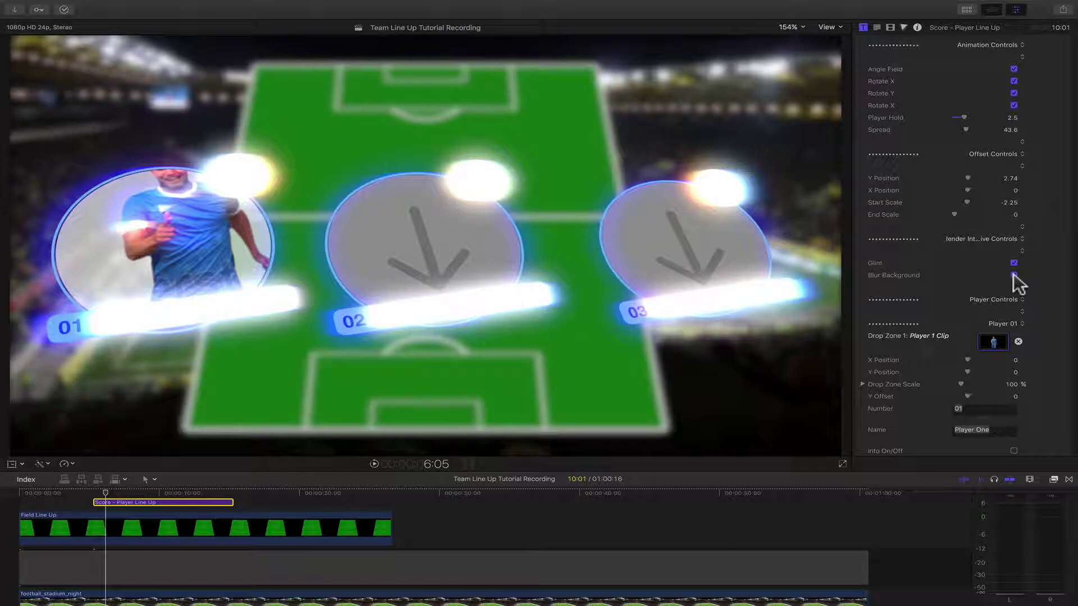
click(1014, 275)
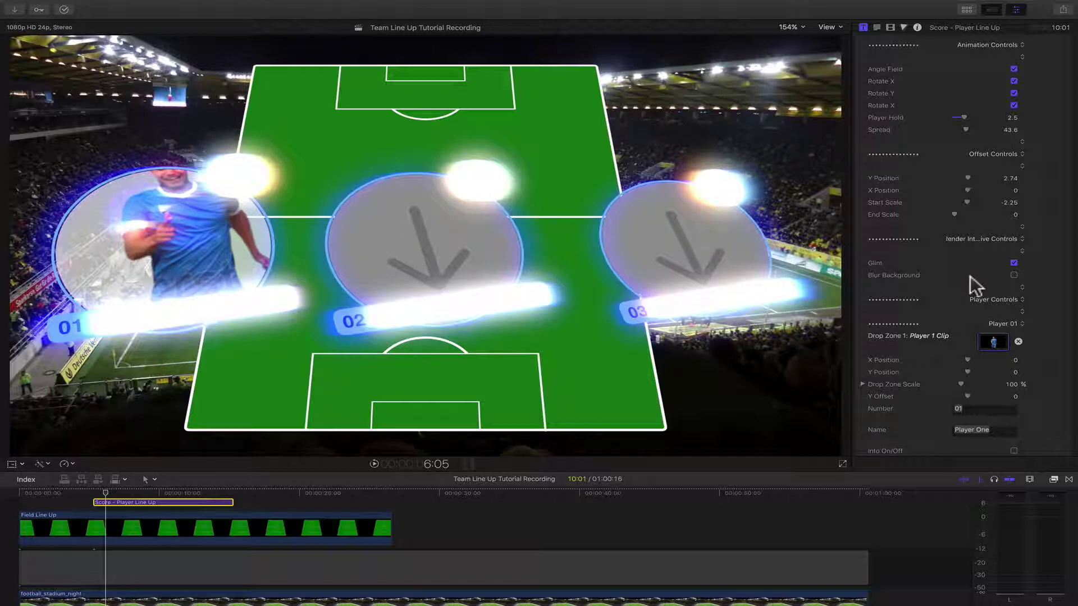
click(1013, 275)
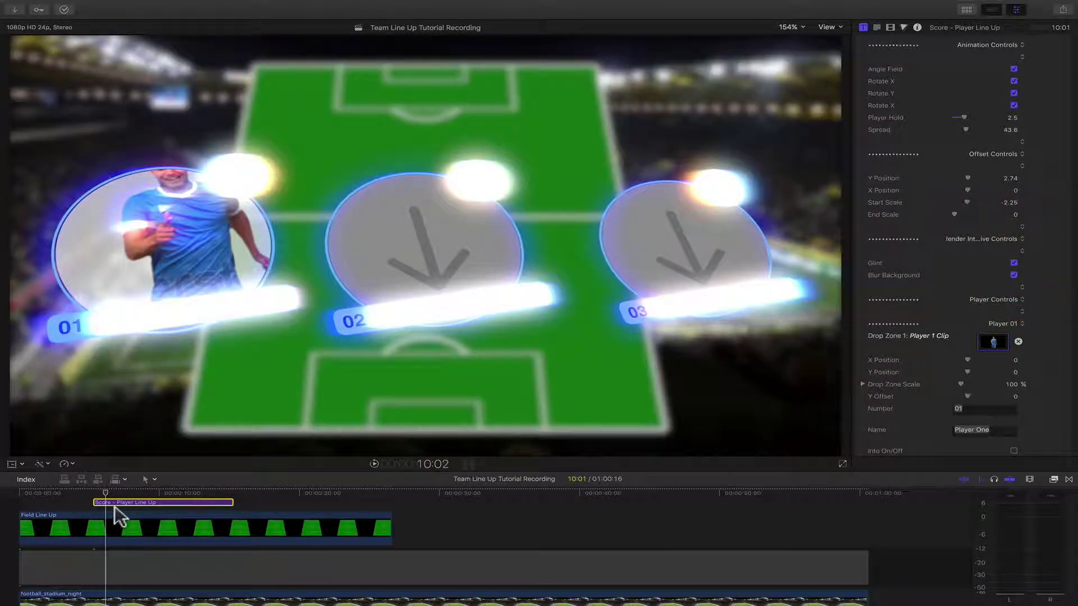
drag(108, 493, 168, 490)
click(124, 493)
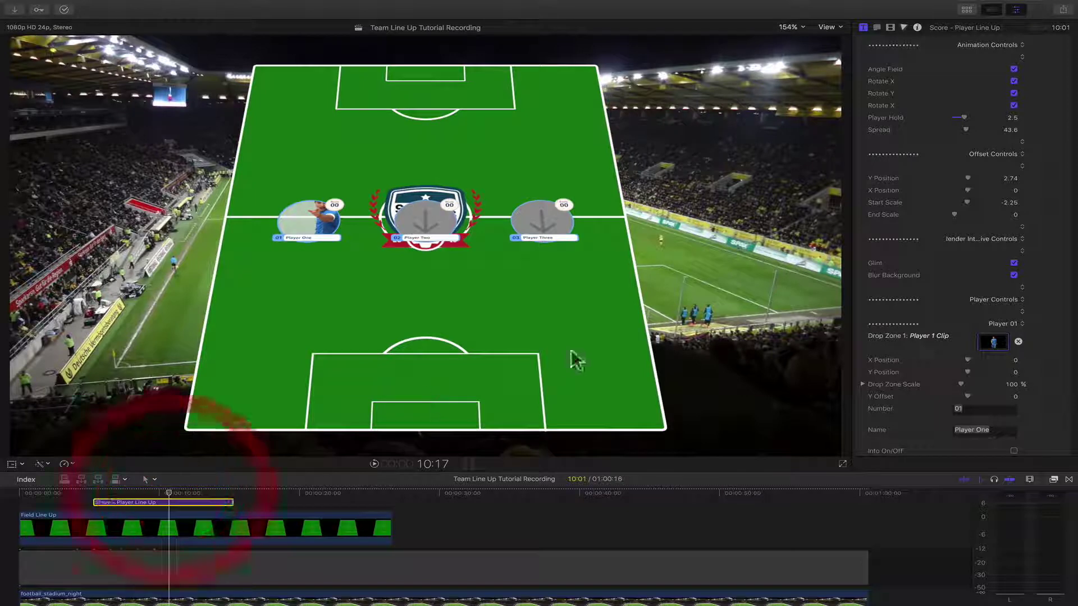
click(1013, 263)
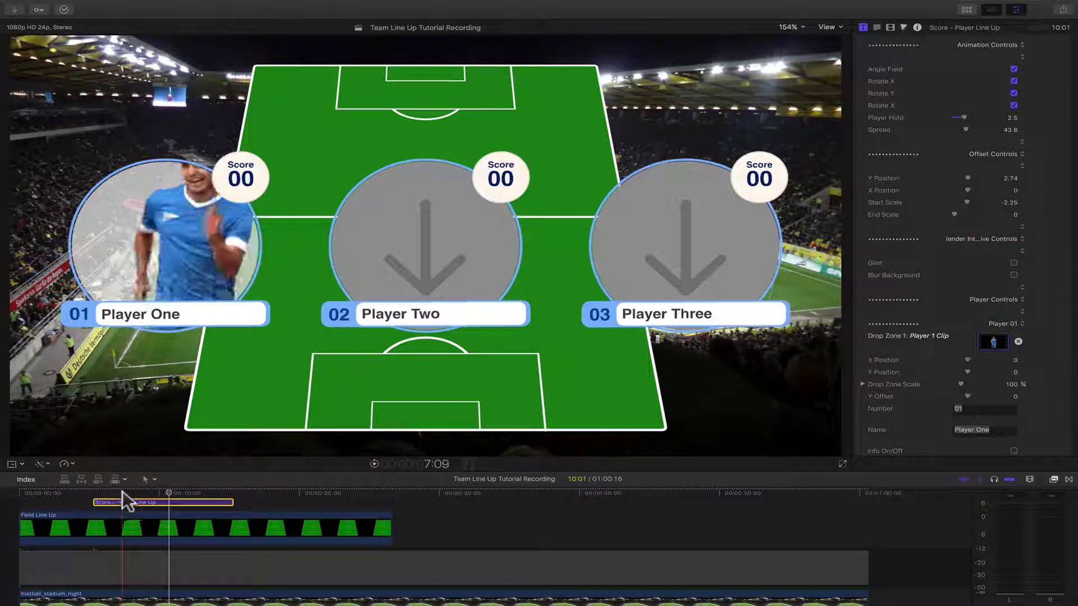
- Shift Player One's footage to X -14.55 and Y 31.91, returning Y Offset to 0
click(123, 493)
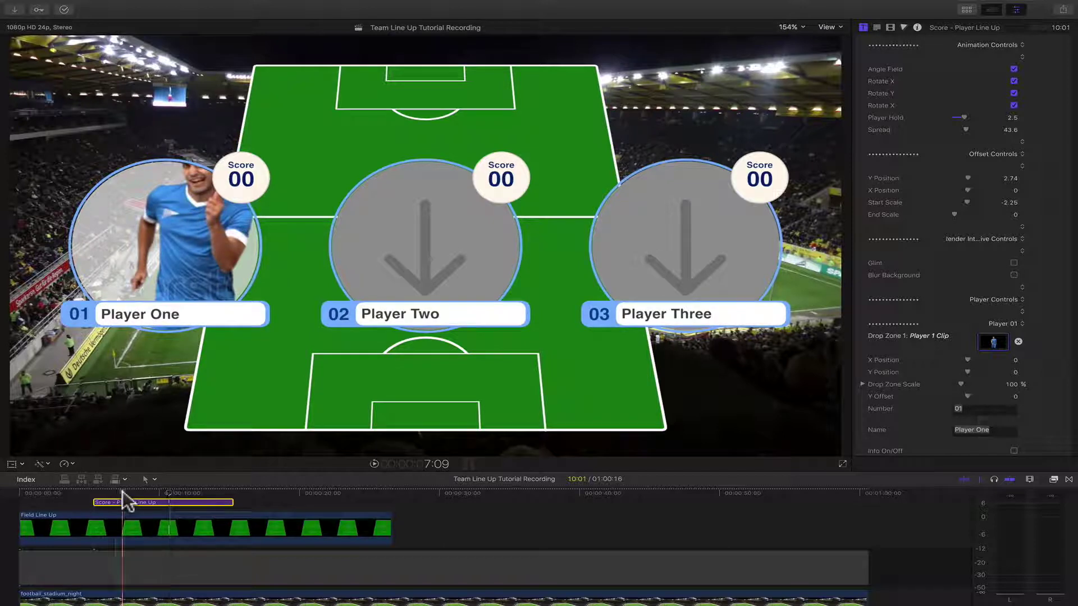
scroll(918, 359, down, 4)
click(909, 332)
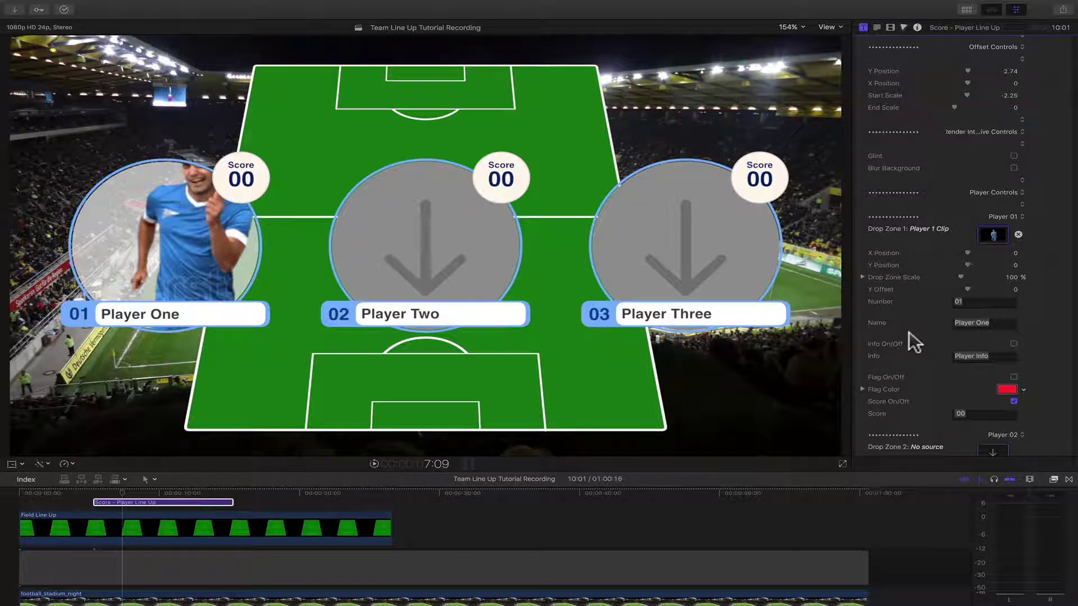
click(965, 253)
drag(963, 251, 967, 286)
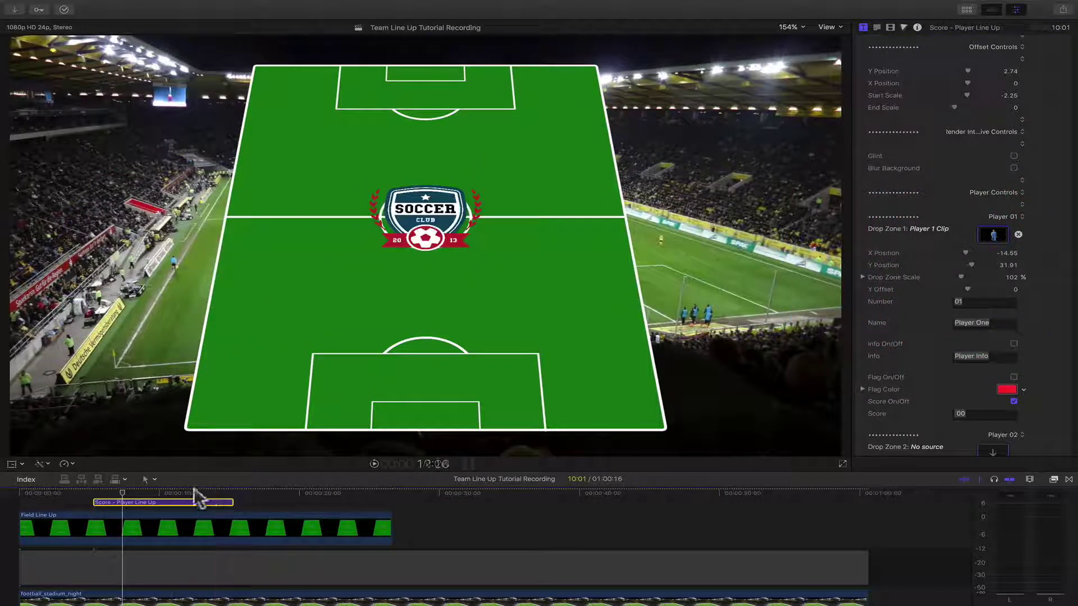
click(167, 492)
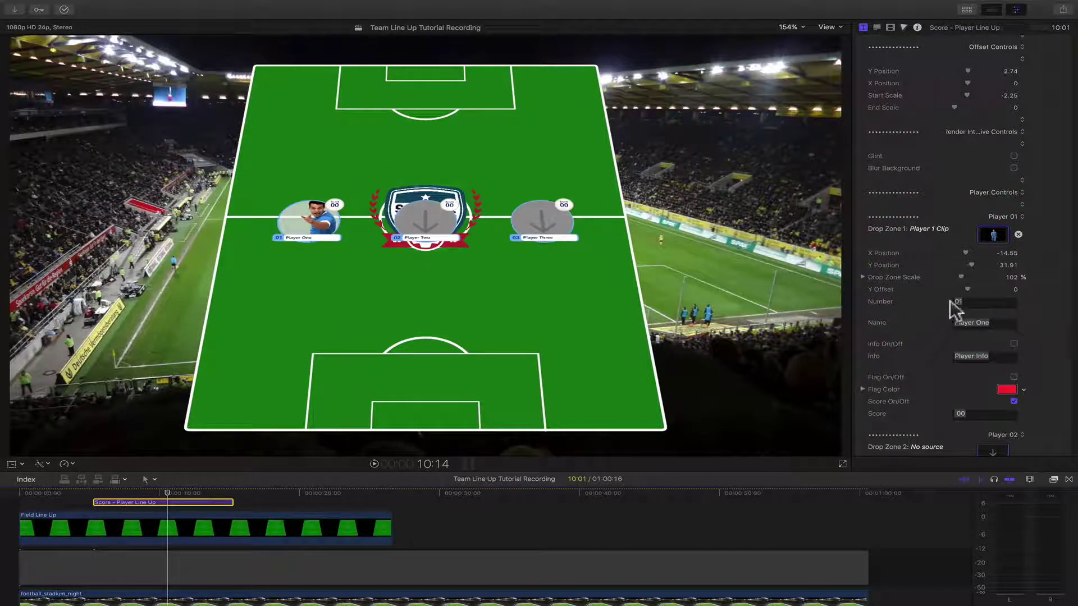
drag(966, 288, 966, 288)
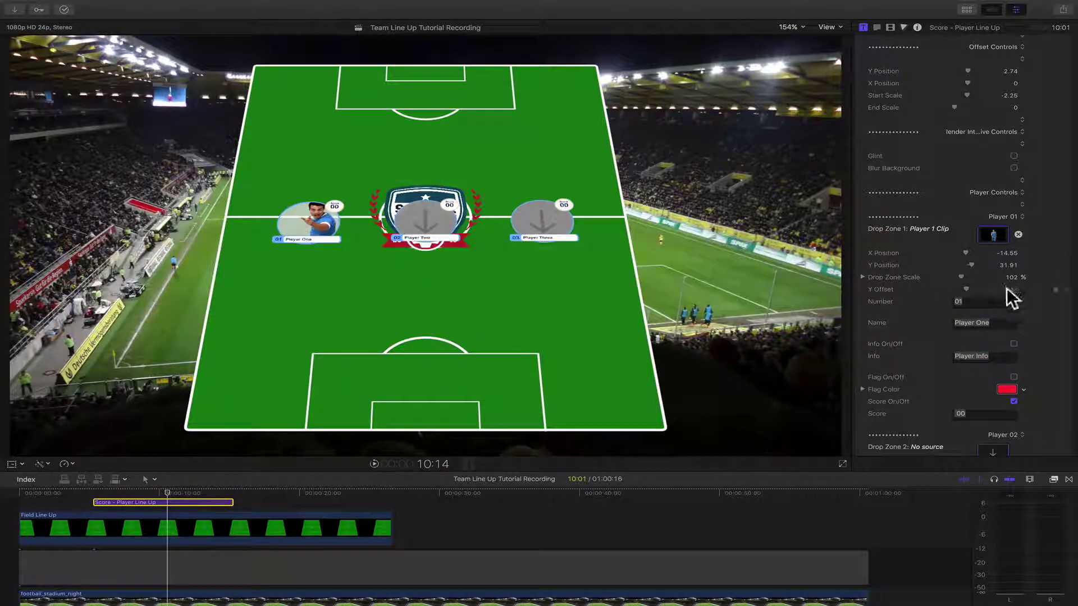
key(Return)
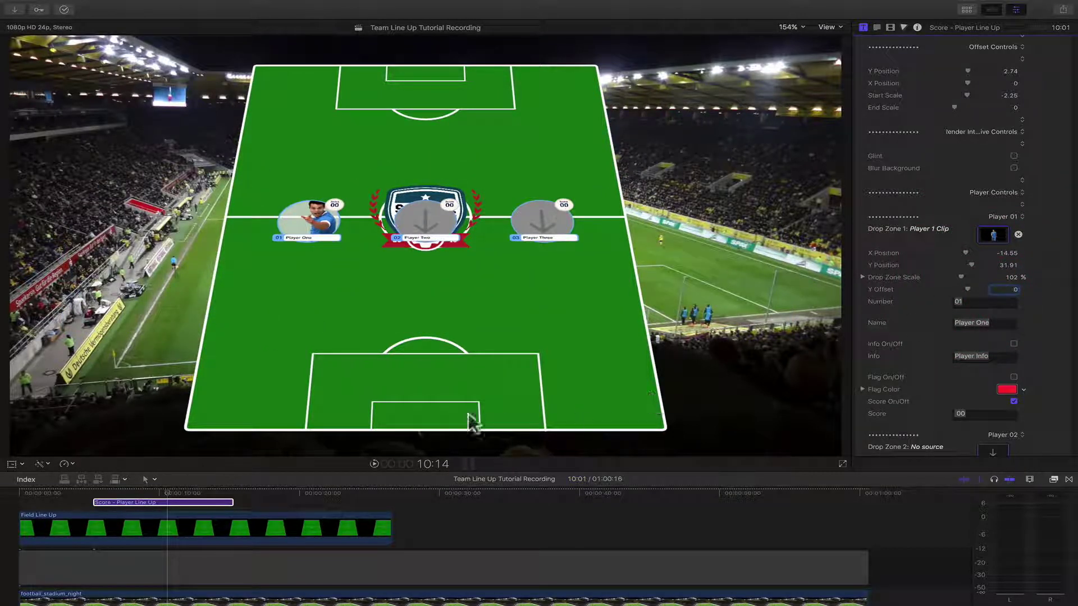
- Set Player One's number to 10, enter the player's name, and add a Center info banner
click(123, 491)
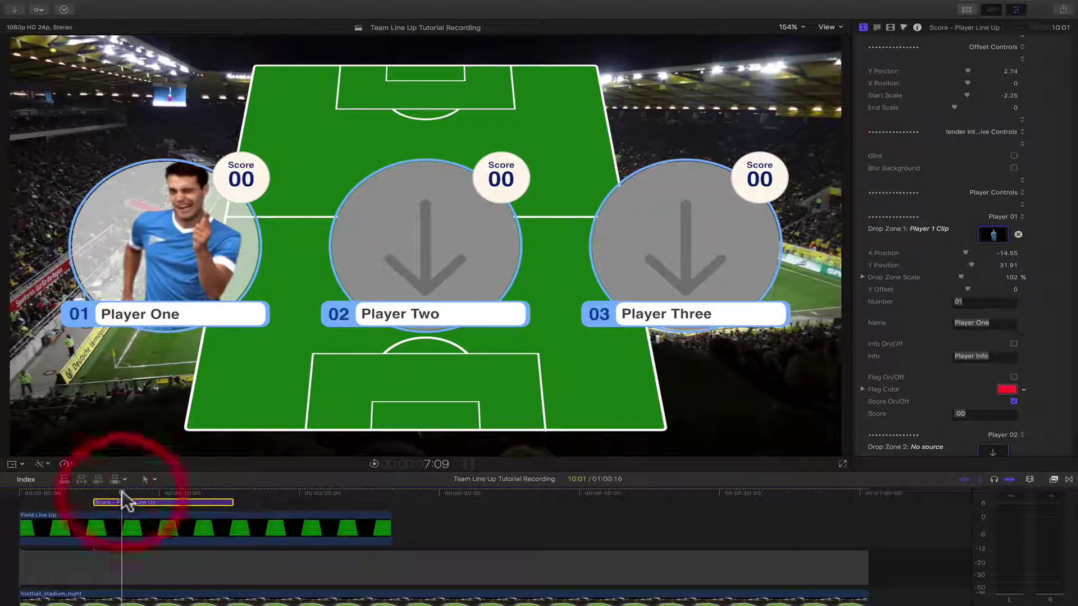
click(982, 302)
key(BackSpace)
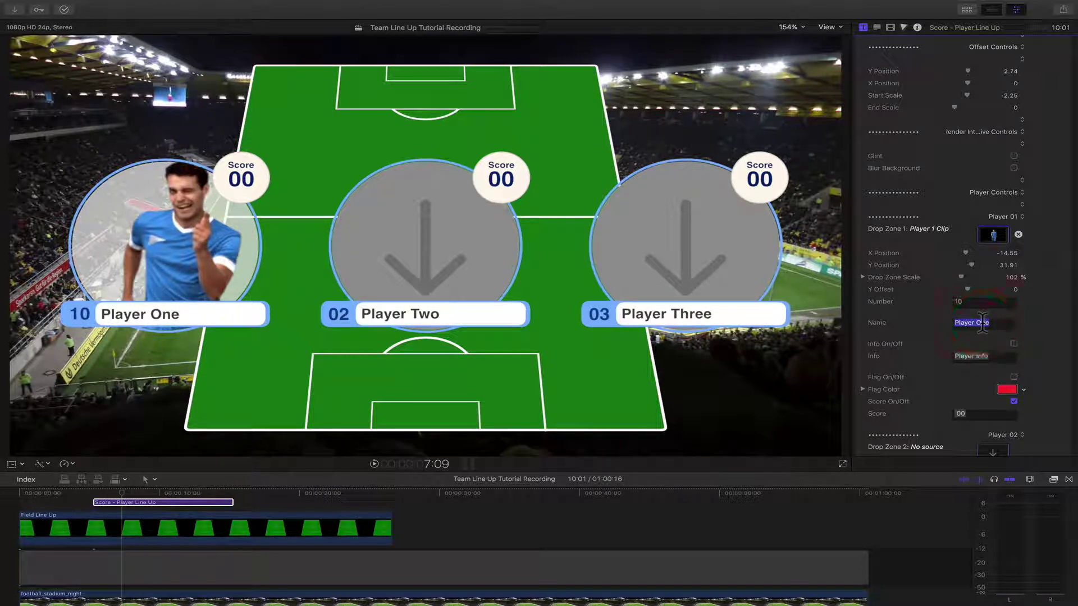
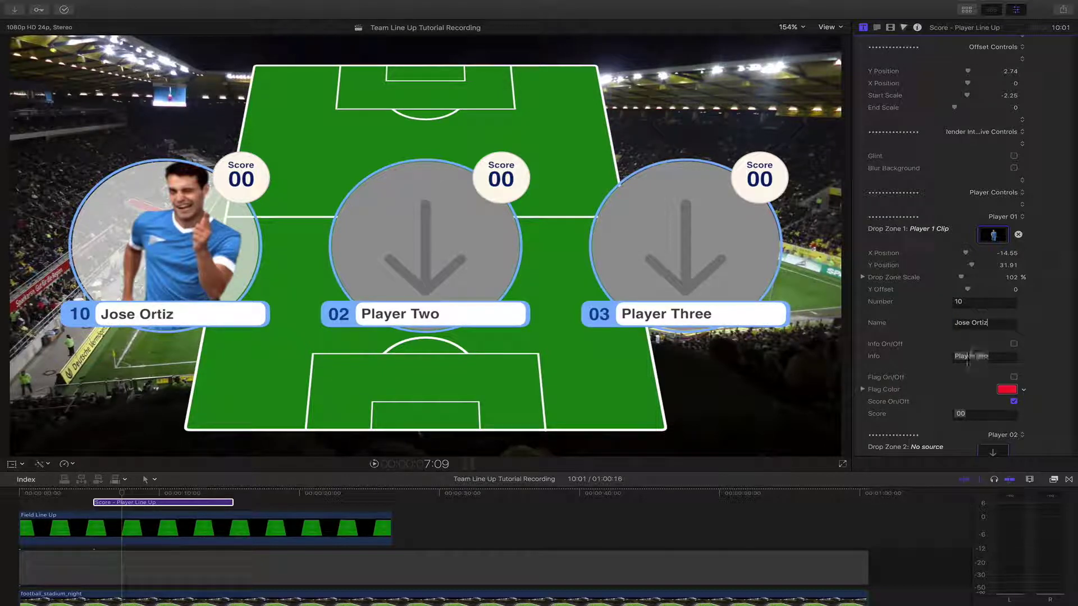
click(1014, 344)
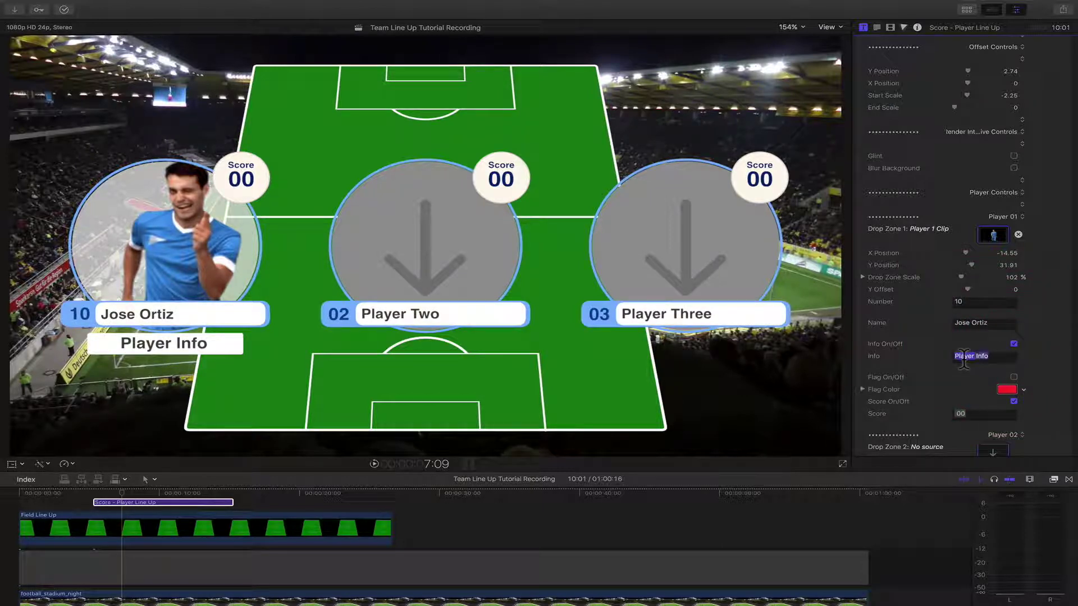
text(Center)
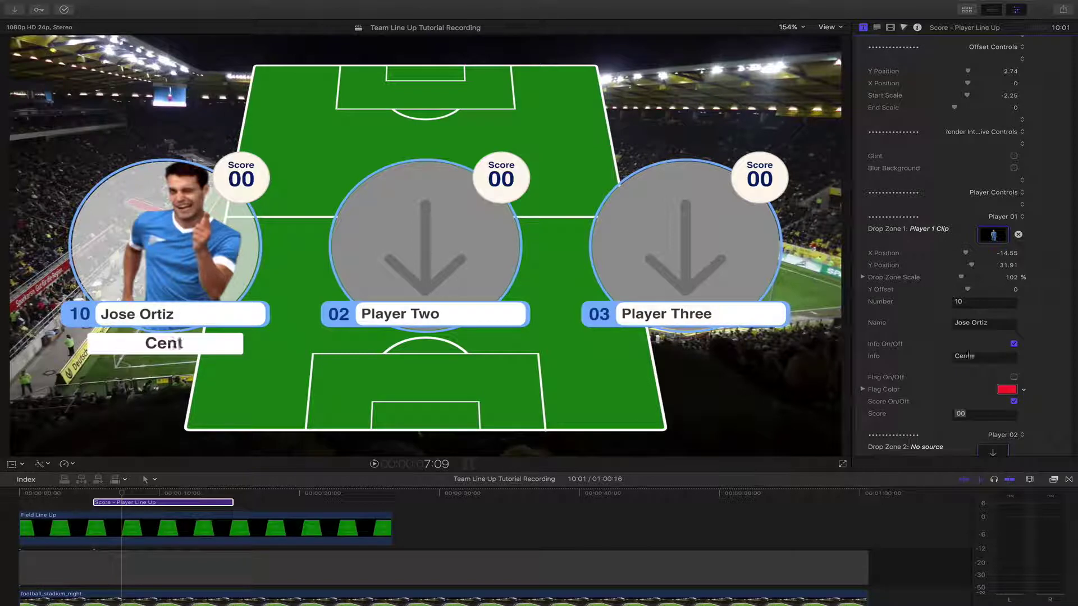
- Turn on Player One's flags and colour them yellow
click(1013, 377)
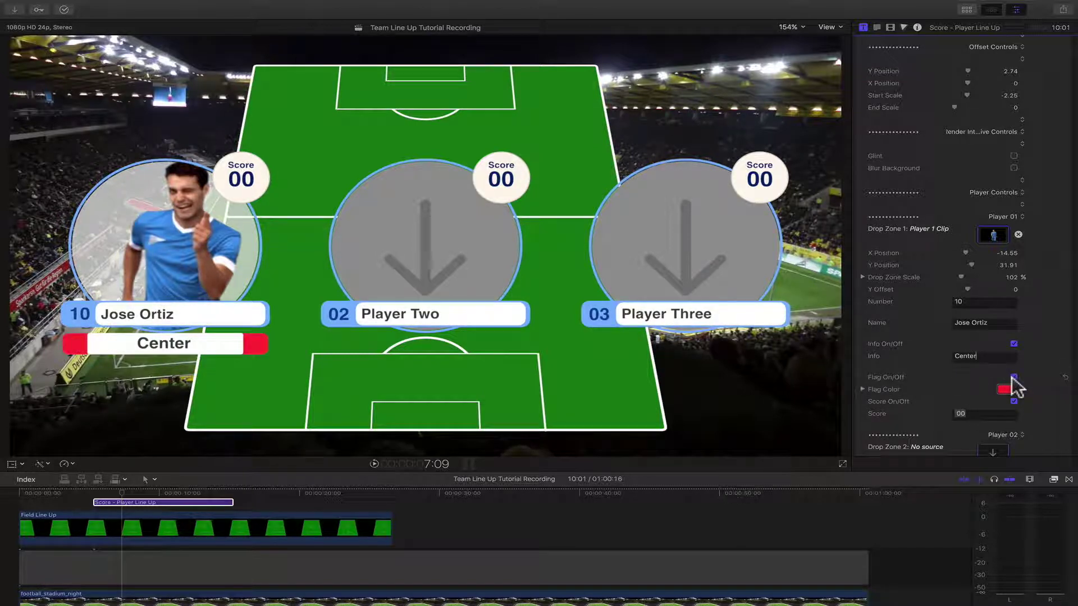
click(1008, 389)
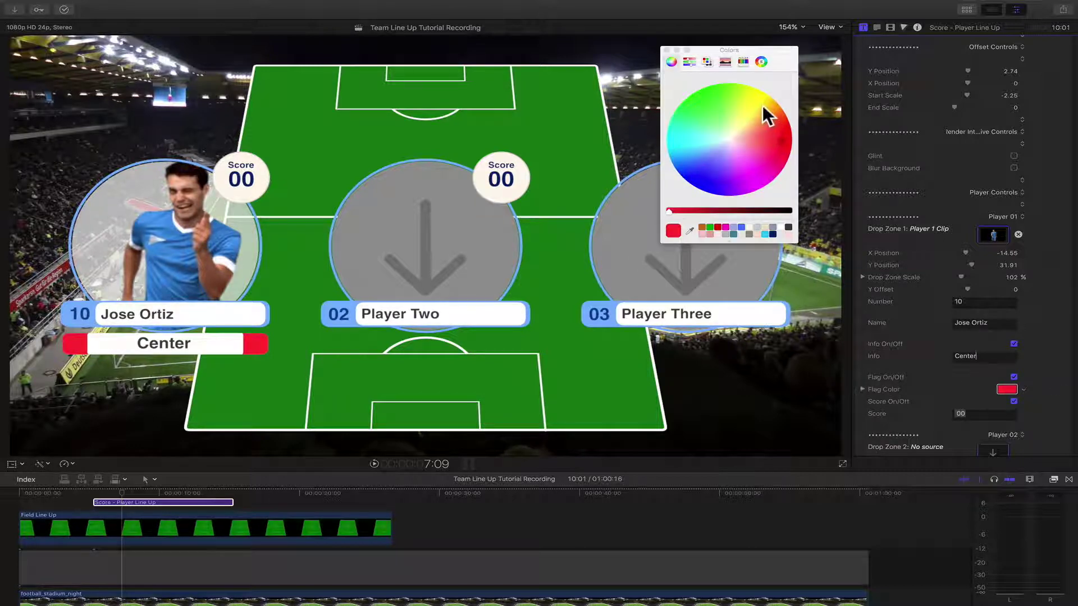
drag(762, 106, 755, 105)
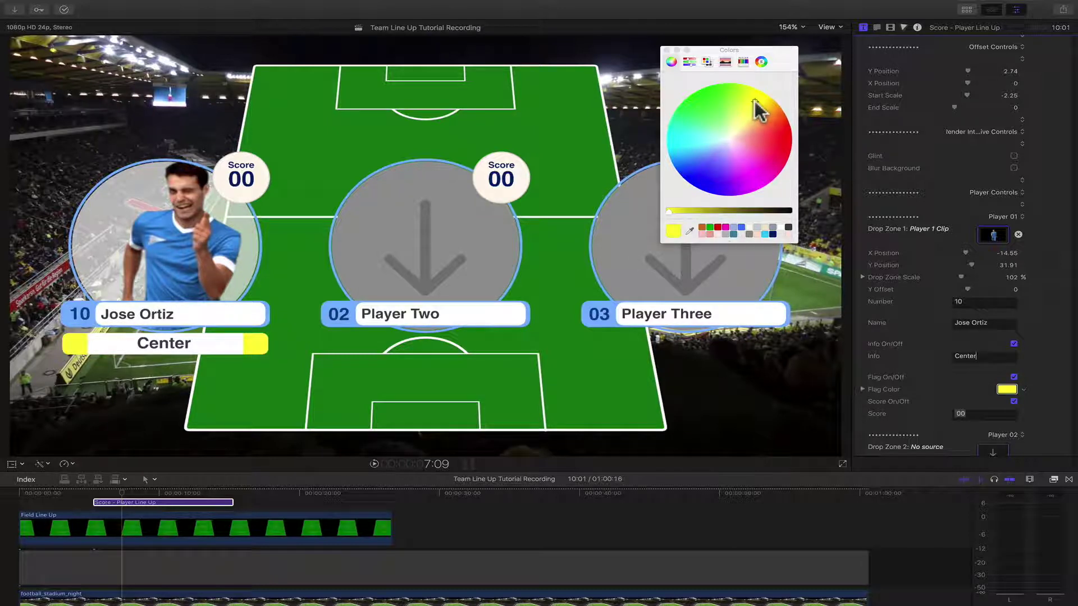
click(667, 50)
scroll(909, 357, down, 4)
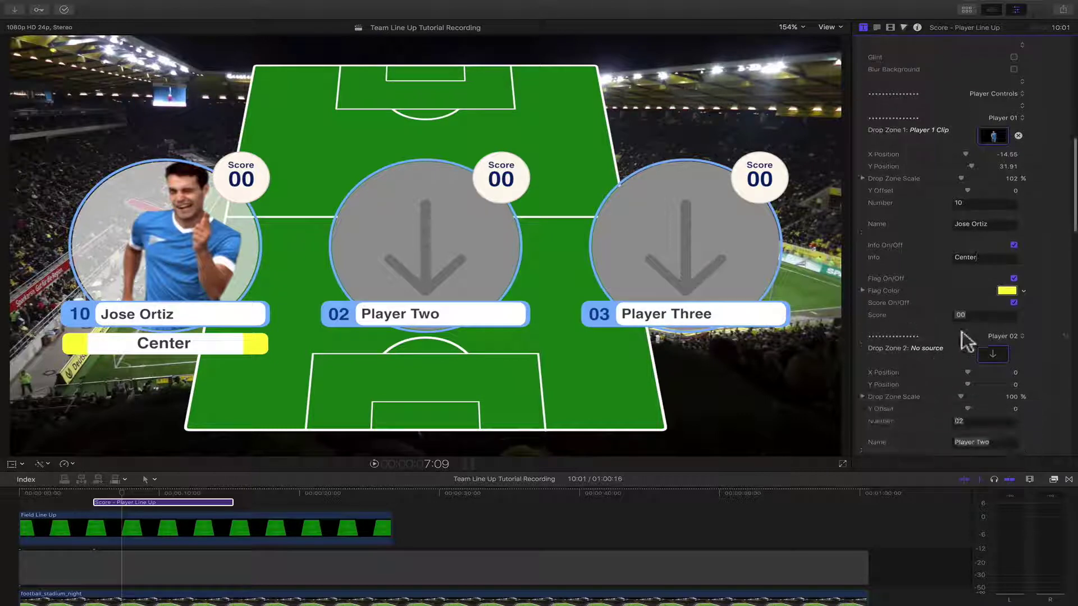
- Enter a score of 10 for Player One, keeping the info banner on
click(961, 314)
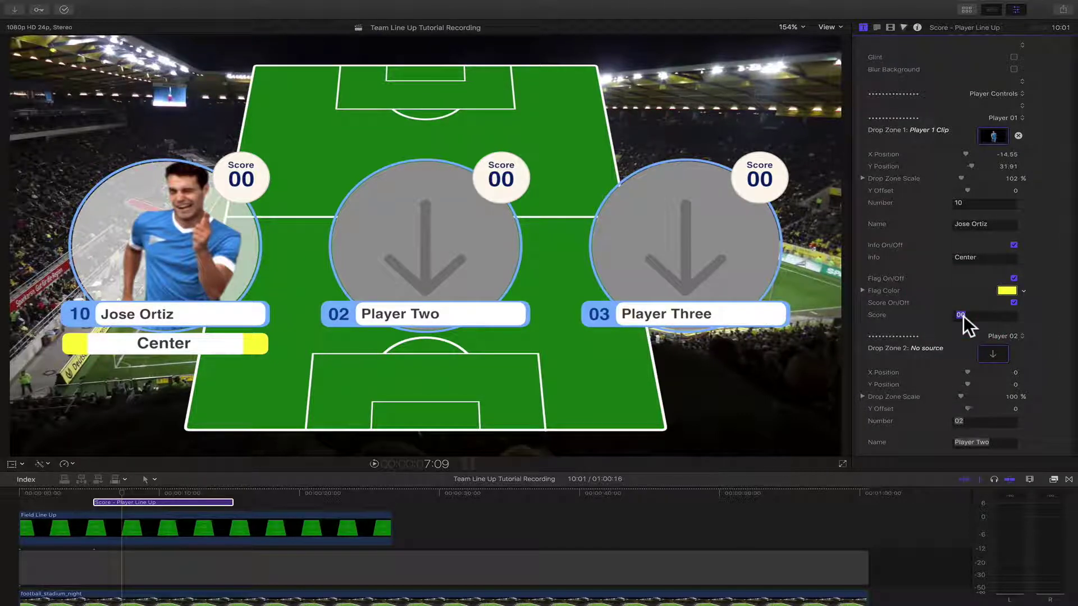
text(10)
click(1014, 246)
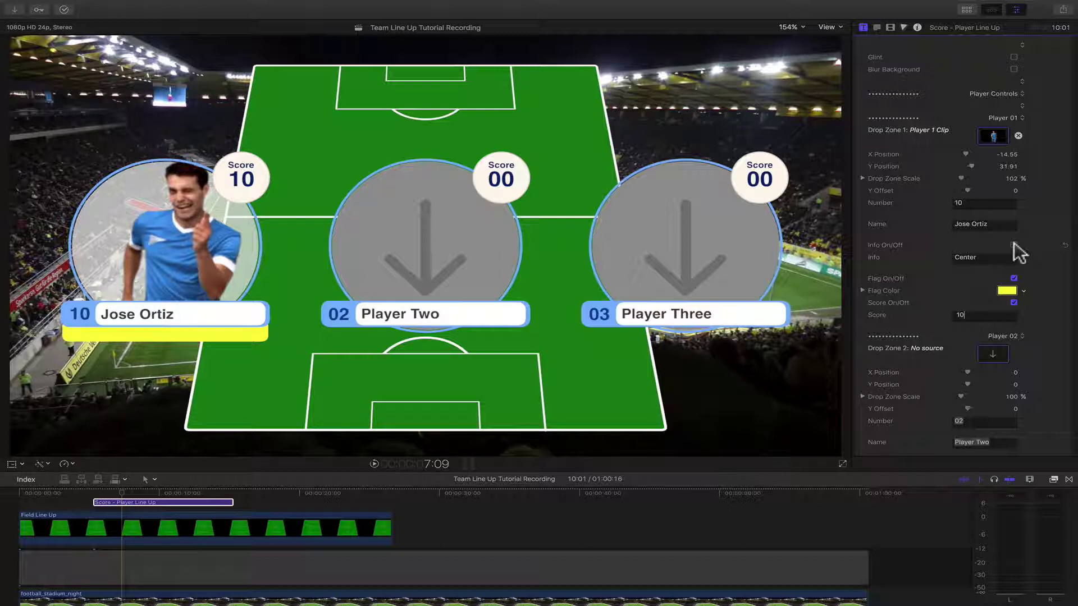
click(1014, 245)
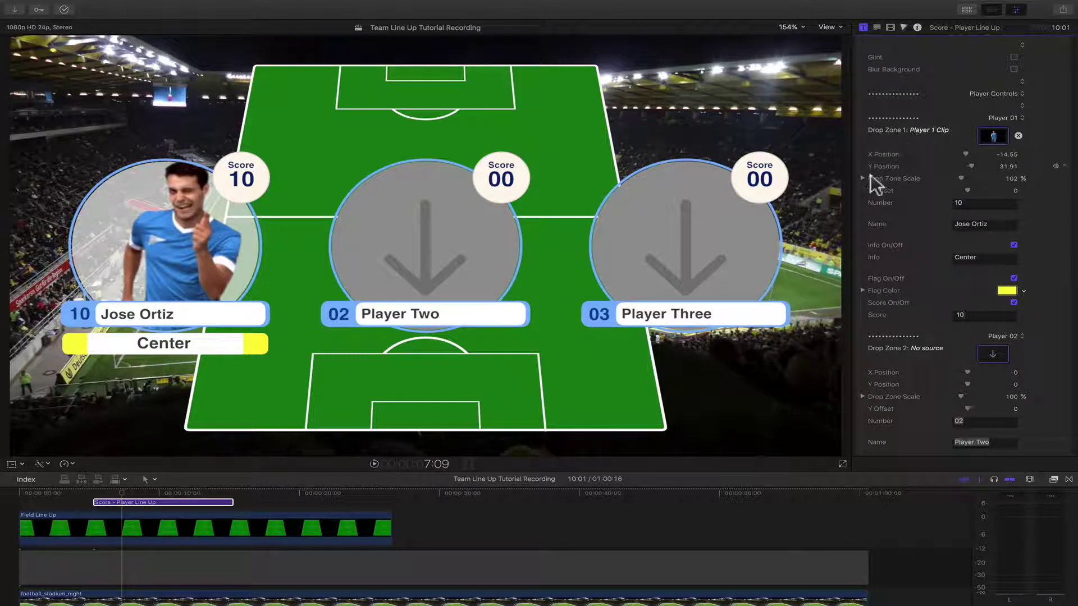
scroll(871, 183, down, 15)
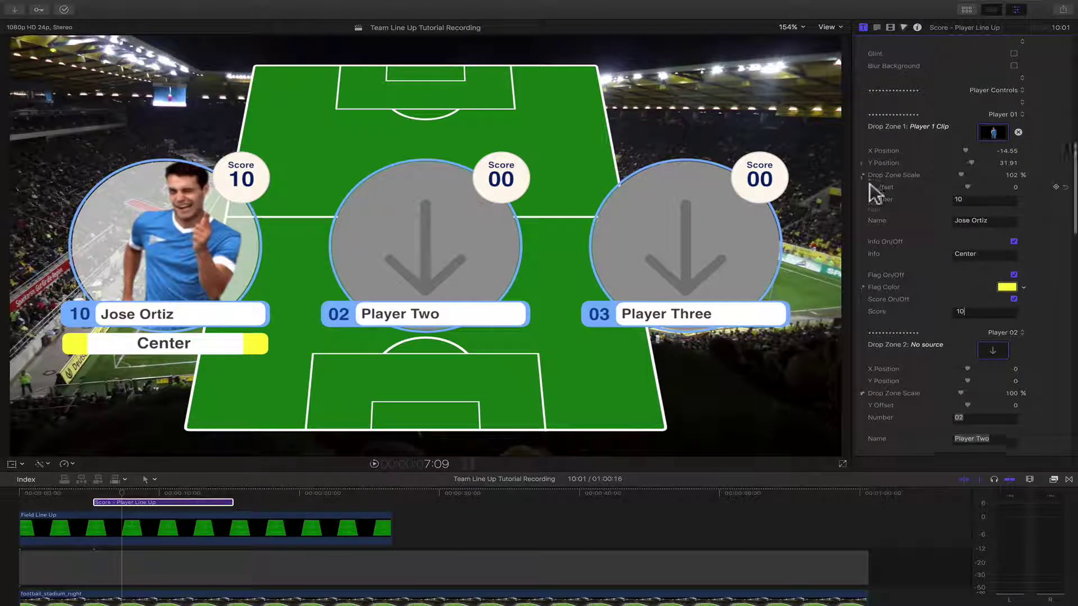
scroll(870, 183, up, 12)
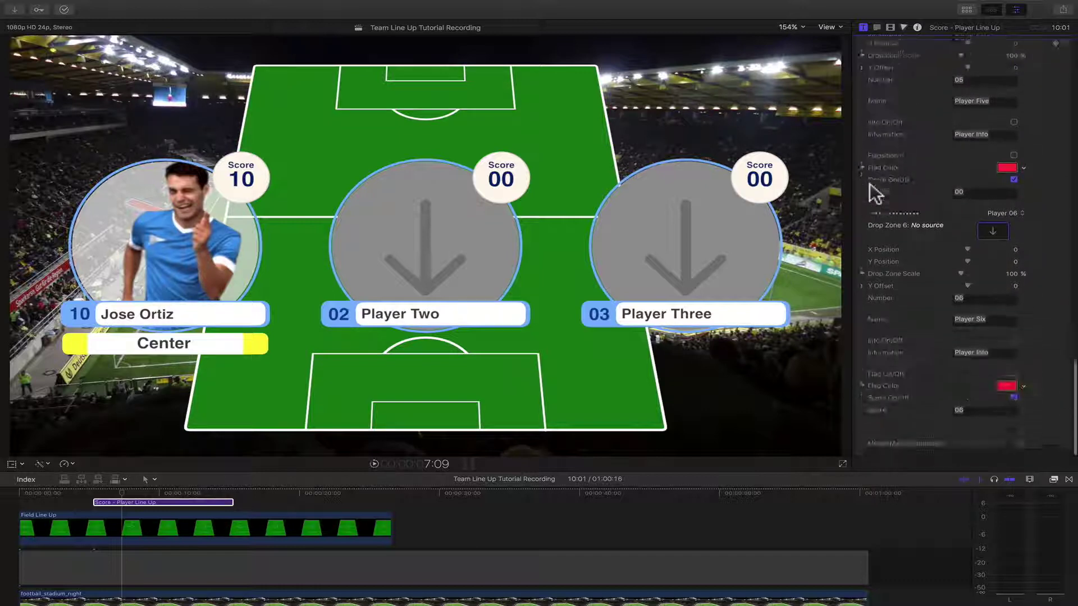
scroll(870, 183, up, 5)
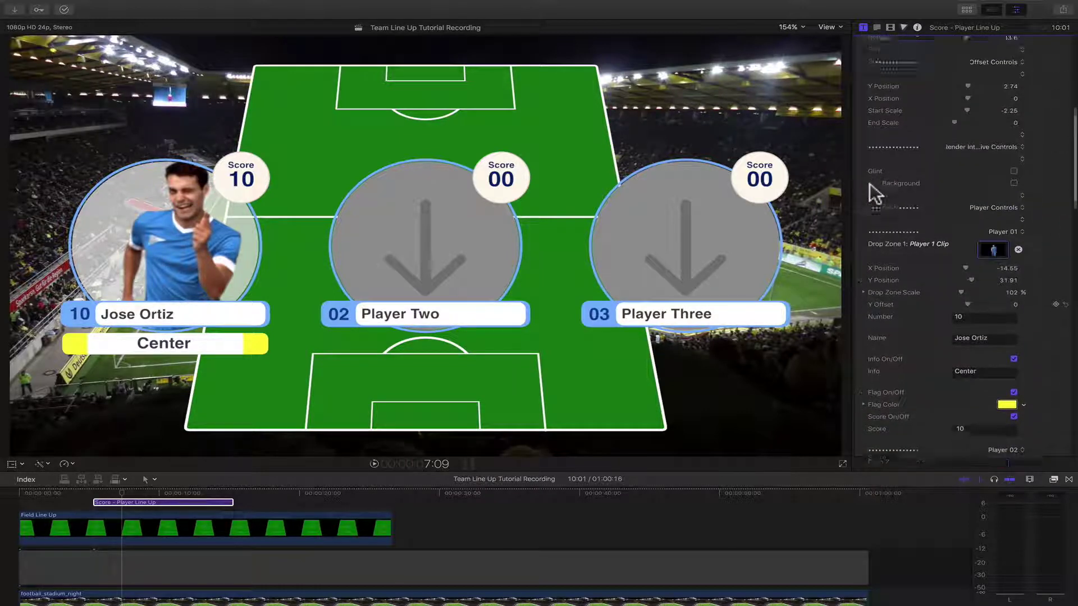